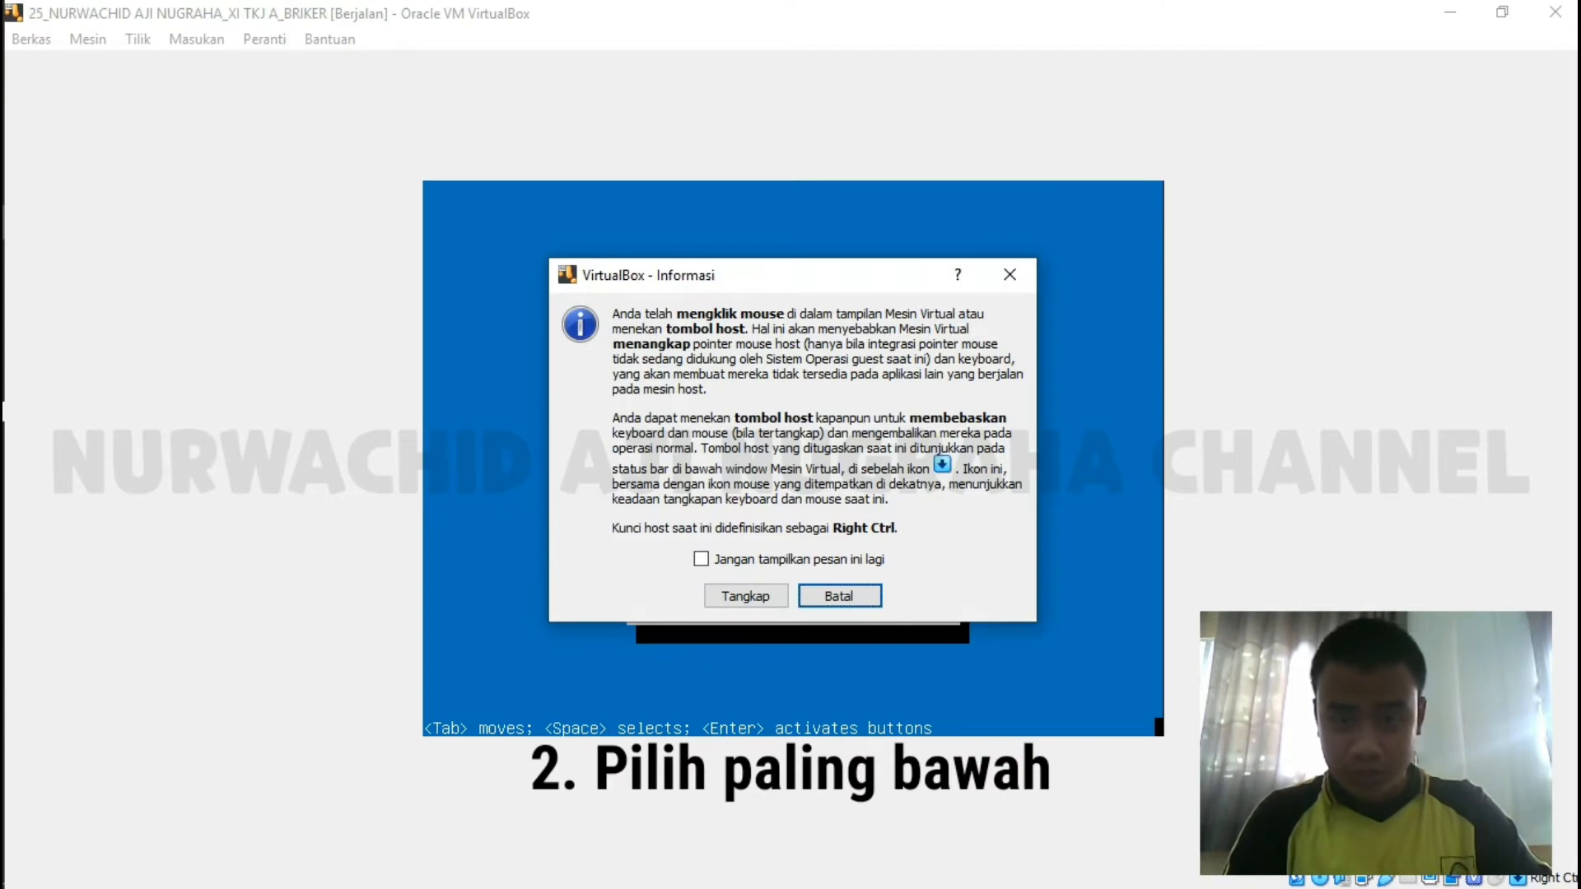
Dismiss the mouse-capture notice and highlight 'Select from worldwide list' among the time-zone choices.
key("Return")
key("Down")
key("Down")
key("Down")
key("Down")
key("Down")
key("Down")
key("Down")
key("Down")
key("Down")
Pick Asia > Kuala Lumpur from the worldwide time-zone list and confirm it.
key("Return")
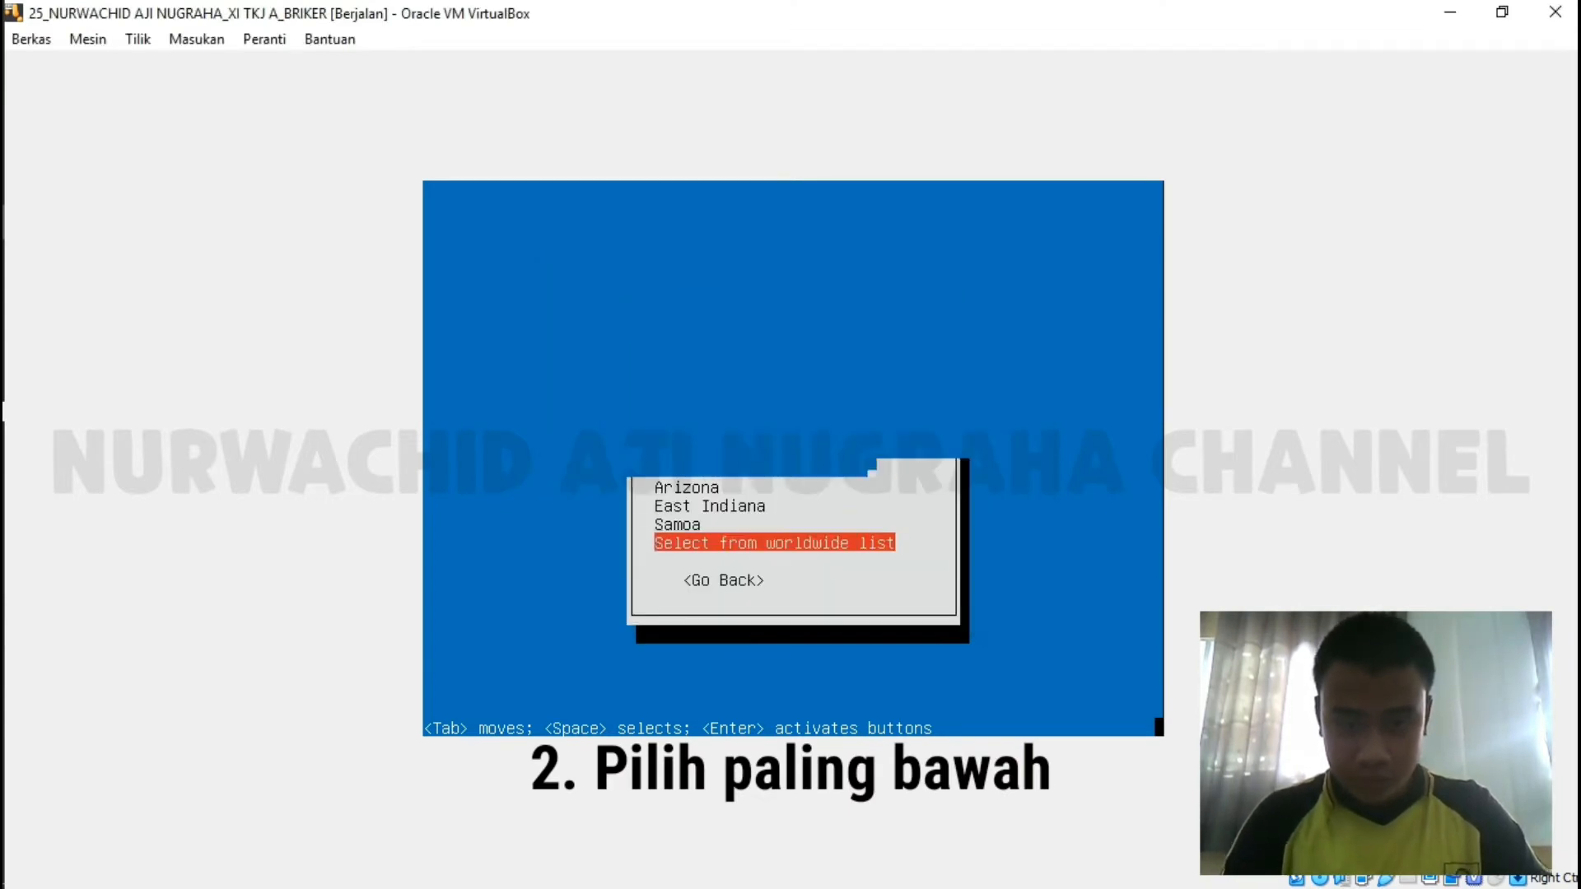
key("Down")
key("Down")
key("Down")
key("Down")
key("Down")
key("Down")
key("Down")
key("Down")
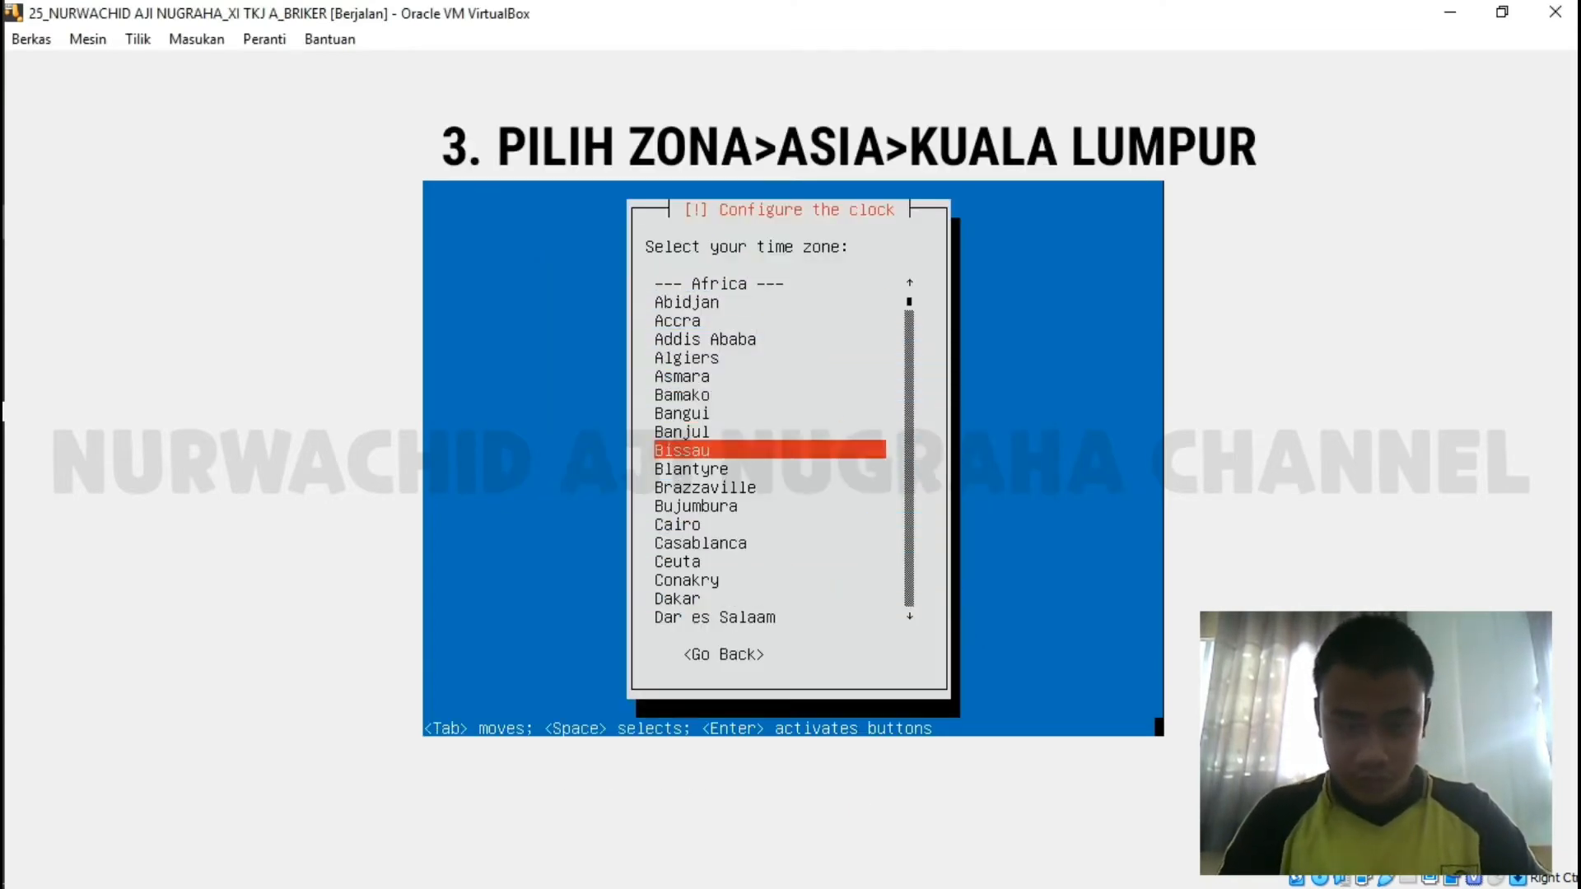
key("Down")
key("Down")
key("Down")
key("Down")
key("Down")
key("Down")
key("Down")
key("Down")
key("Down")
key("Down")
key("Down")
key("Down")
key("Down")
key("Down")
key("Down")
key("Down")
key("Down")
key("Down")
key("Down")
key("Down")
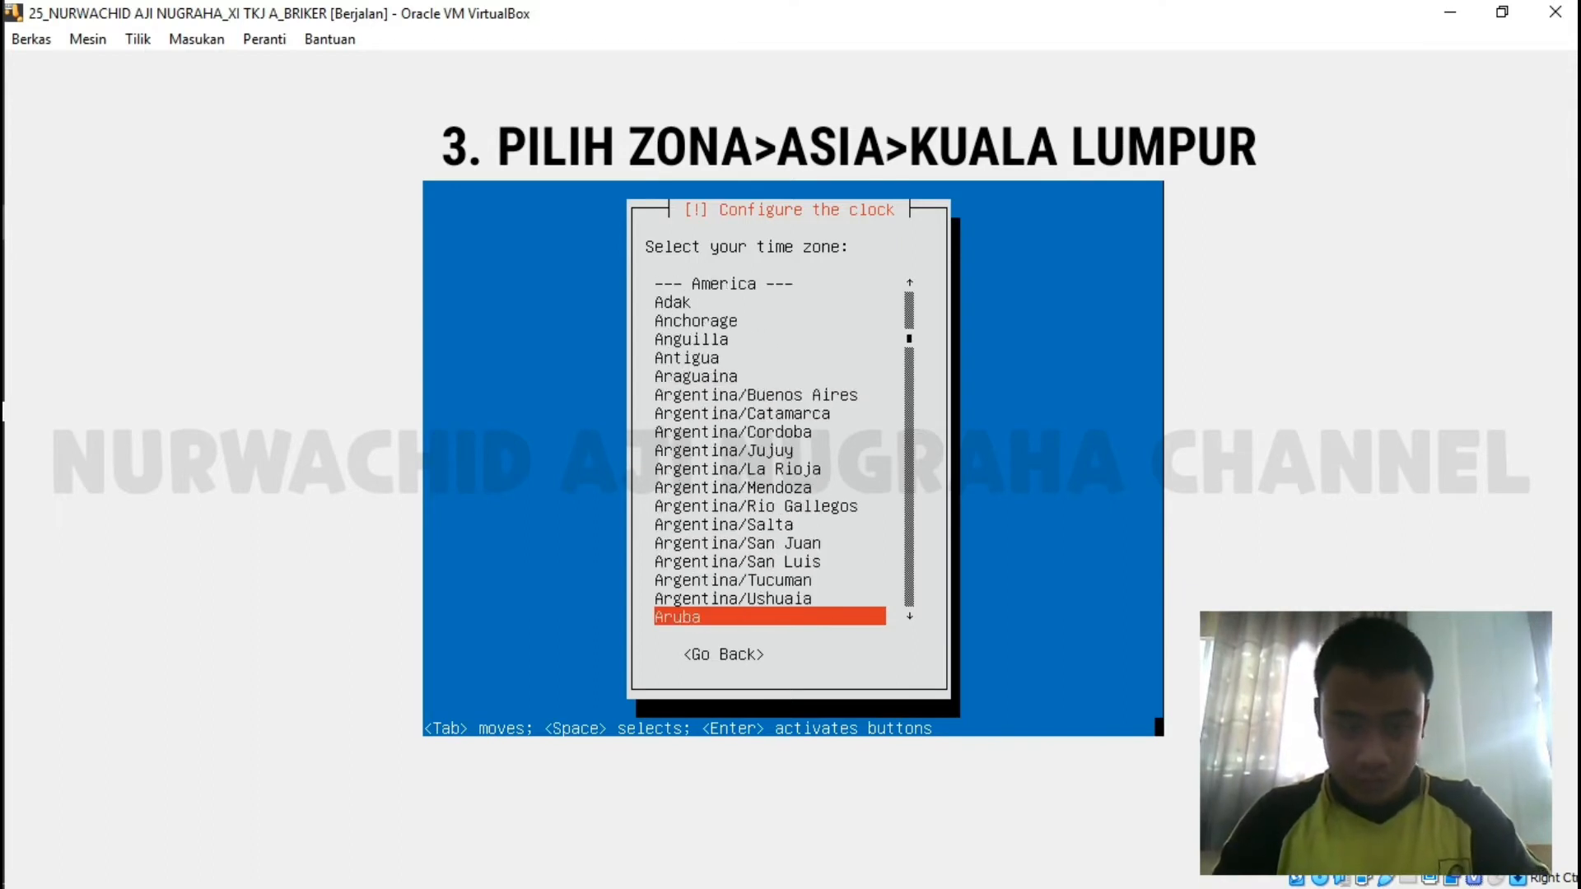
key("Down")
key("Down")
key("Down")
key("Down")
key("Down")
key("Down")
key("Down")
key("Down")
key("Down")
key("Down")
key("Down")
key("Down")
key("Down")
key("Down")
key("Down")
key("Down")
key("Down")
key("Down")
key("Down")
key("Down")
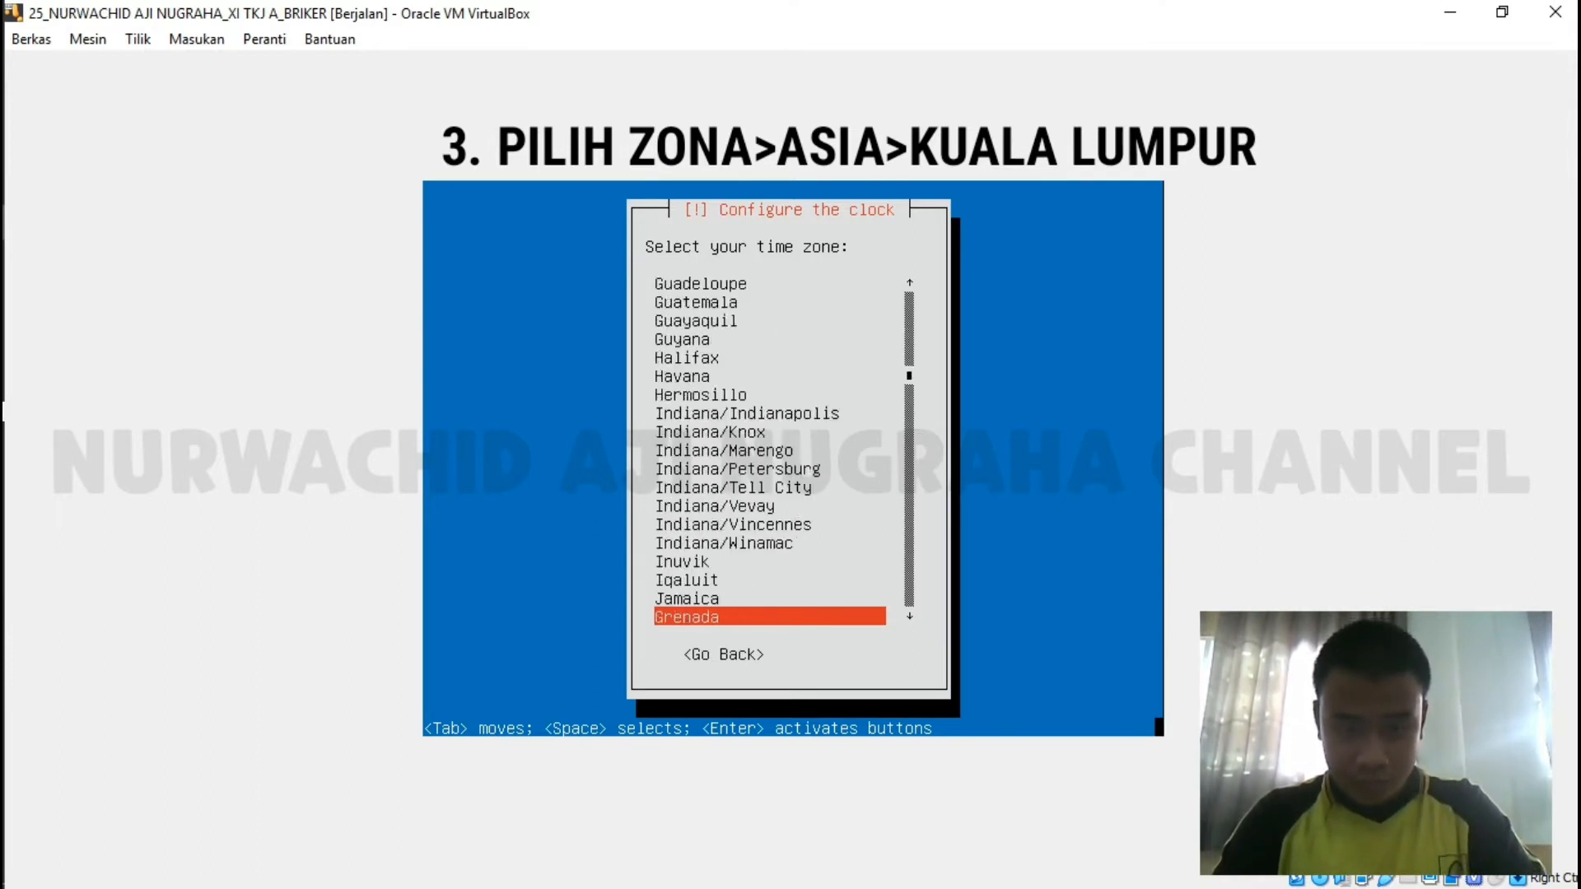
key("Down")
key("Down")
key("Down")
key("Down")
key("Down")
key("Down")
key("Down")
key("Down")
key("Down")
key("Down")
key("Down")
key("Down")
key("Down")
key("Down")
key("Down")
key("Down")
key("Down")
key("Down")
key("Down")
key("Down")
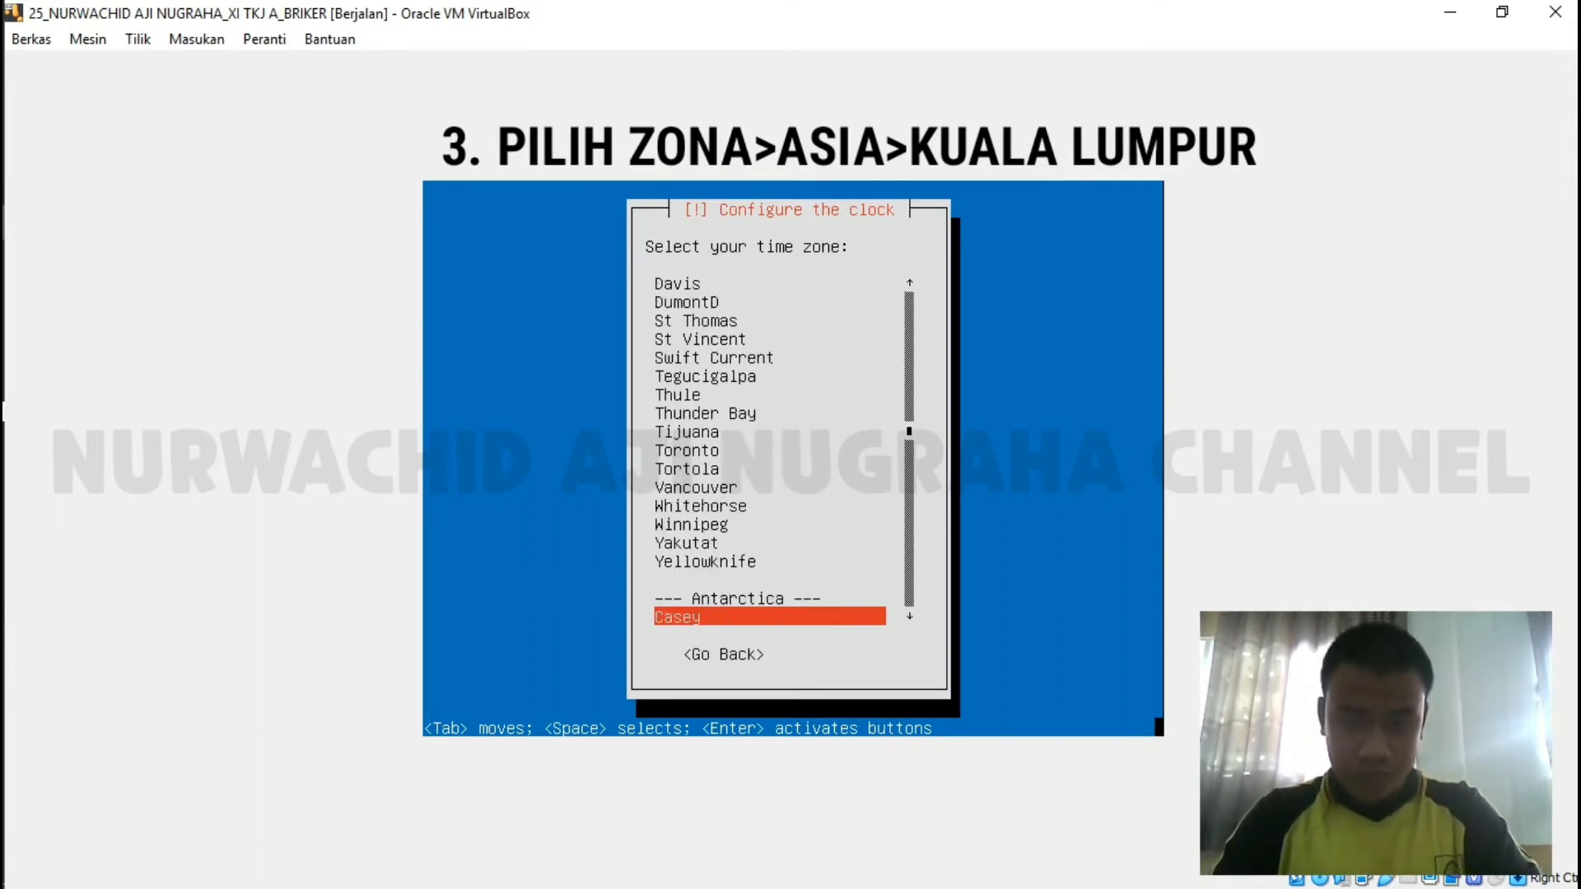
key("Down")
key("Down")
key("Down")
key("Down")
key("Down")
key("Down")
key("Down")
key("Down")
key("Down")
key("Down")
key("Down")
key("Down")
key("Down")
key("Down")
key("Down")
key("Down")
key("Down")
key("Down")
key("Down")
key("Up")
key("Up")
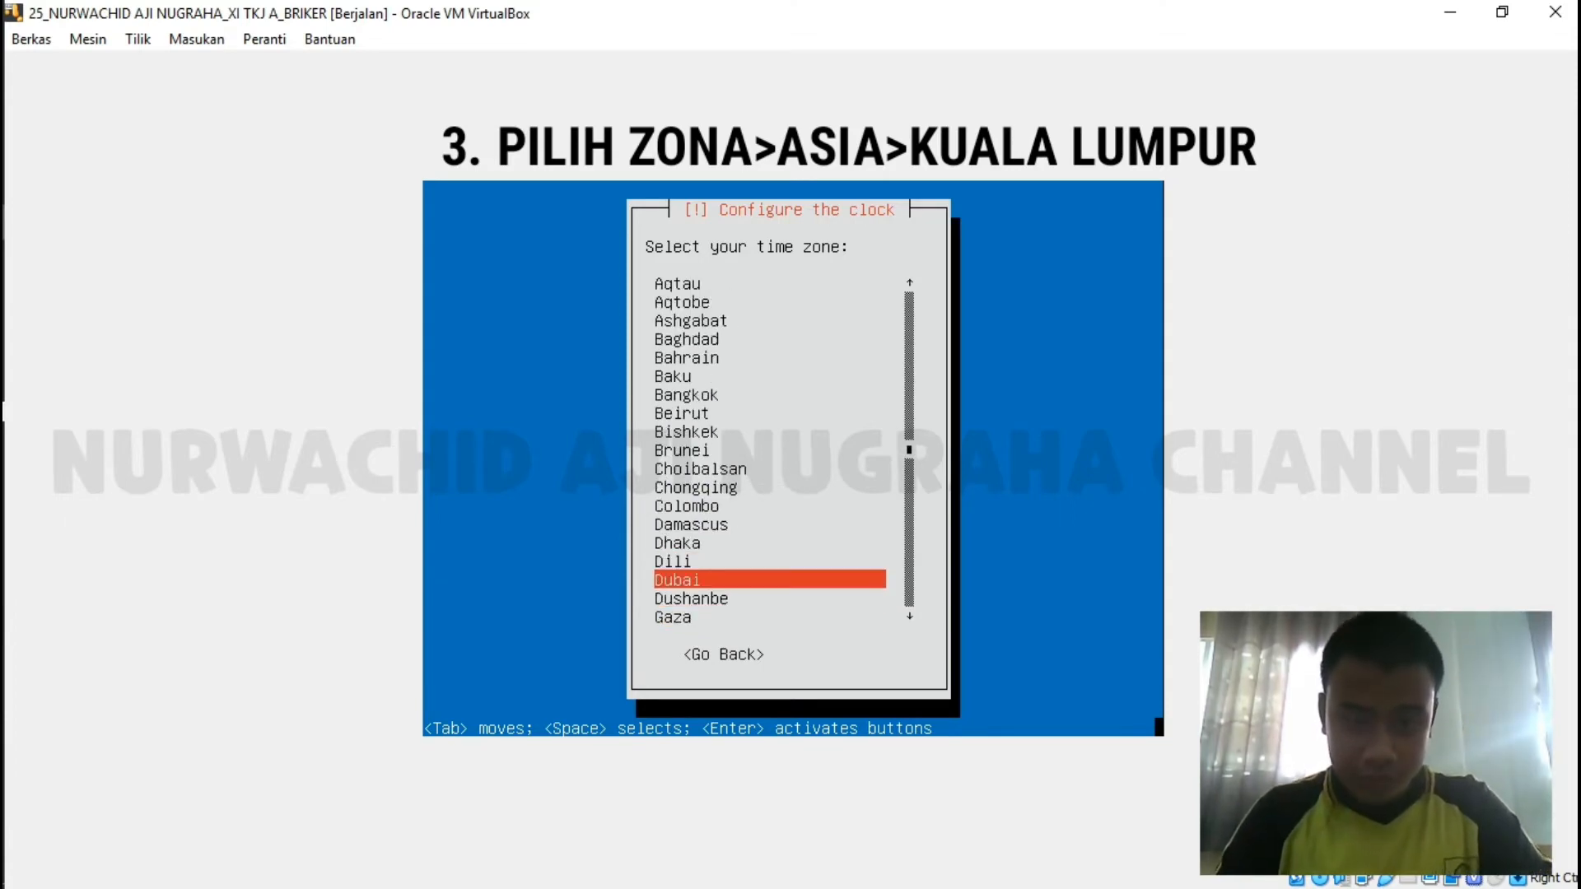
key("Up")
key("Up")
key("Up")
key("Up")
key("Up")
key("Up")
key("Up")
key("Up")
key("Up")
key("Up")
key("Up")
key("Up")
key("Up")
key("Up")
key("Up")
key("Up")
key("Up")
key("Up")
key("Up")
key("Up")
key("Up")
key("Up")
key("Up")
key("Up")
key("Down")
key("Down")
key("Down")
key("Down")
key("Down")
key("Down")
key("Down")
key("Down")
key("Down")
key("Down")
key("Down")
key("Down")
key("Down")
key("Down")
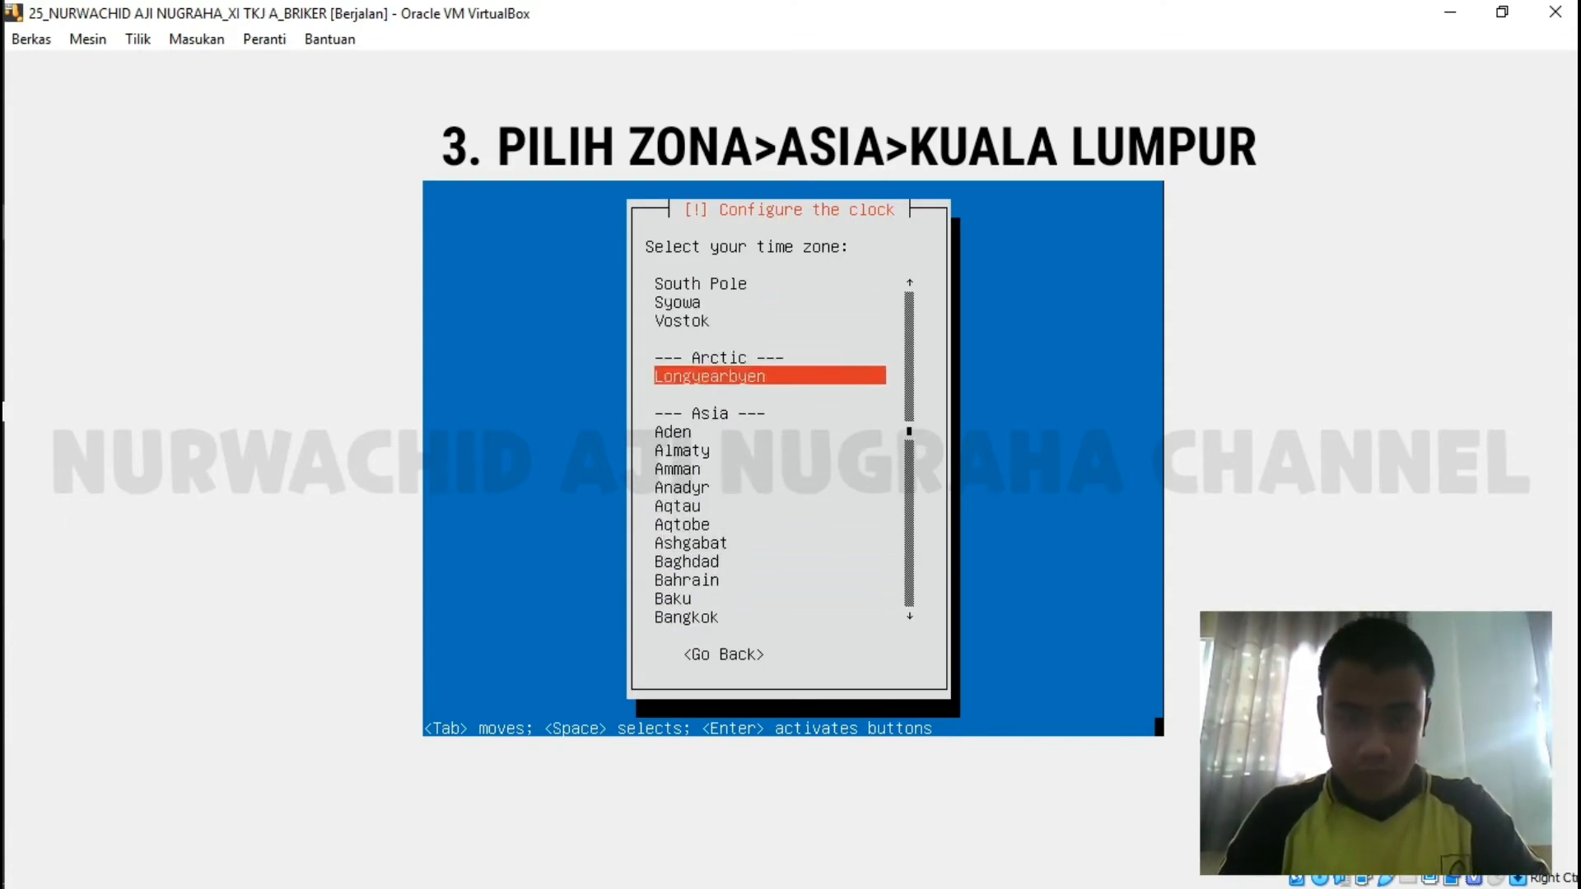
key("Down")
key("Down")
key("Down")
key("Down")
key("Down")
key("Down")
key("Down")
key("Down")
key("Down")
key("Down")
key("Down")
key("Down")
key("Down")
key("Down")
key("Down")
key("Down")
key("Down")
key("Down")
key("Down")
key("Down")
key("Up")
key("Up")
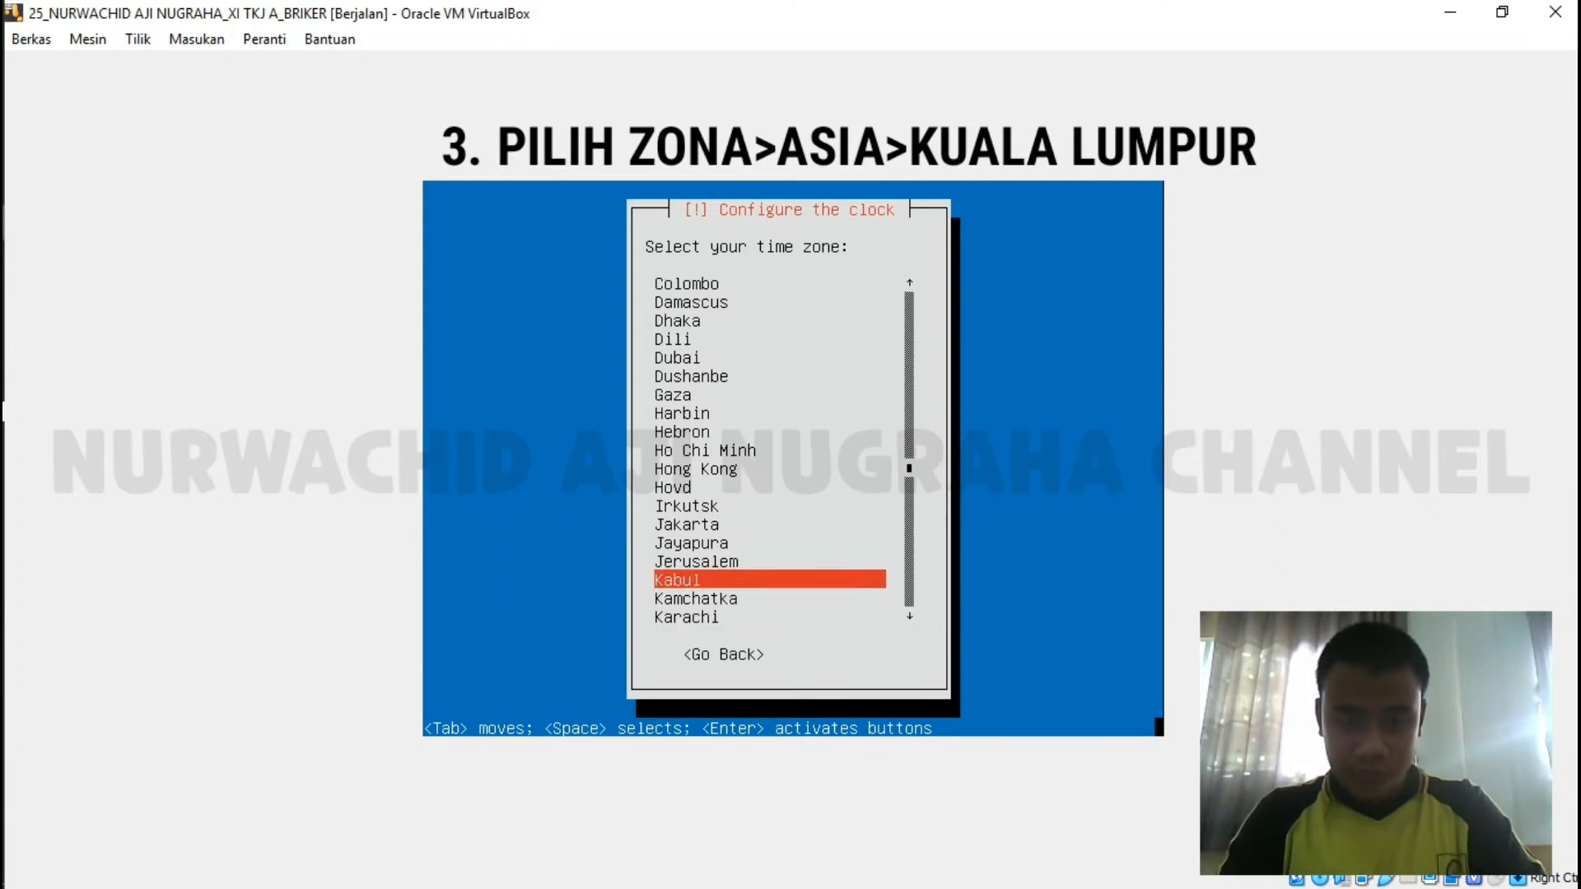
key("Down")
key("Down")
key("Down")
key("Down")
key("Down")
key("Down")
key("Down")
key("Down")
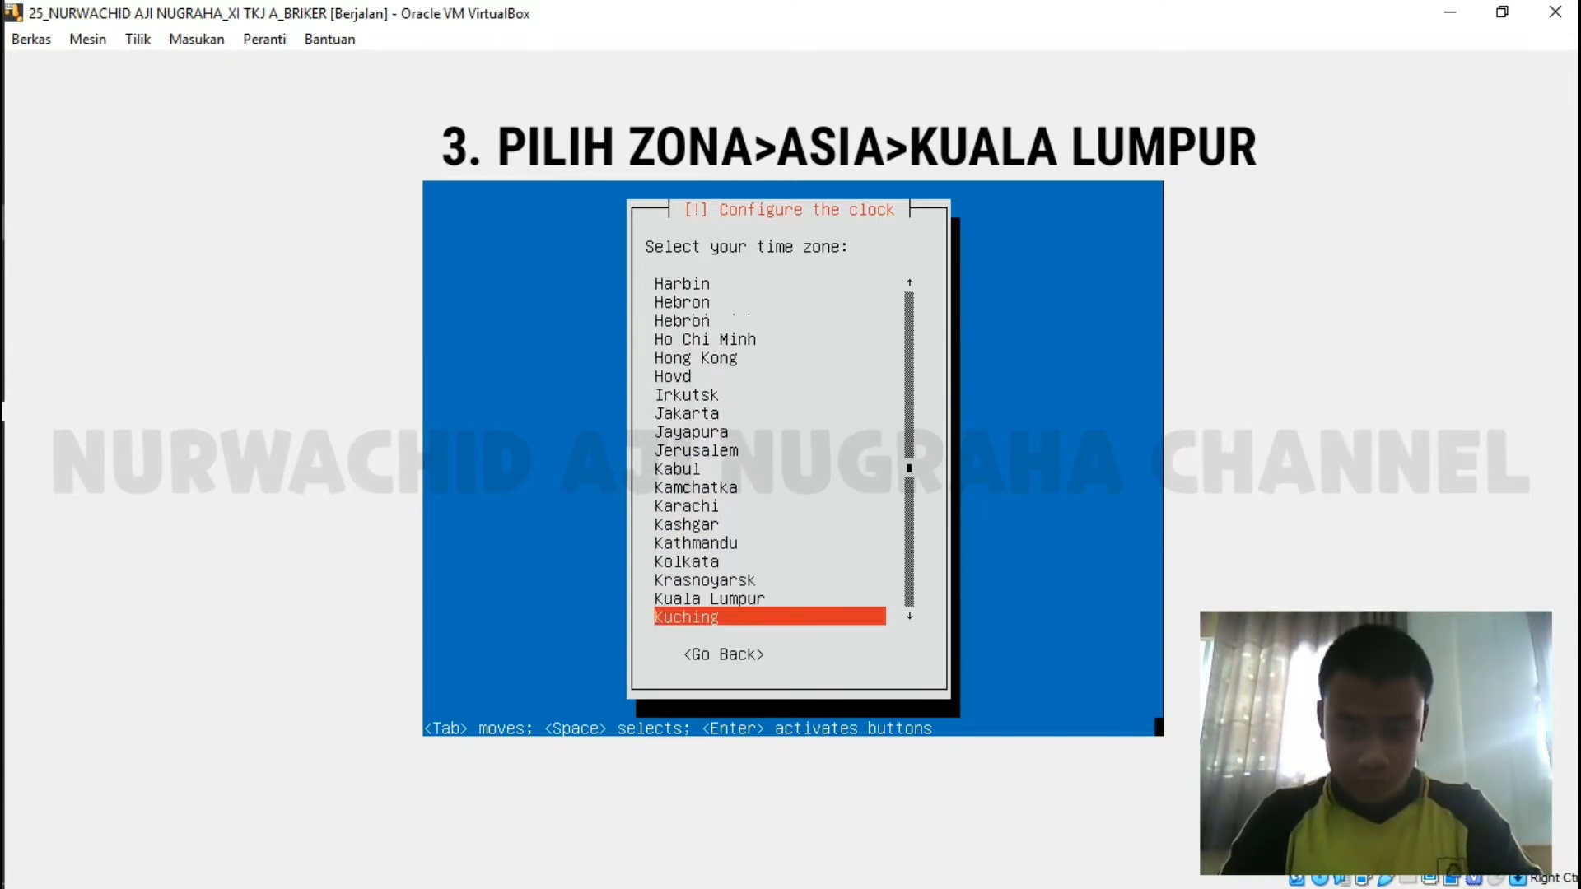
key("Up")
key("Return")
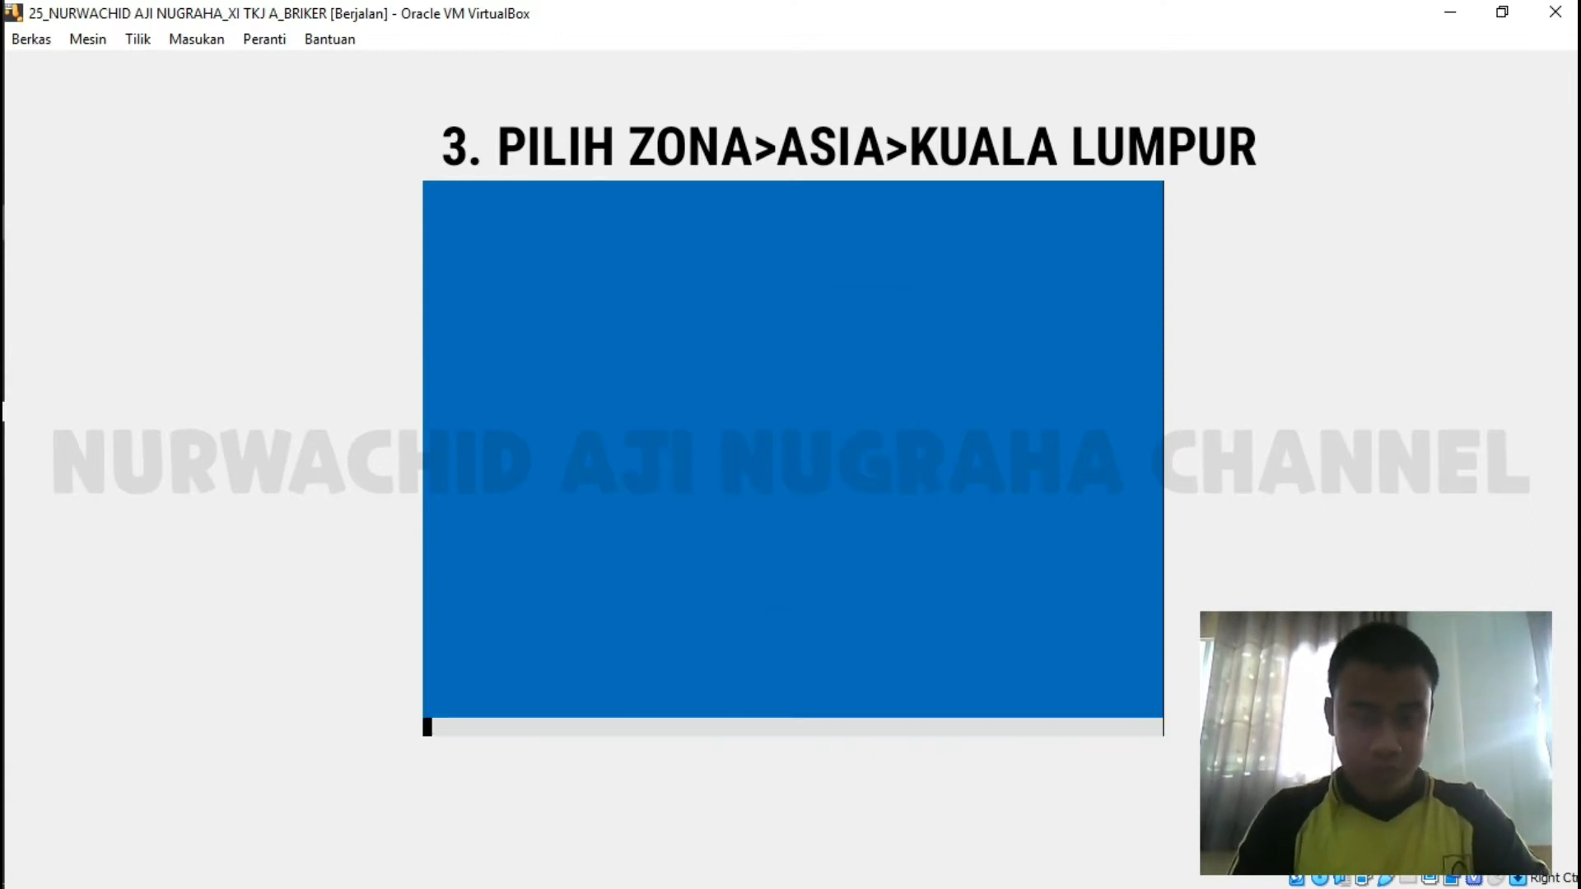
Try joining the secured Wi-Fi network, cancel the stalled attempt, and forget the network.
mouse_move(2, 409)
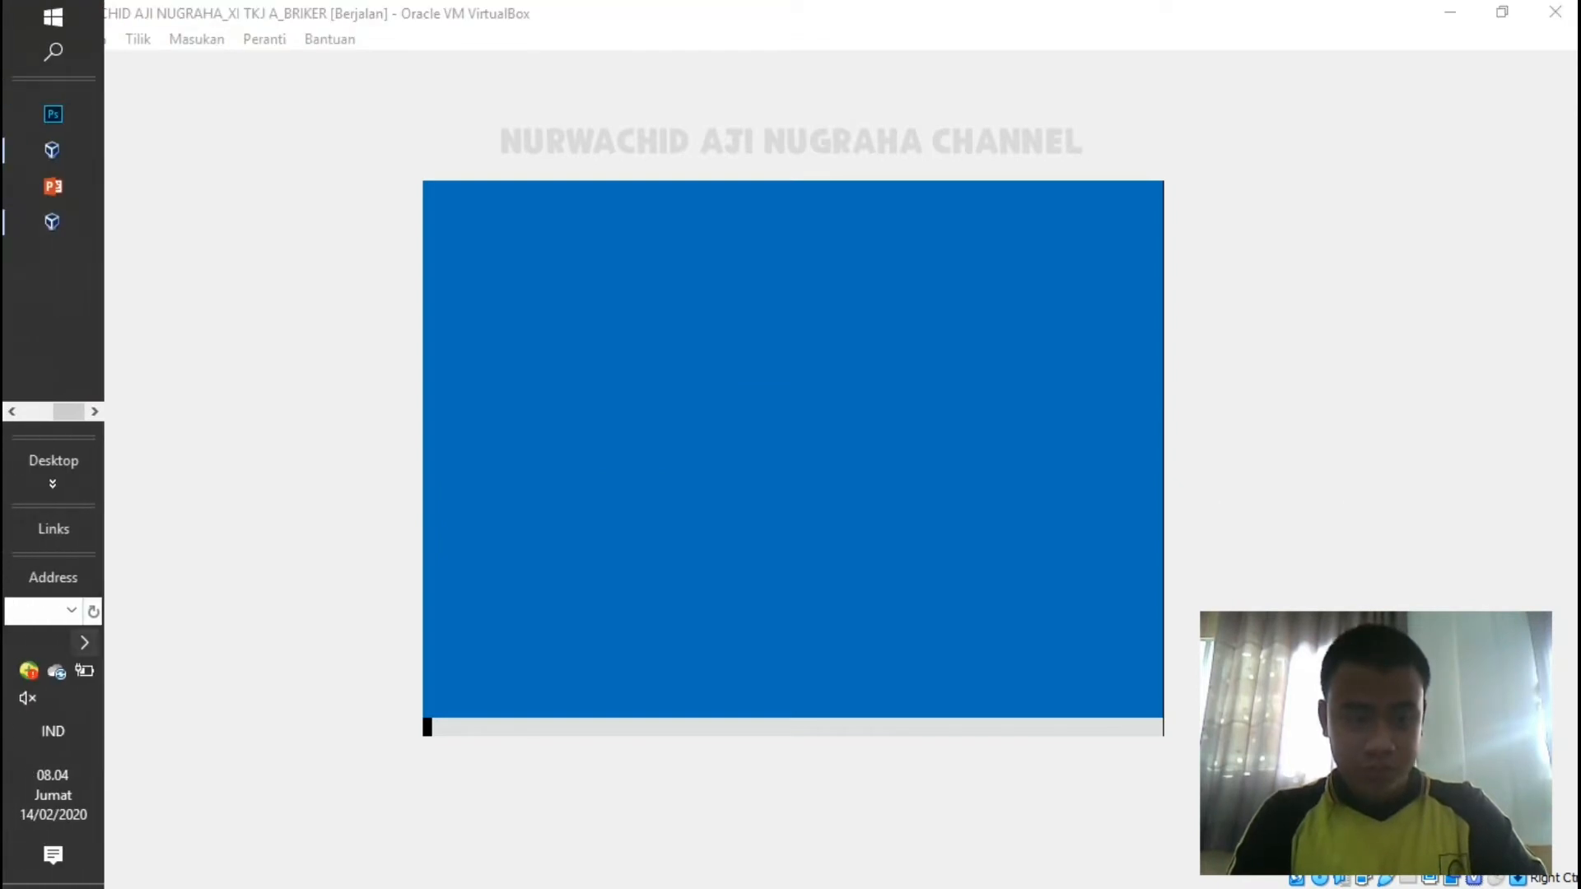
left_click(84, 642)
left_click(220, 665)
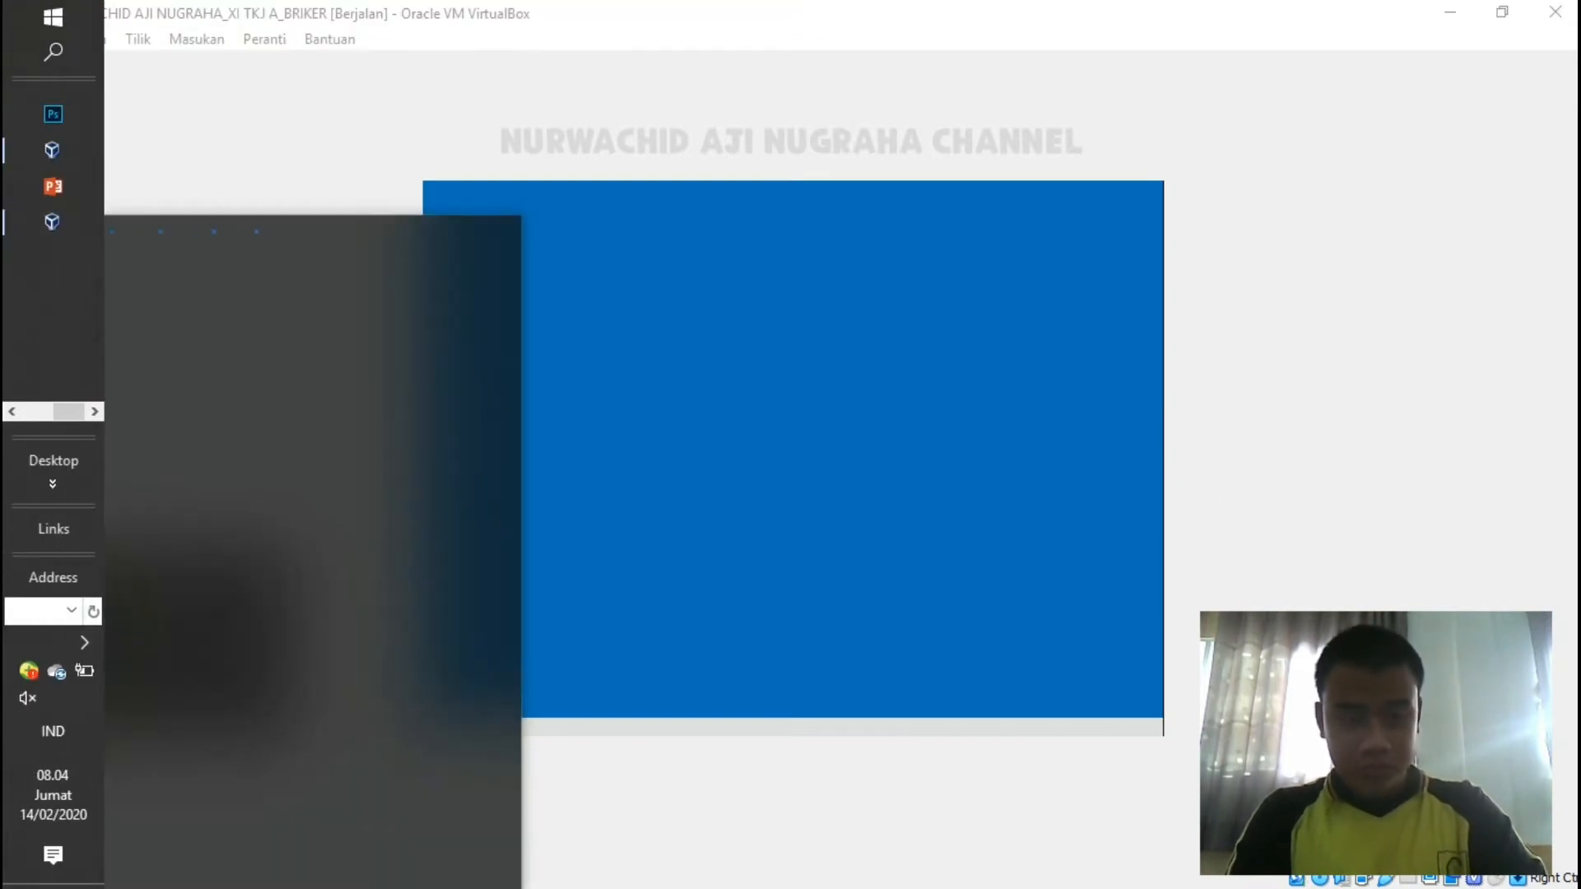
left_click(264, 264)
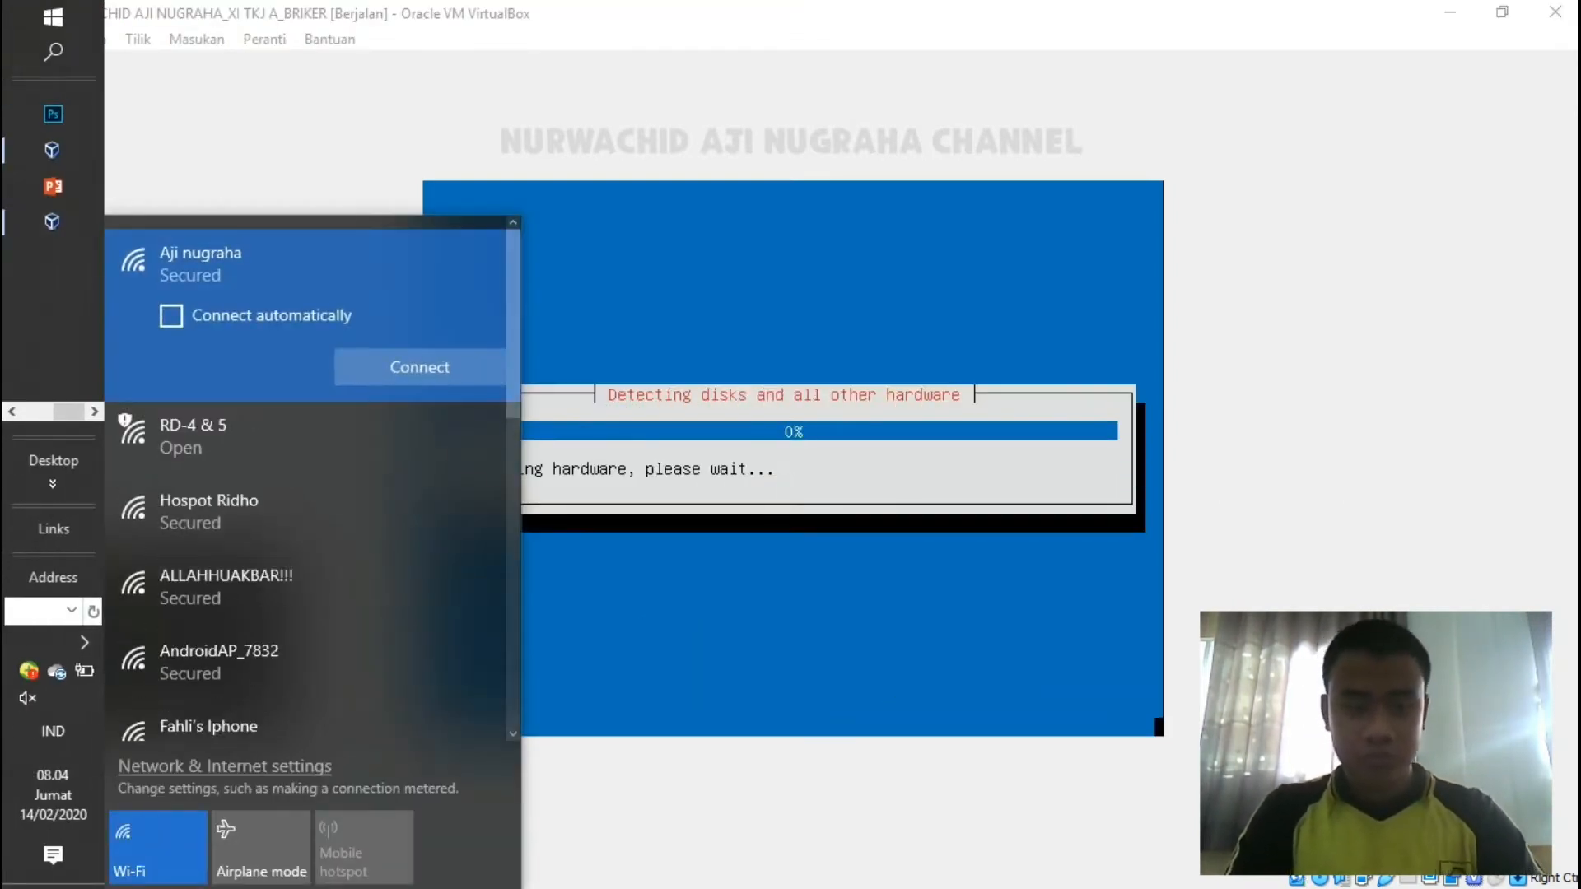
left_click(420, 366)
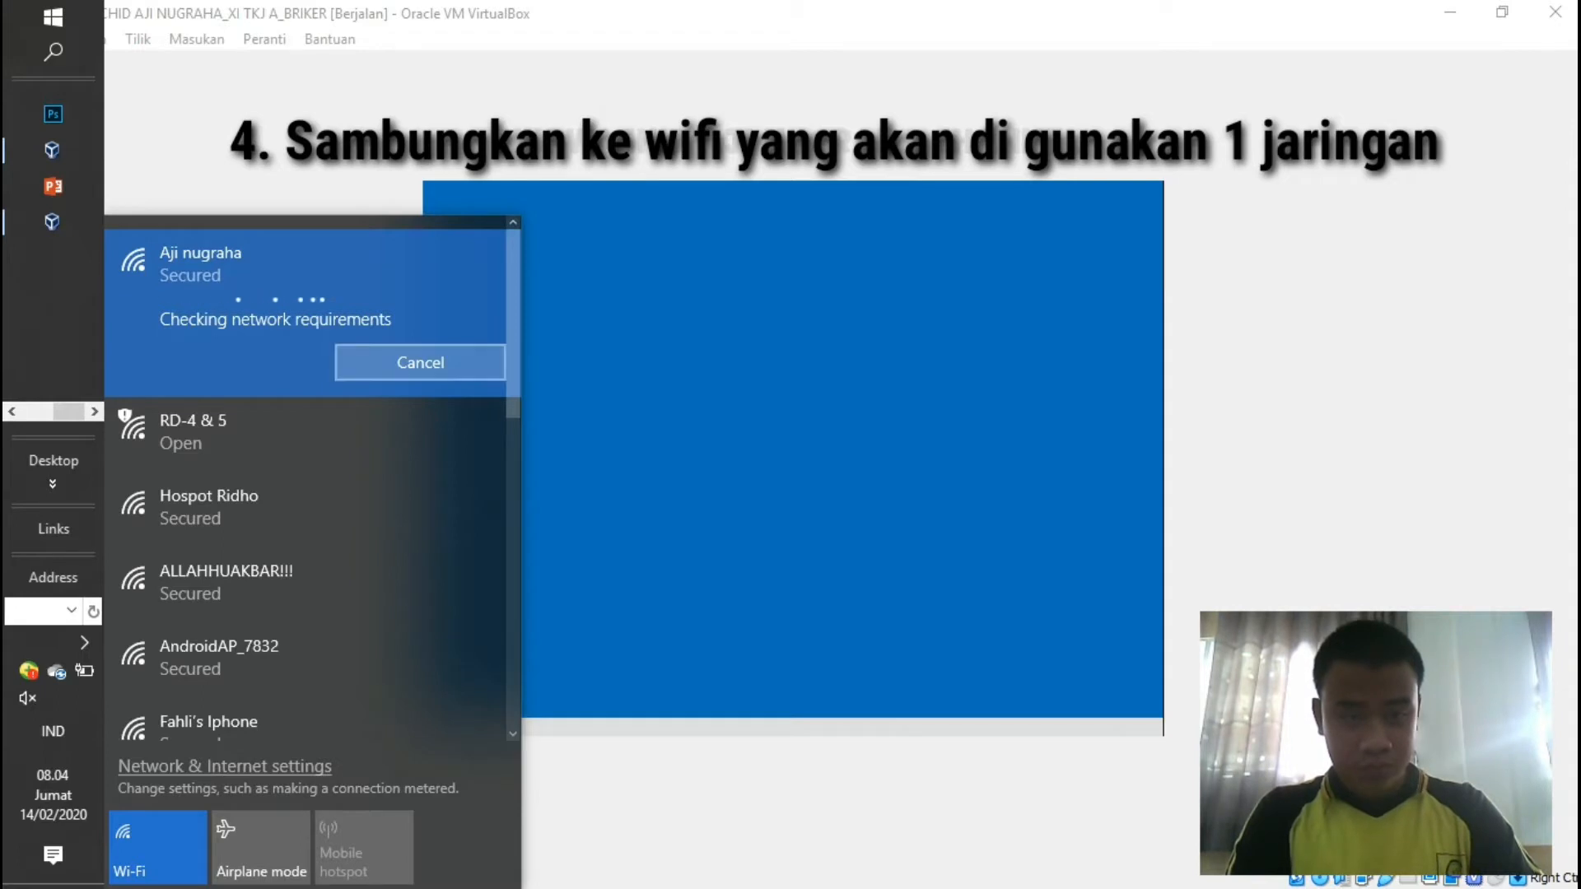
left_click(420, 362)
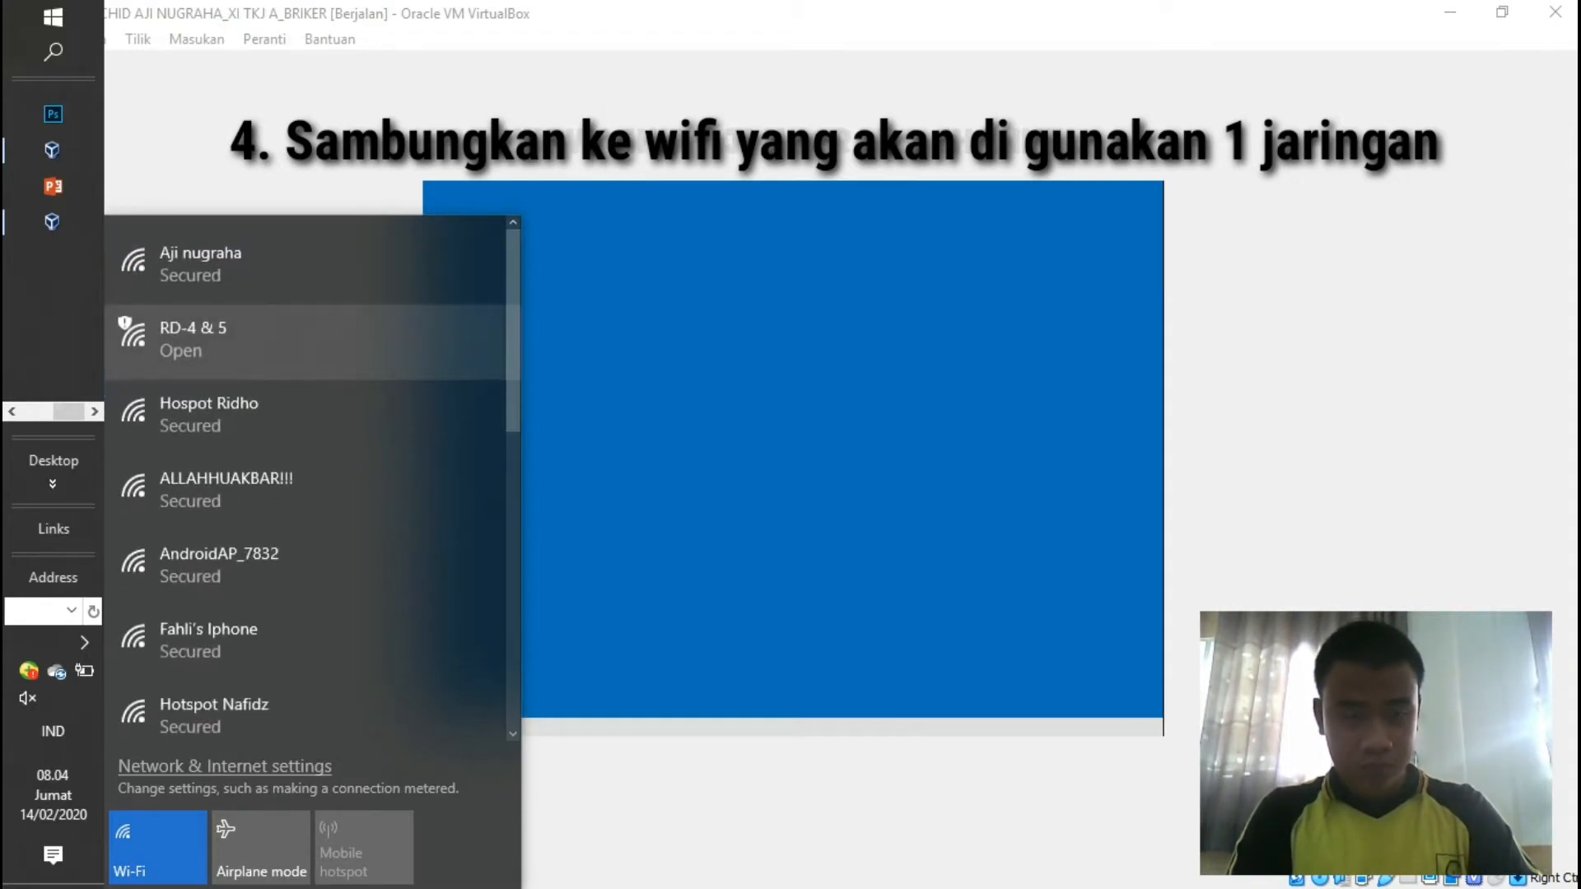
right_click(331, 272)
left_click(372, 366)
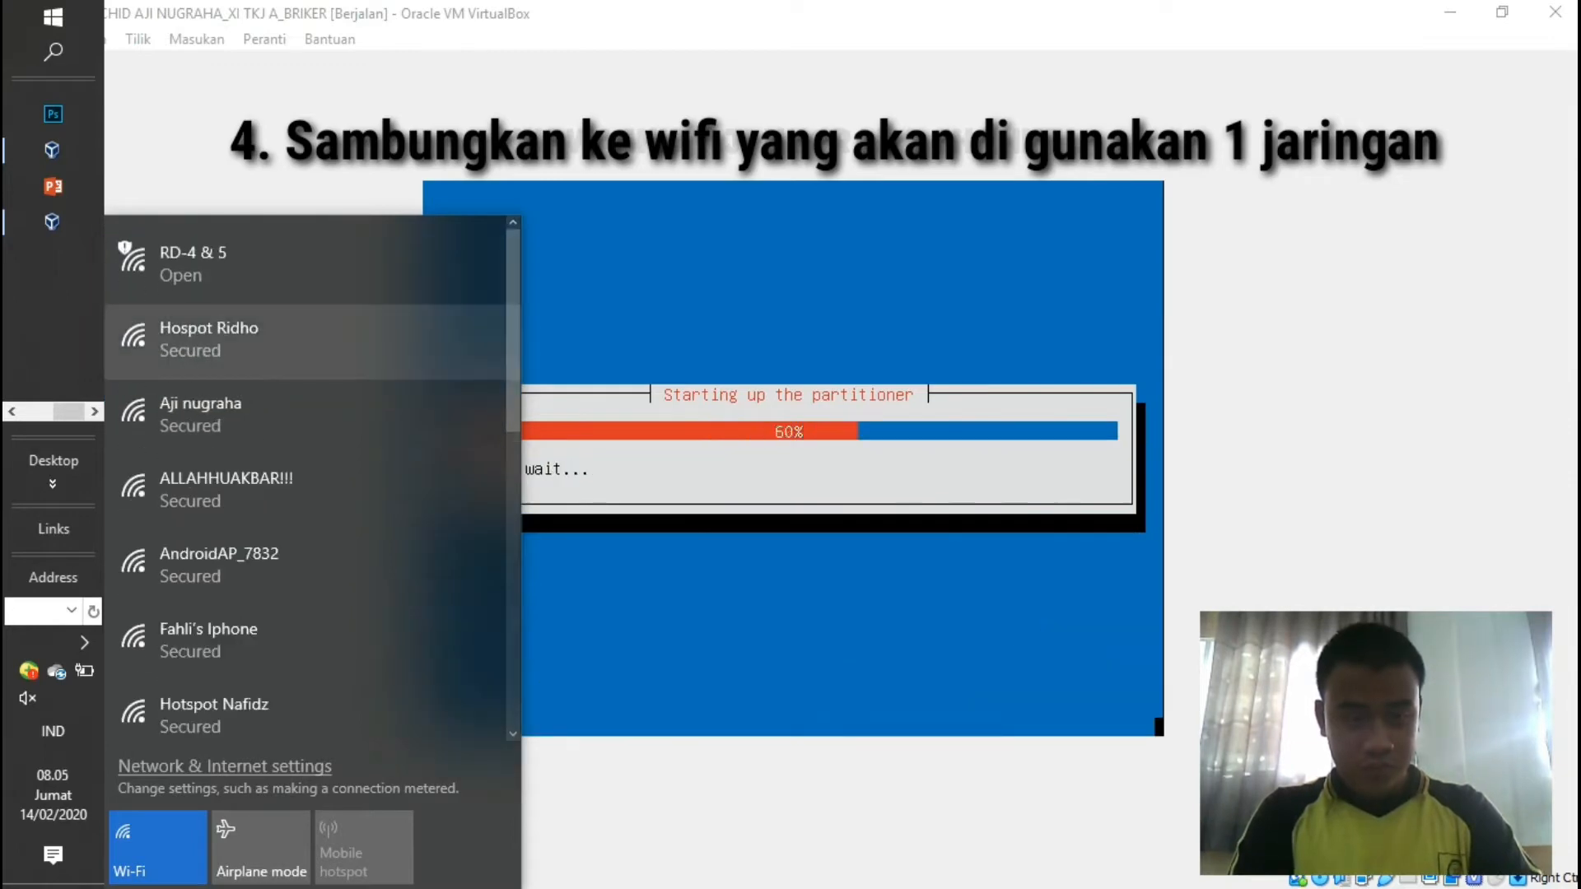
Reconnect to the Wi-Fi network with its security key, allow discovery, and return to the VM.
left_click(316, 415)
left_click(420, 518)
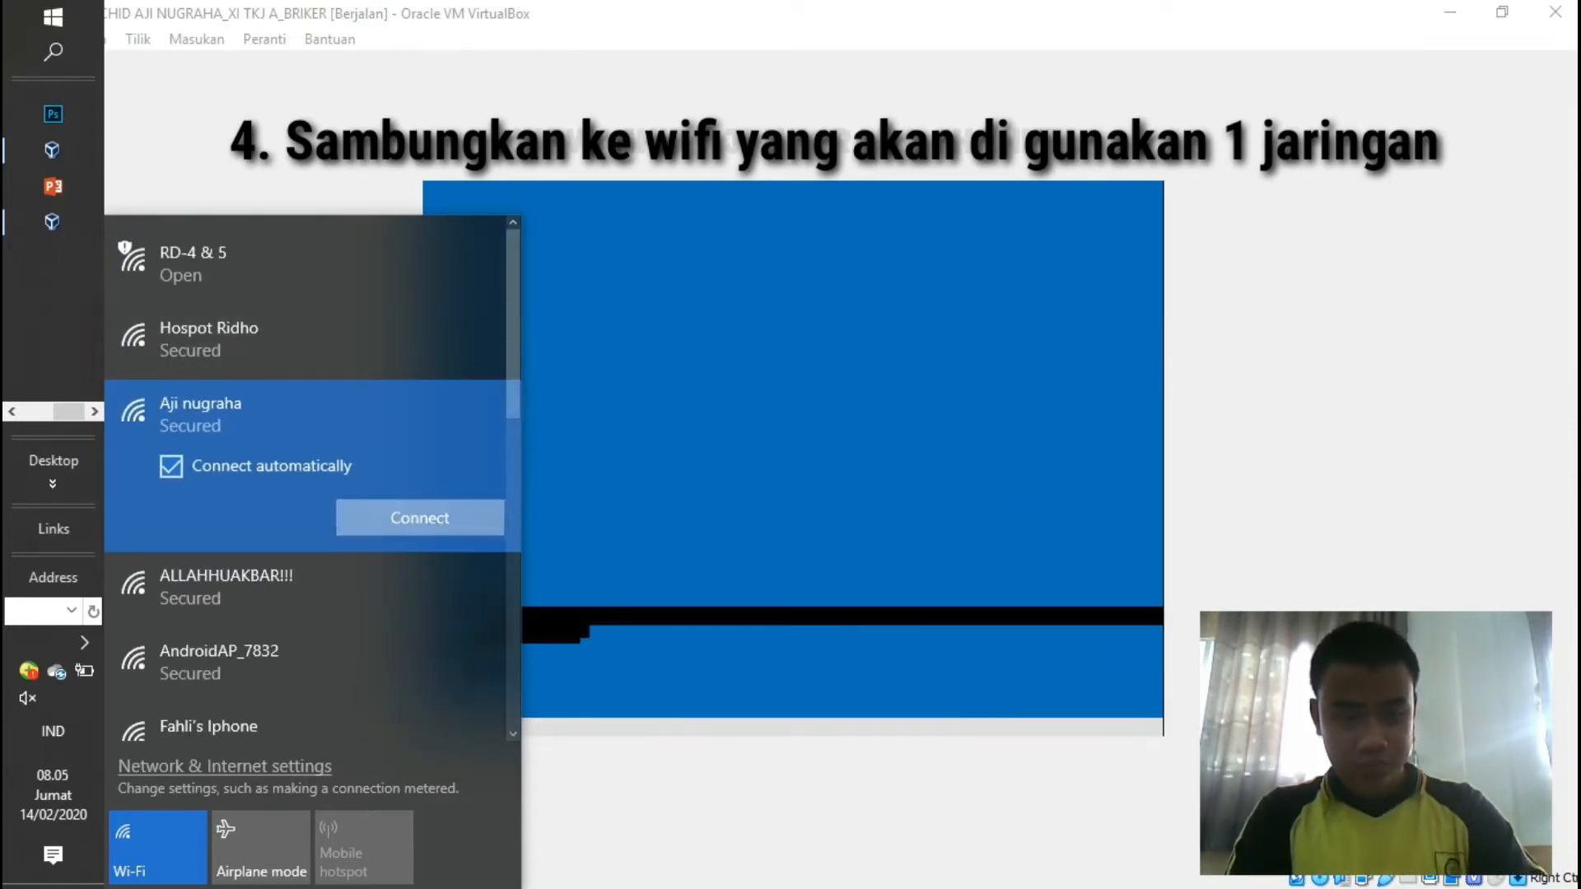
type("●●●")
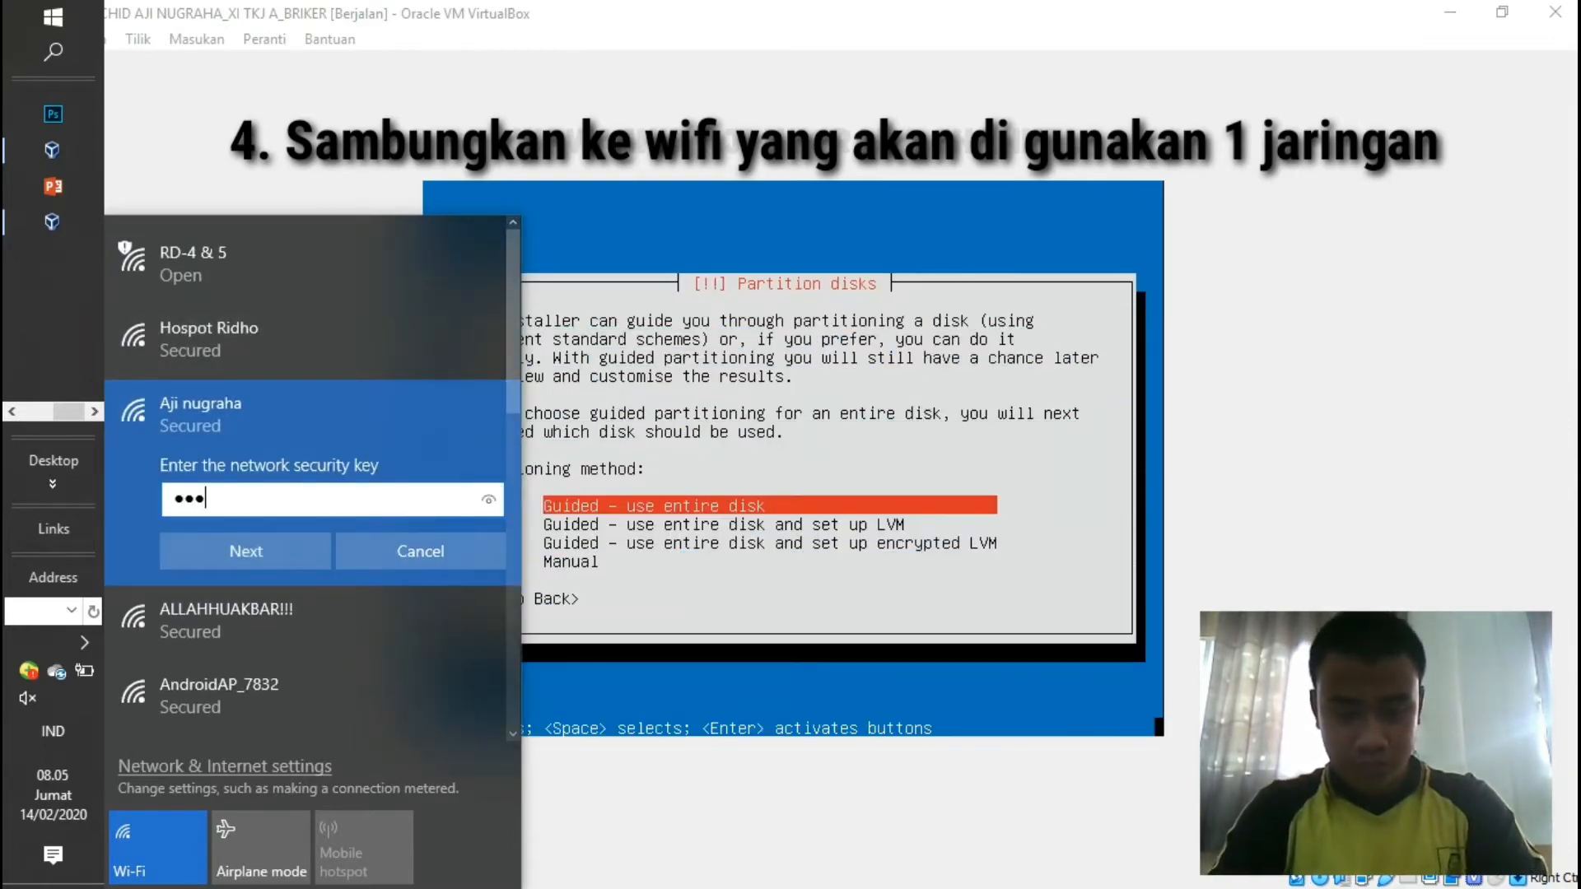
type("●●●●●●●●")
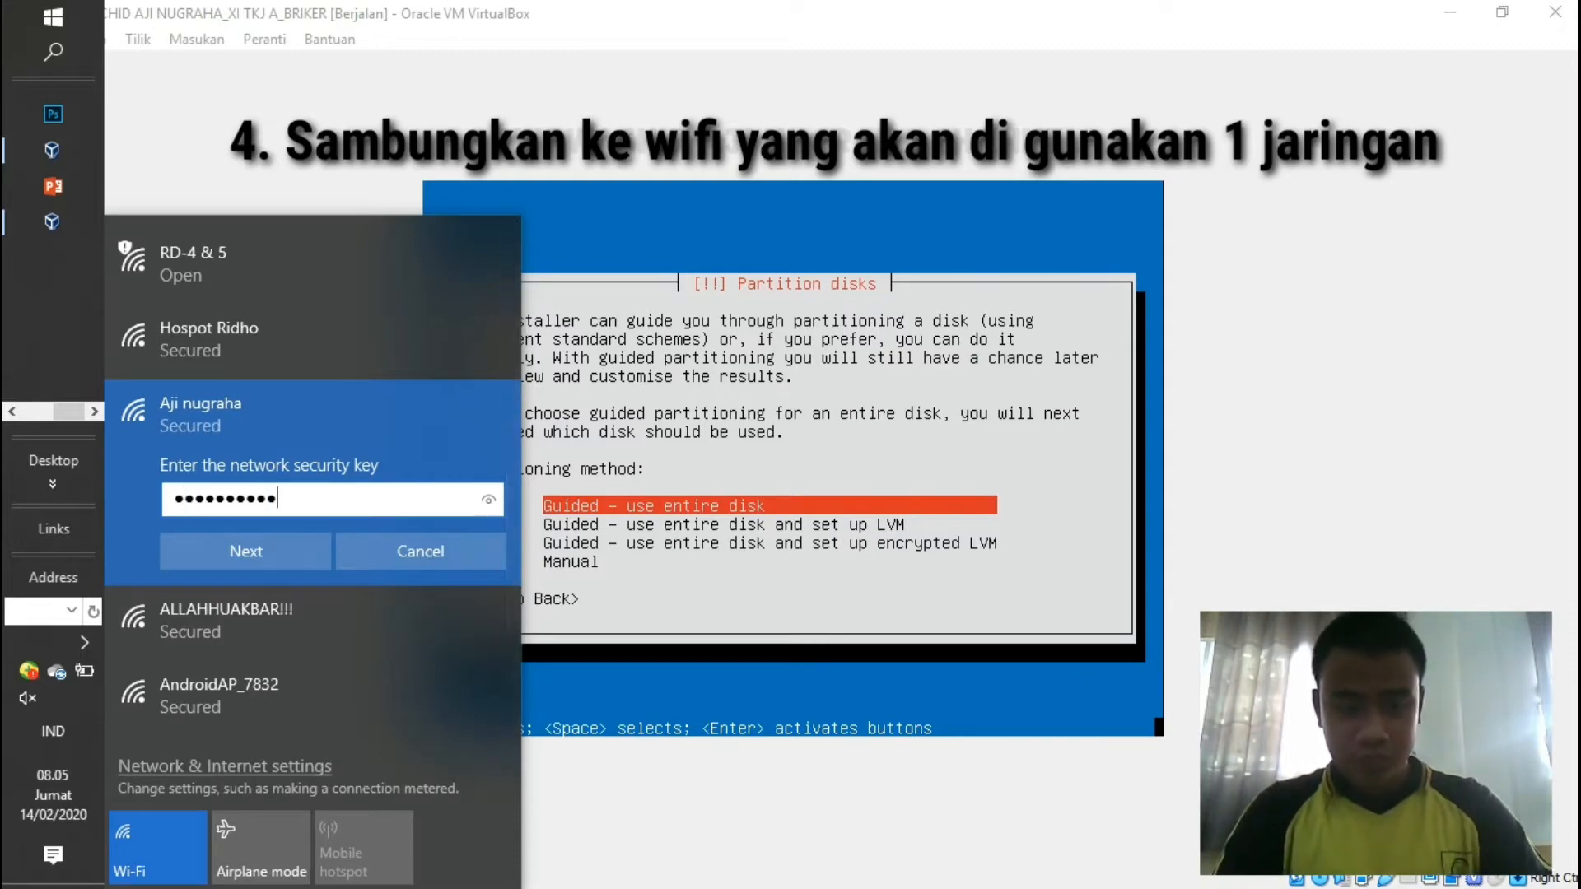
key("Return")
left_click(245, 617)
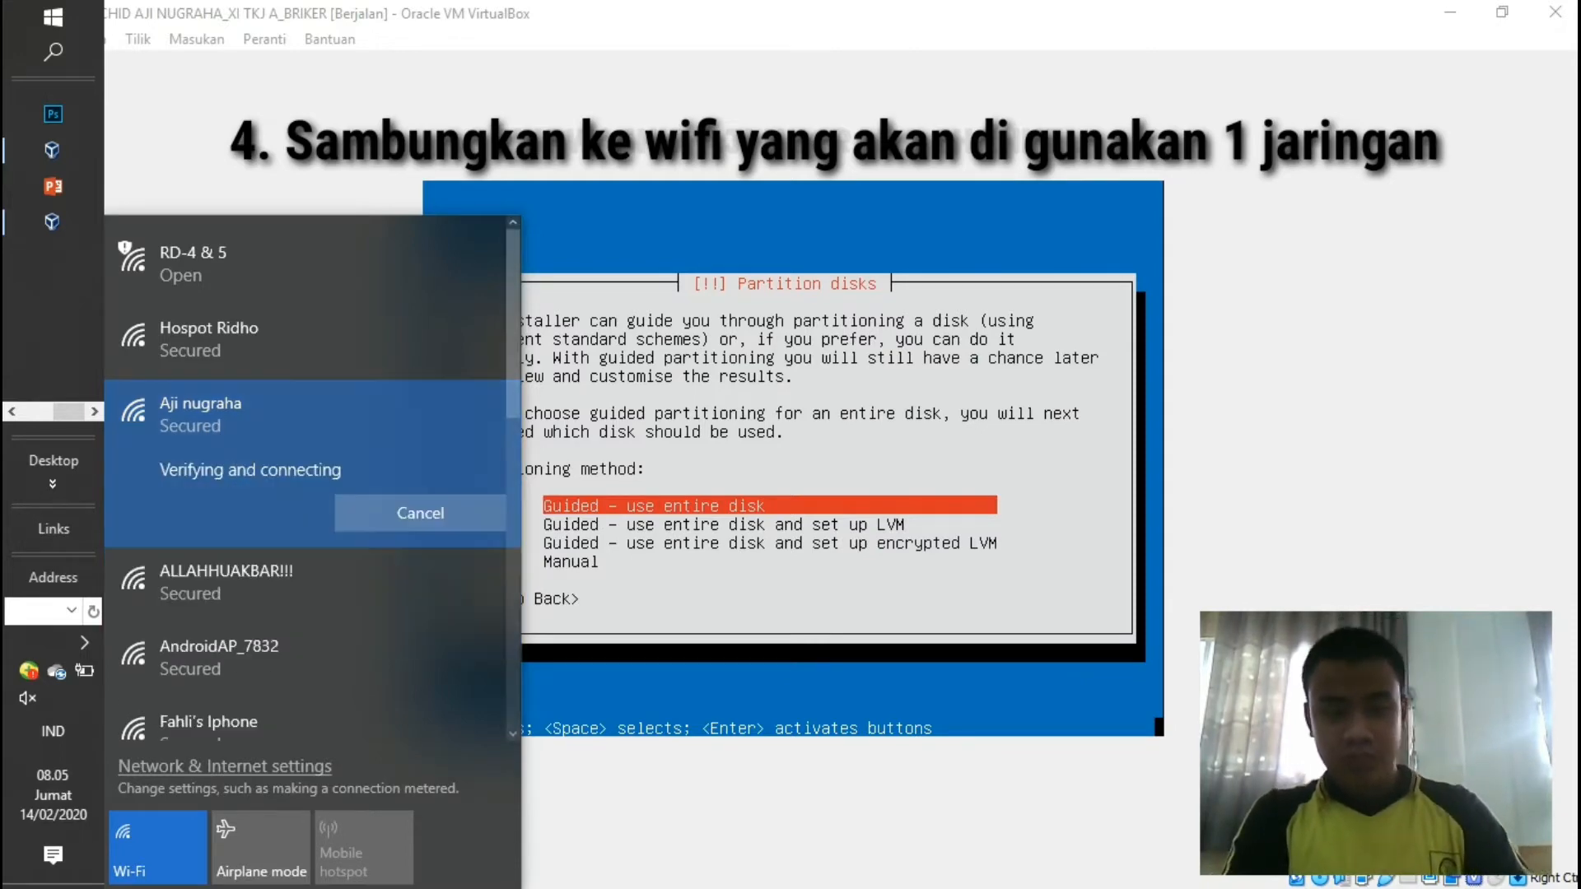
left_click(790, 461)
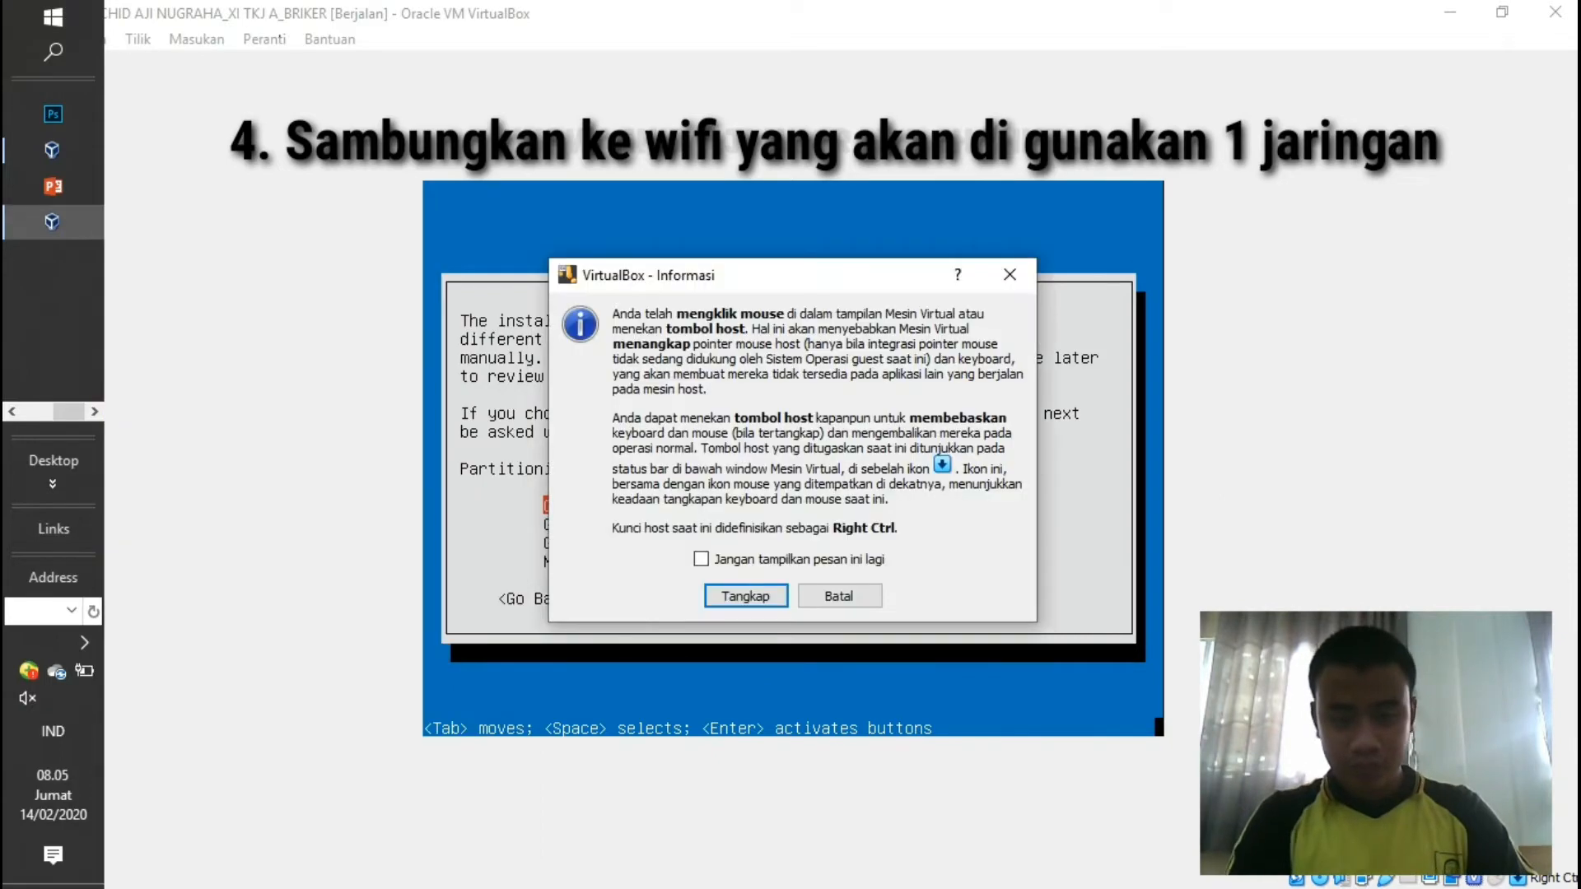
Dismiss the capture notice, use guided whole-disk partitioning on the 8.6 GB disk, and write changes.
left_click(838, 596)
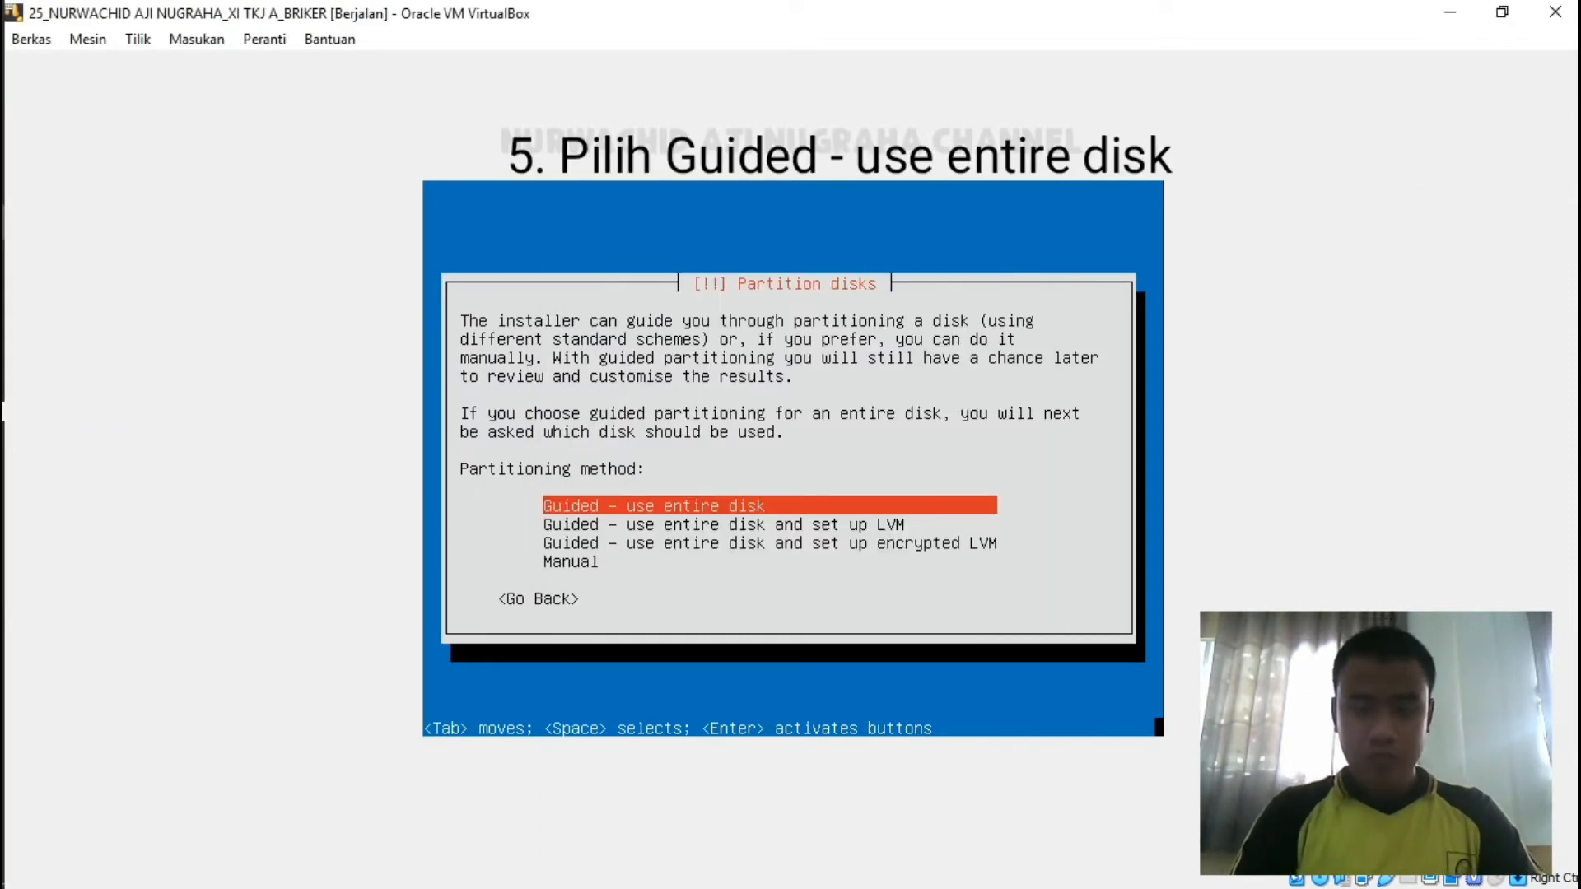
key("Down")
key("Up")
key("Return")
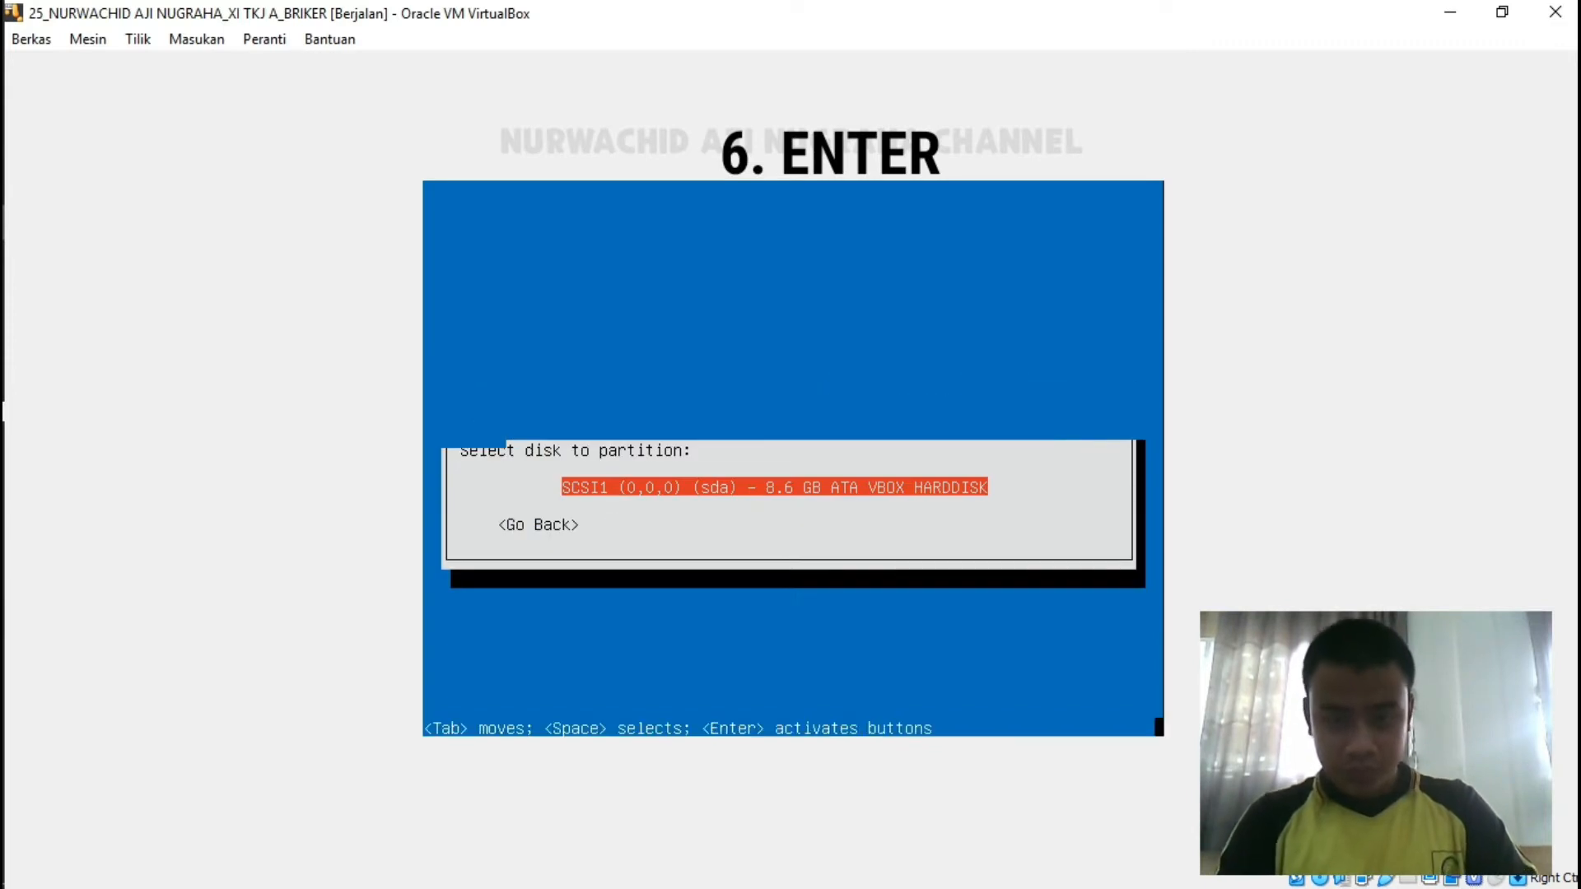
key("Return")
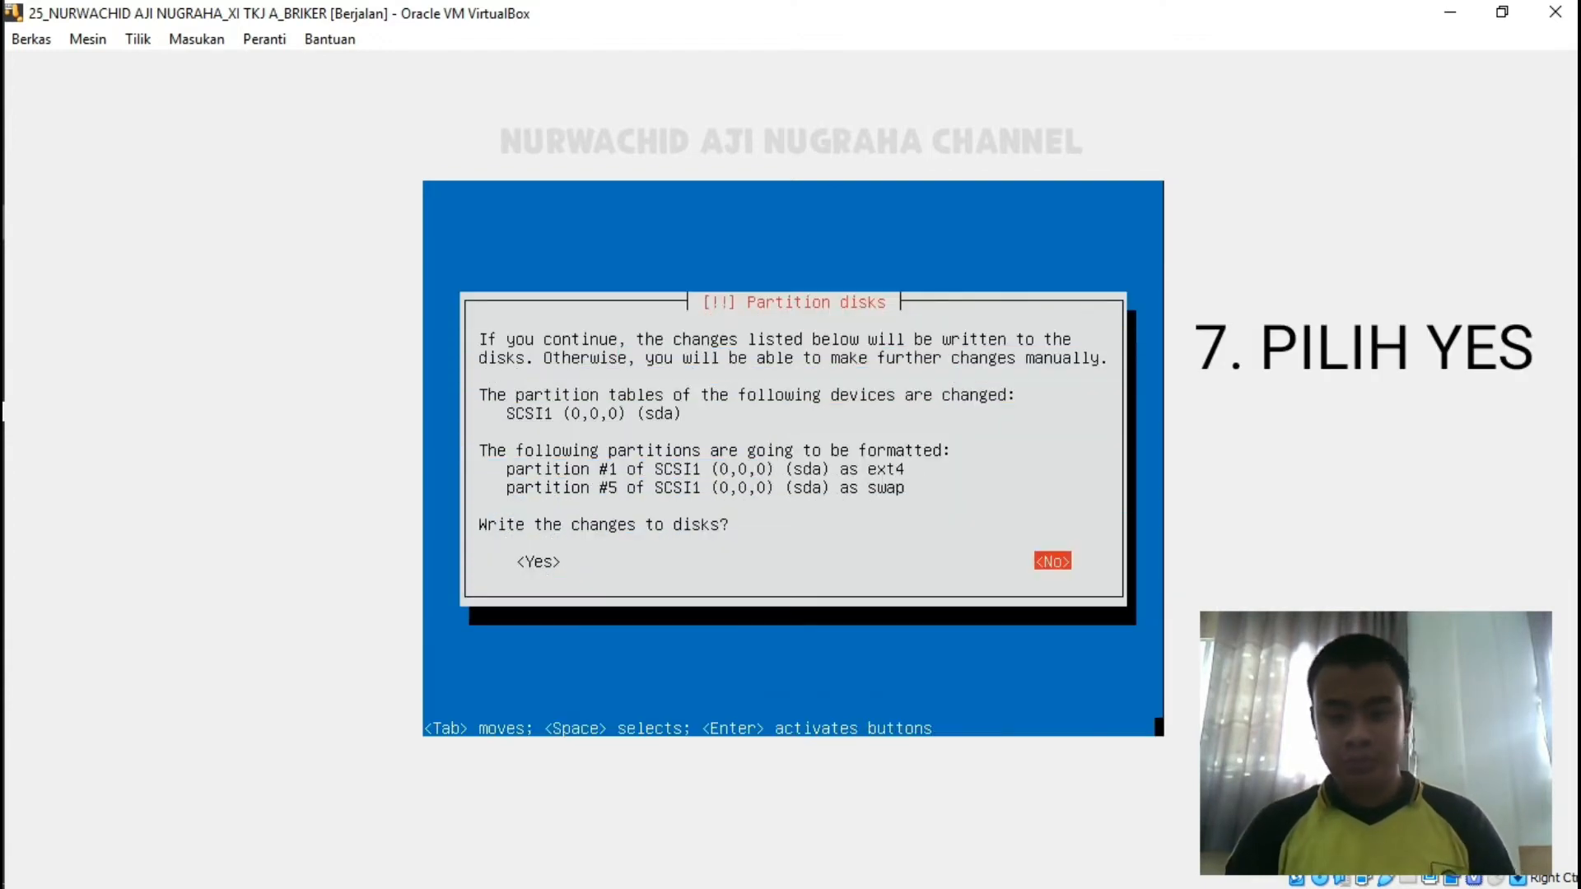
key("Tab")
key("Return")
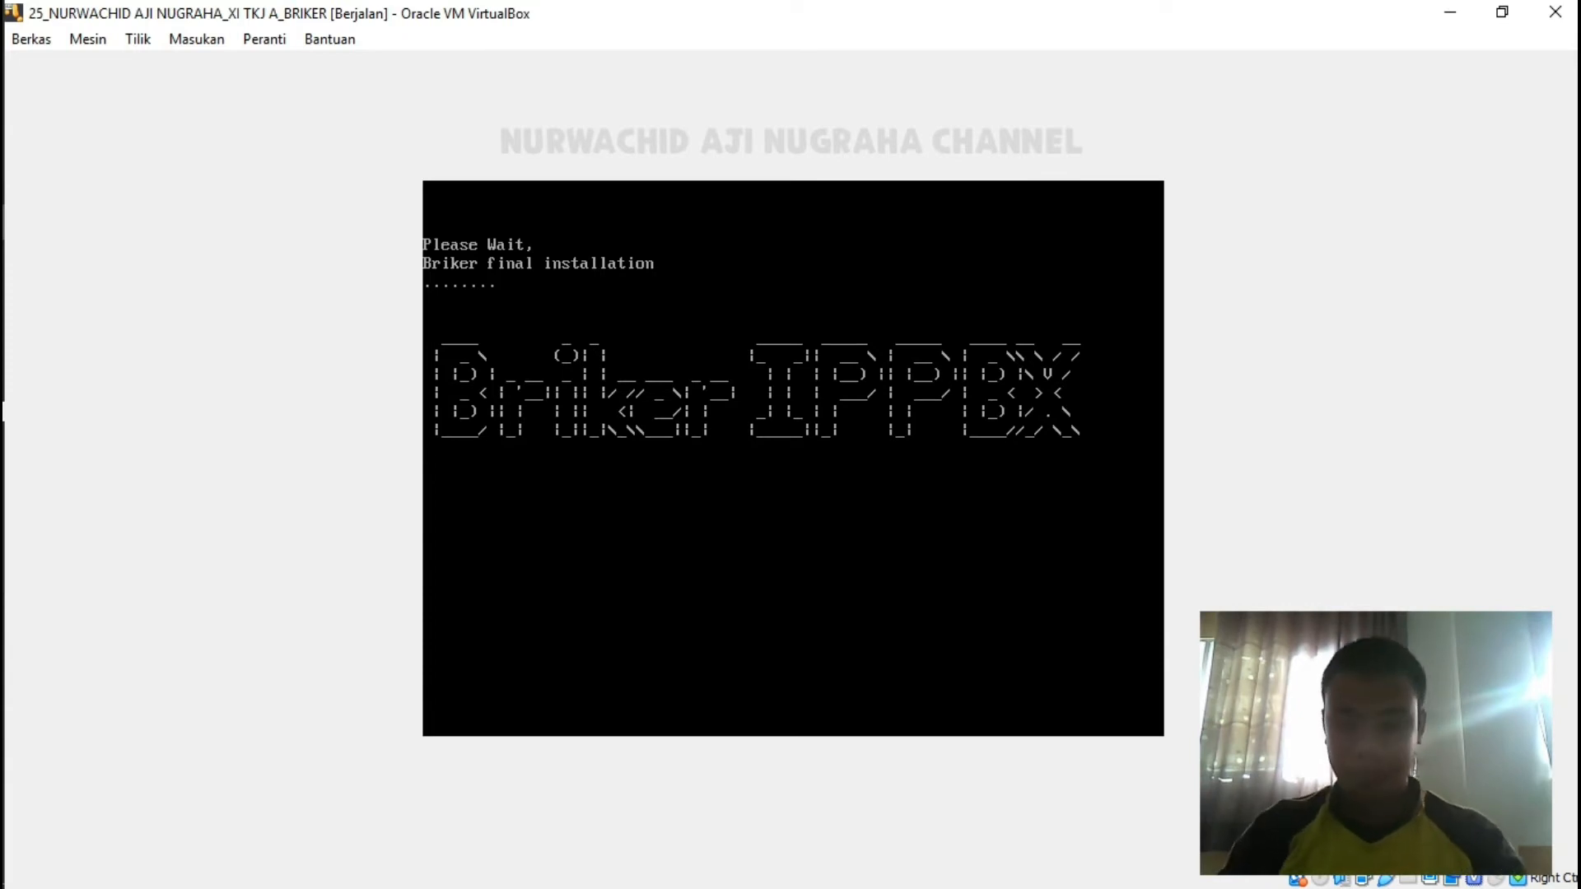
Raise the screen brightness twice while the installation finishes and reboots.
key("XF86MonBrightnessUp")
key("XF86MonBrightnessUp")
key("XF86MonBrightnessUp")
key("XF86MonBrightnessUp")
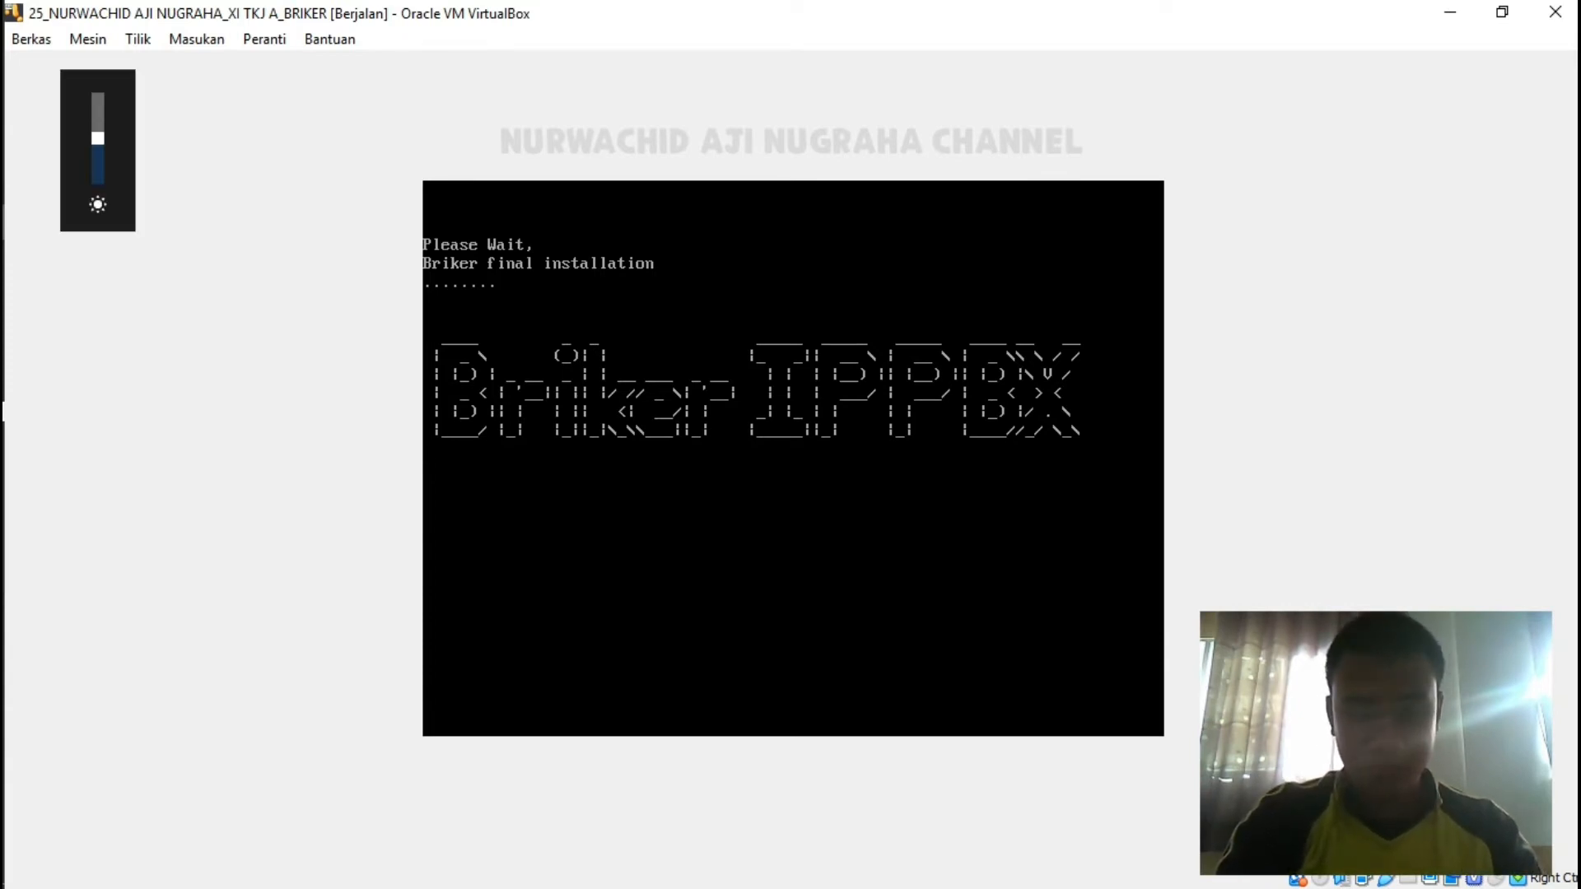
key("XF86MonBrightnessUp")
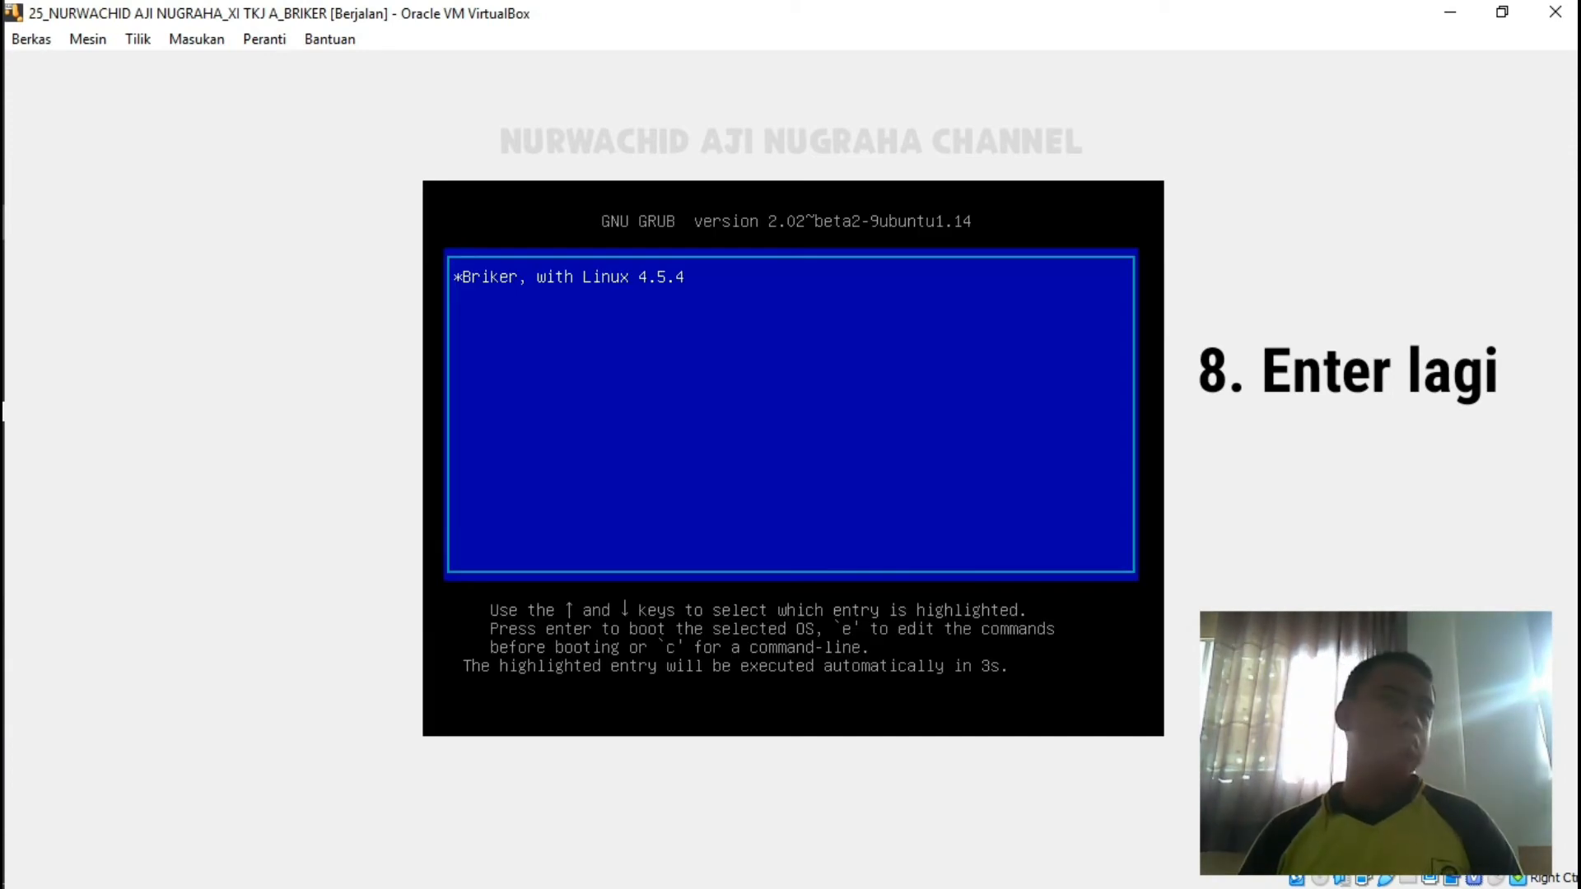
Boot 'Briker, with Linux 4.5.4' and log in to the console as root with the password.
key("Return")
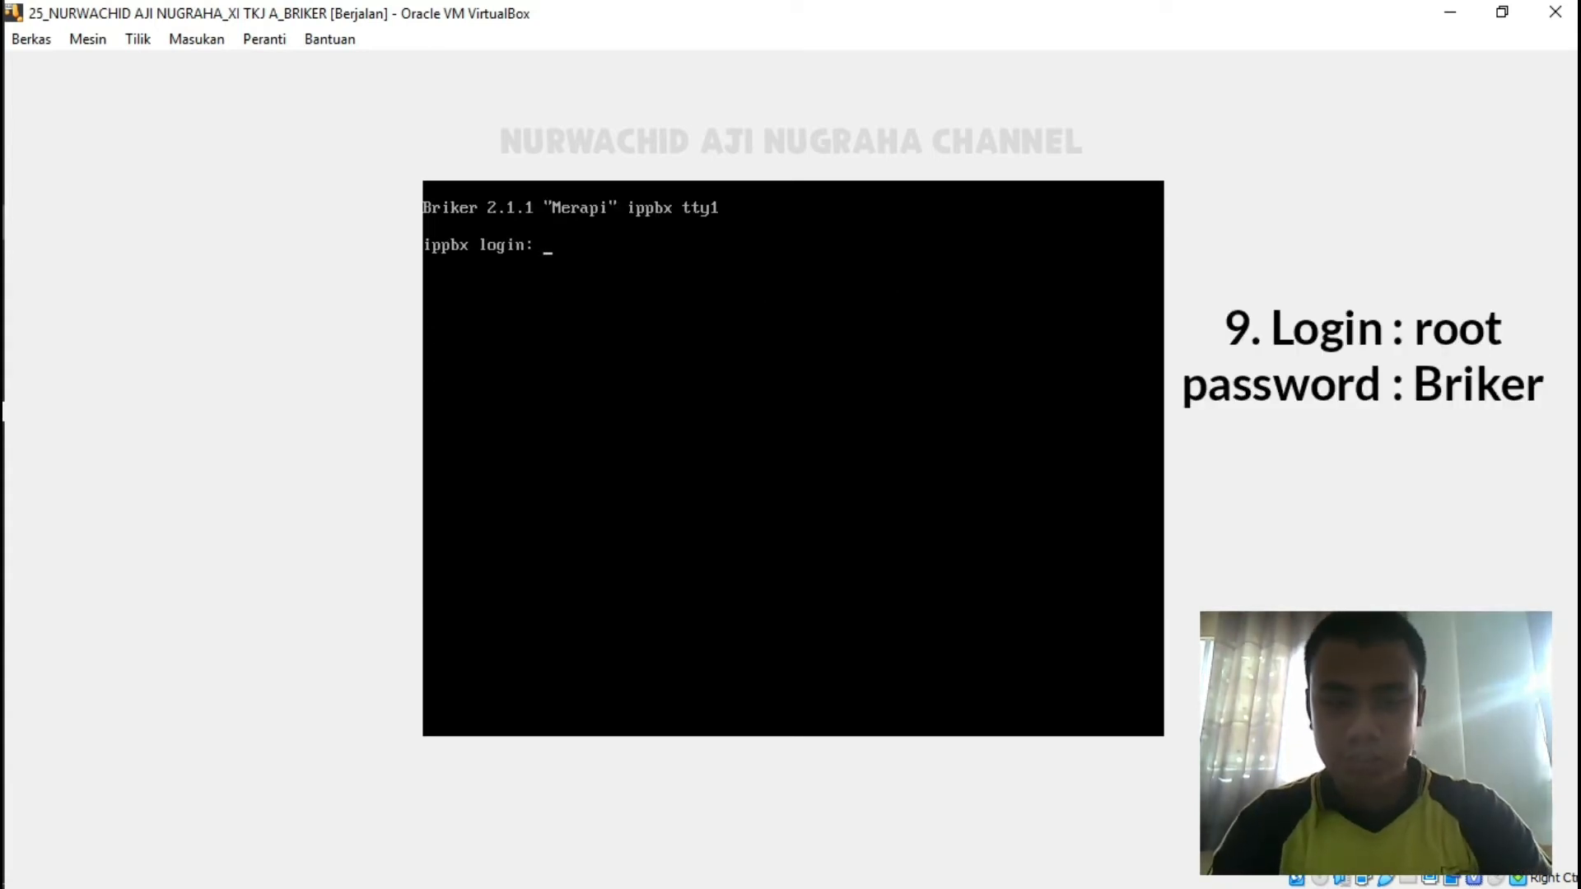
type("root")
key("Return")
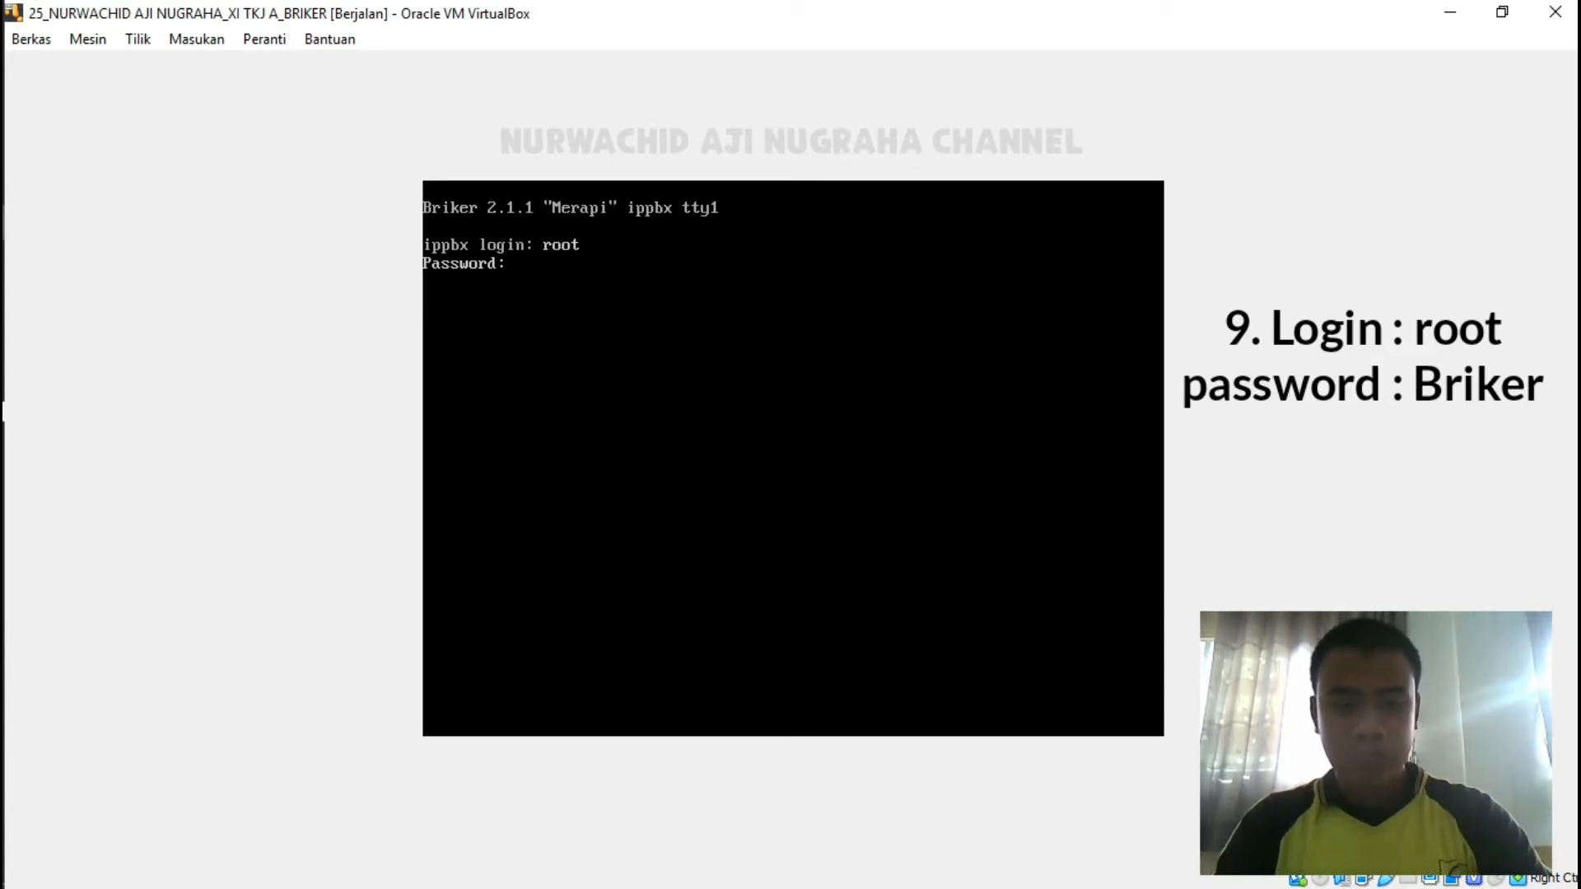
key("Return")
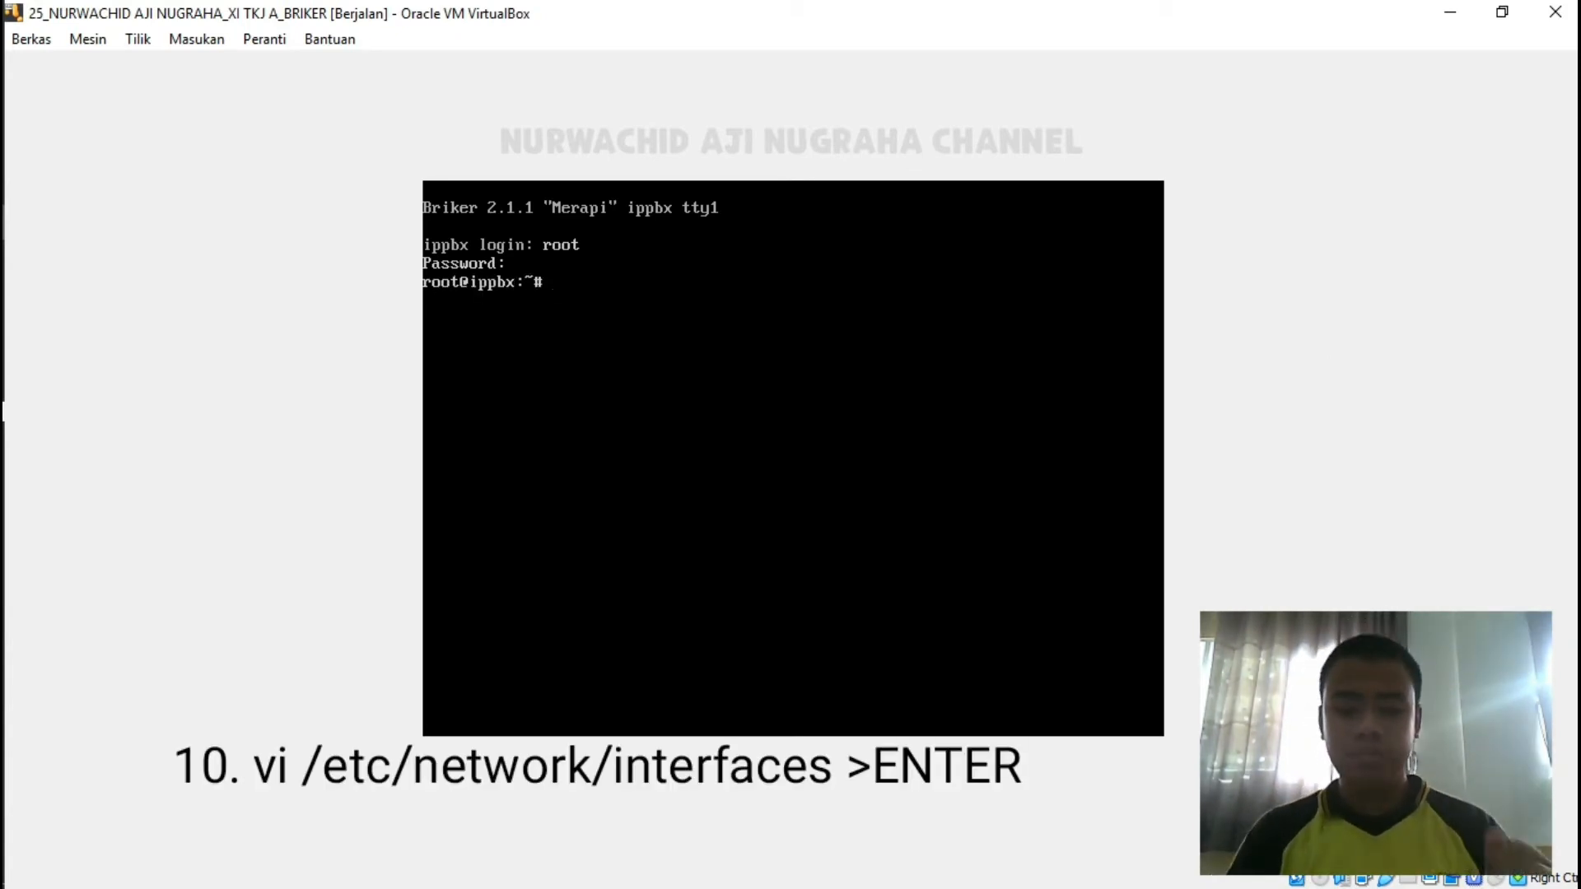
Run vi /etc/network/interfaces to edit the network configuration.
type("vi")
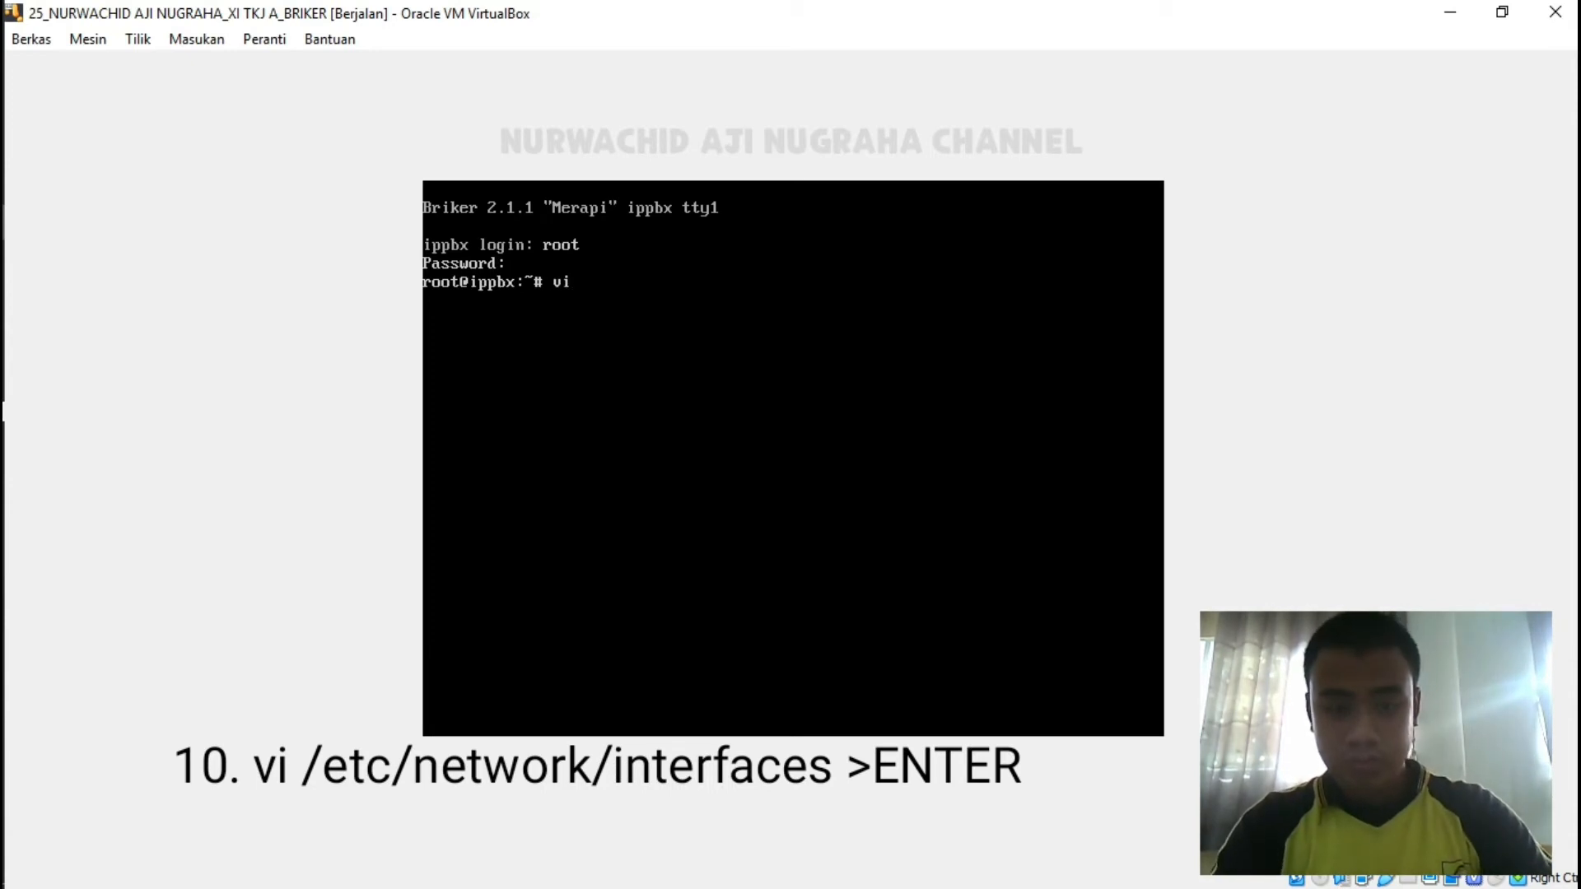
type(" /etc/")
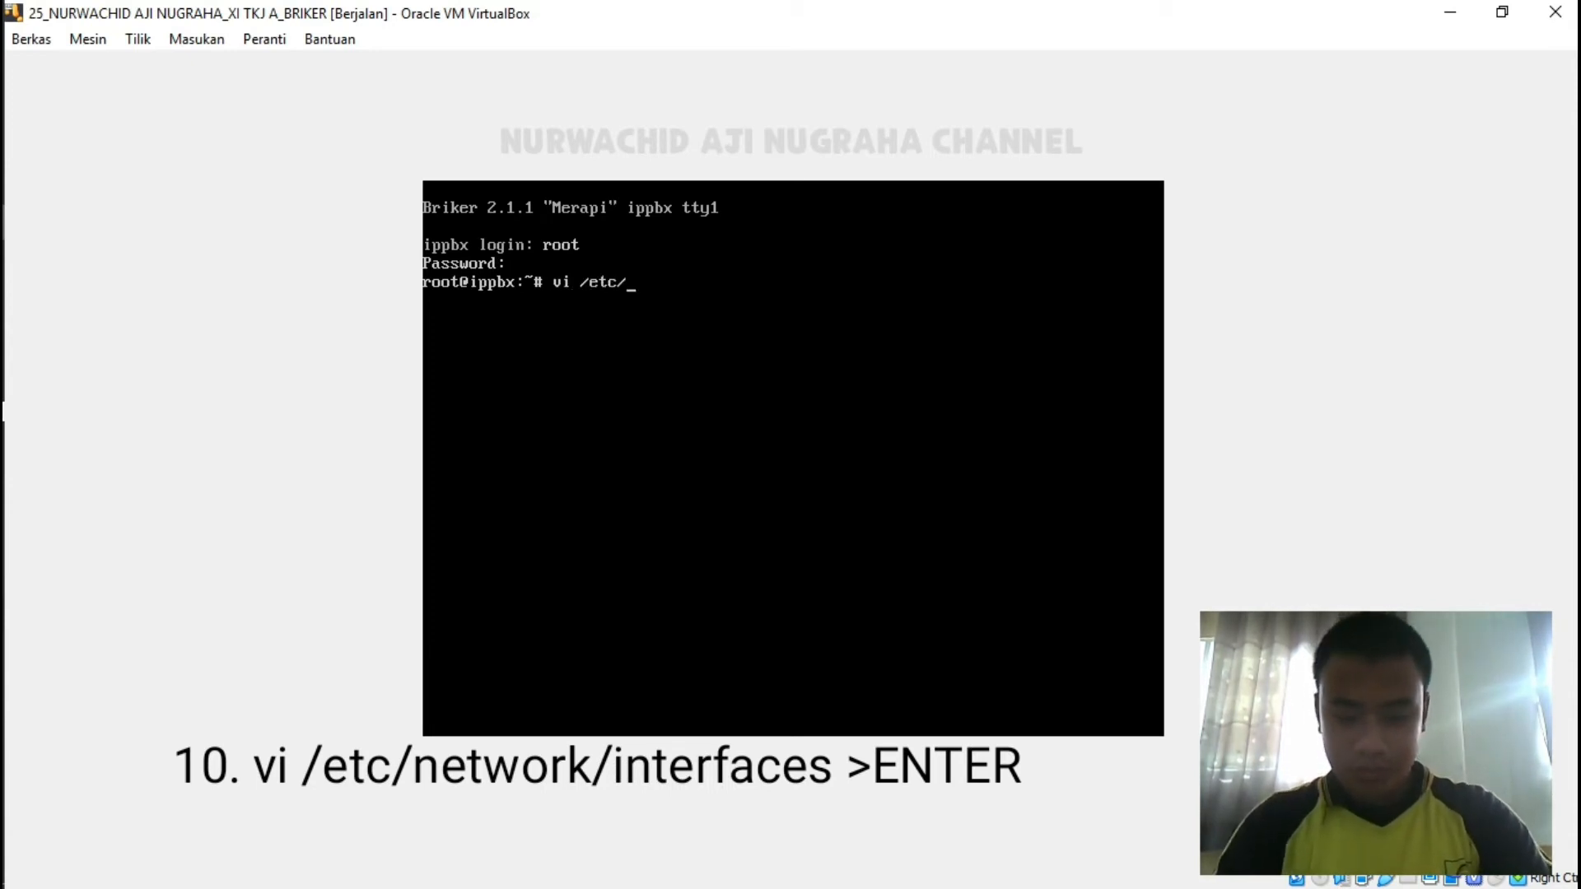
type("network")
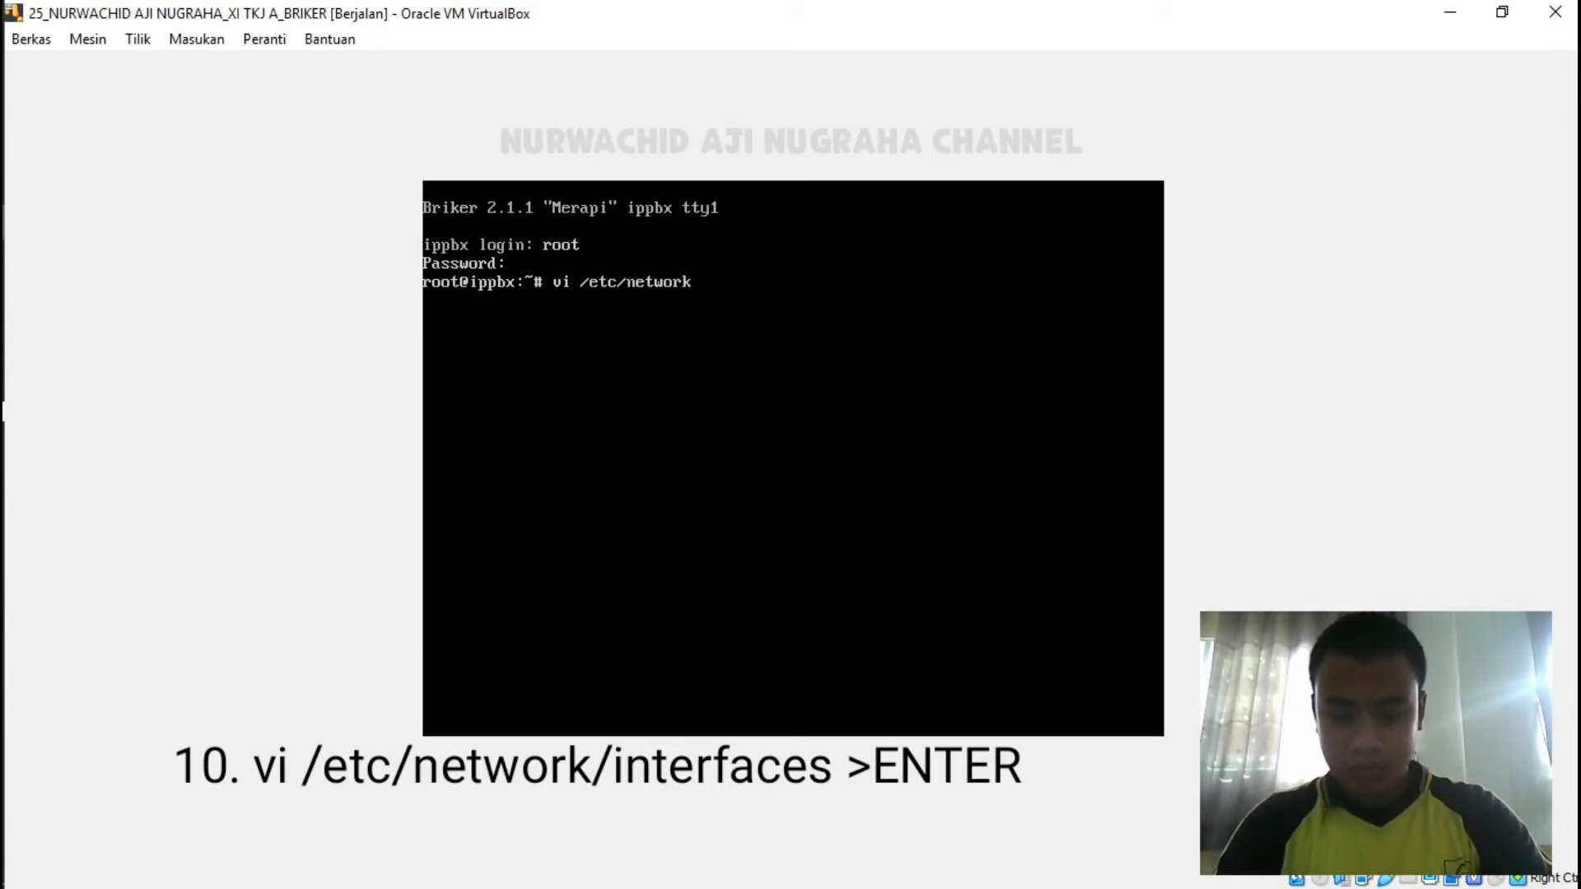
type("/interface")
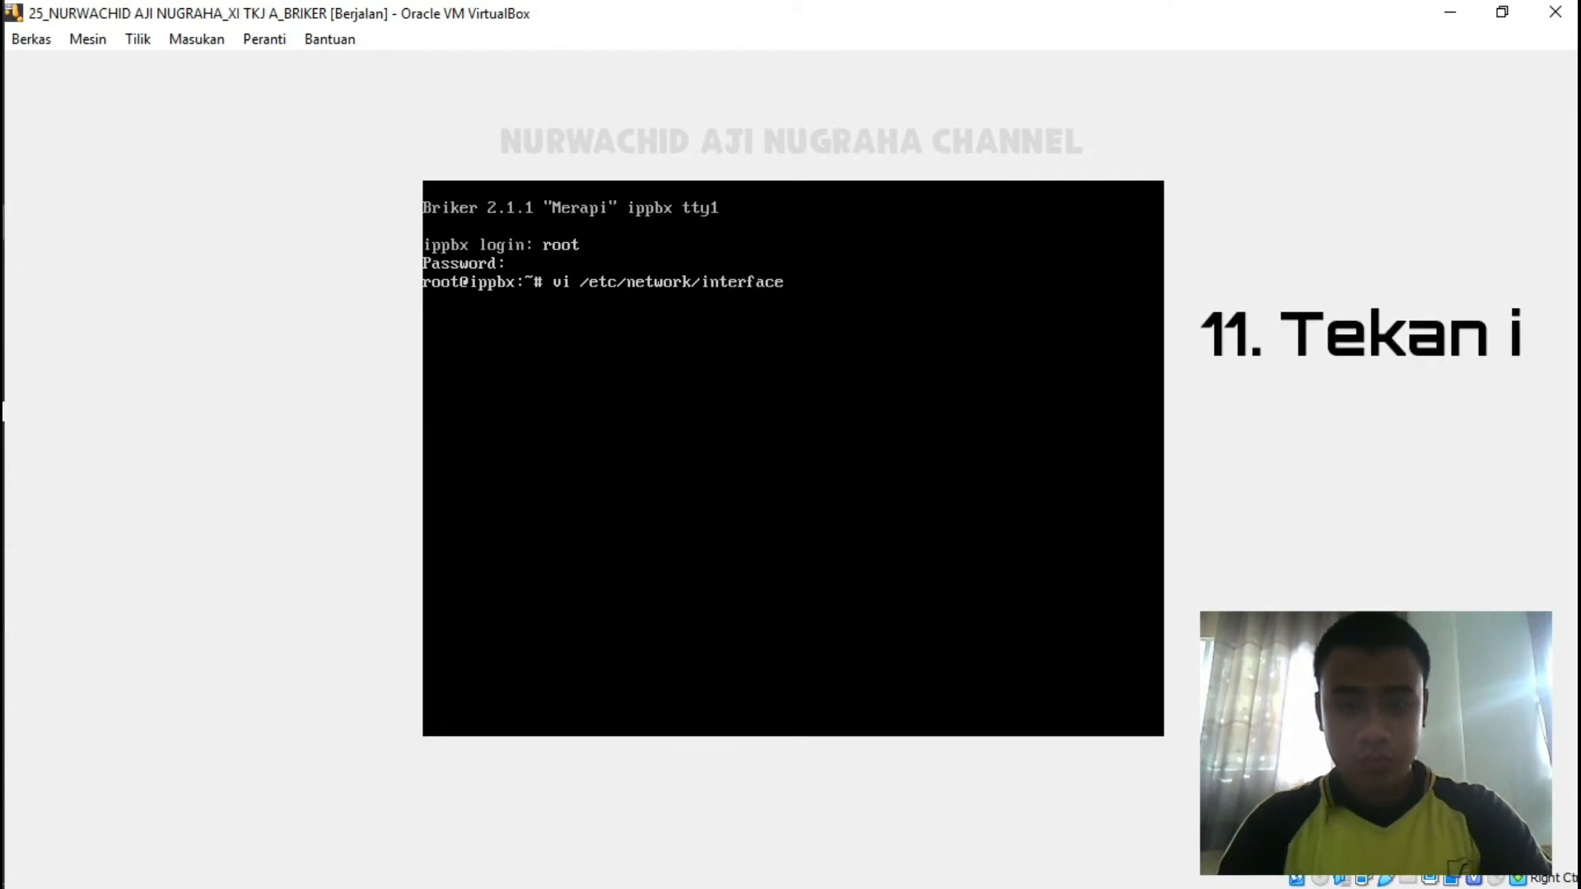
type("s")
key("Return")
Change the iface eth0 line from static to dhcp.
key("i")
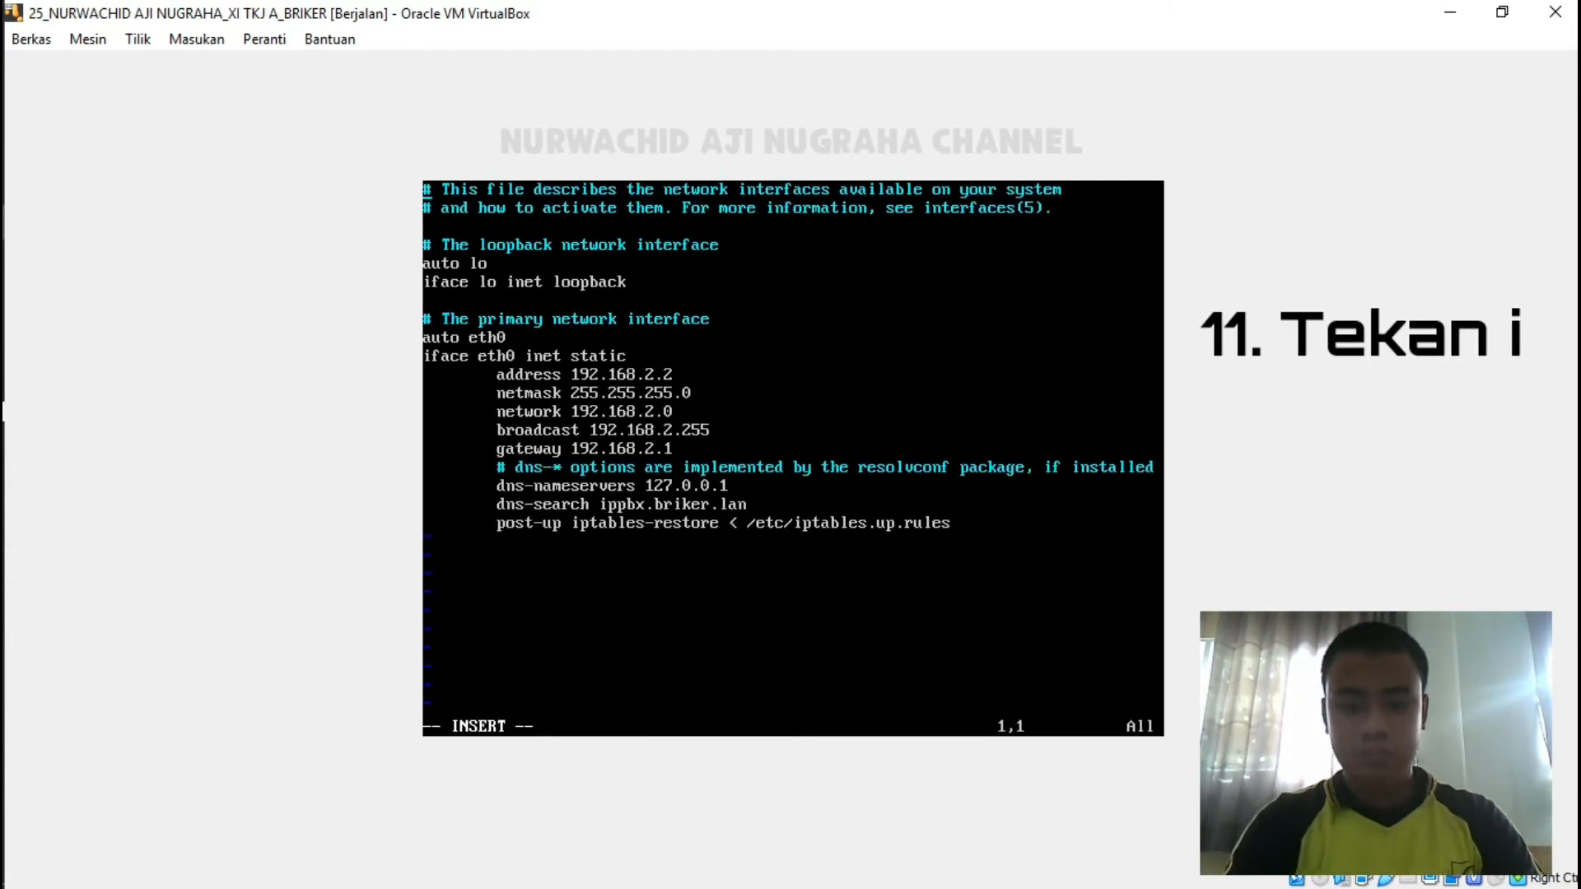
key("Down")
key("Down")
key("Down")
key("Down")
key("Down")
key("Down")
key("Down")
key("Down")
key("Down")
key("Down")
key("Right")
key("Up")
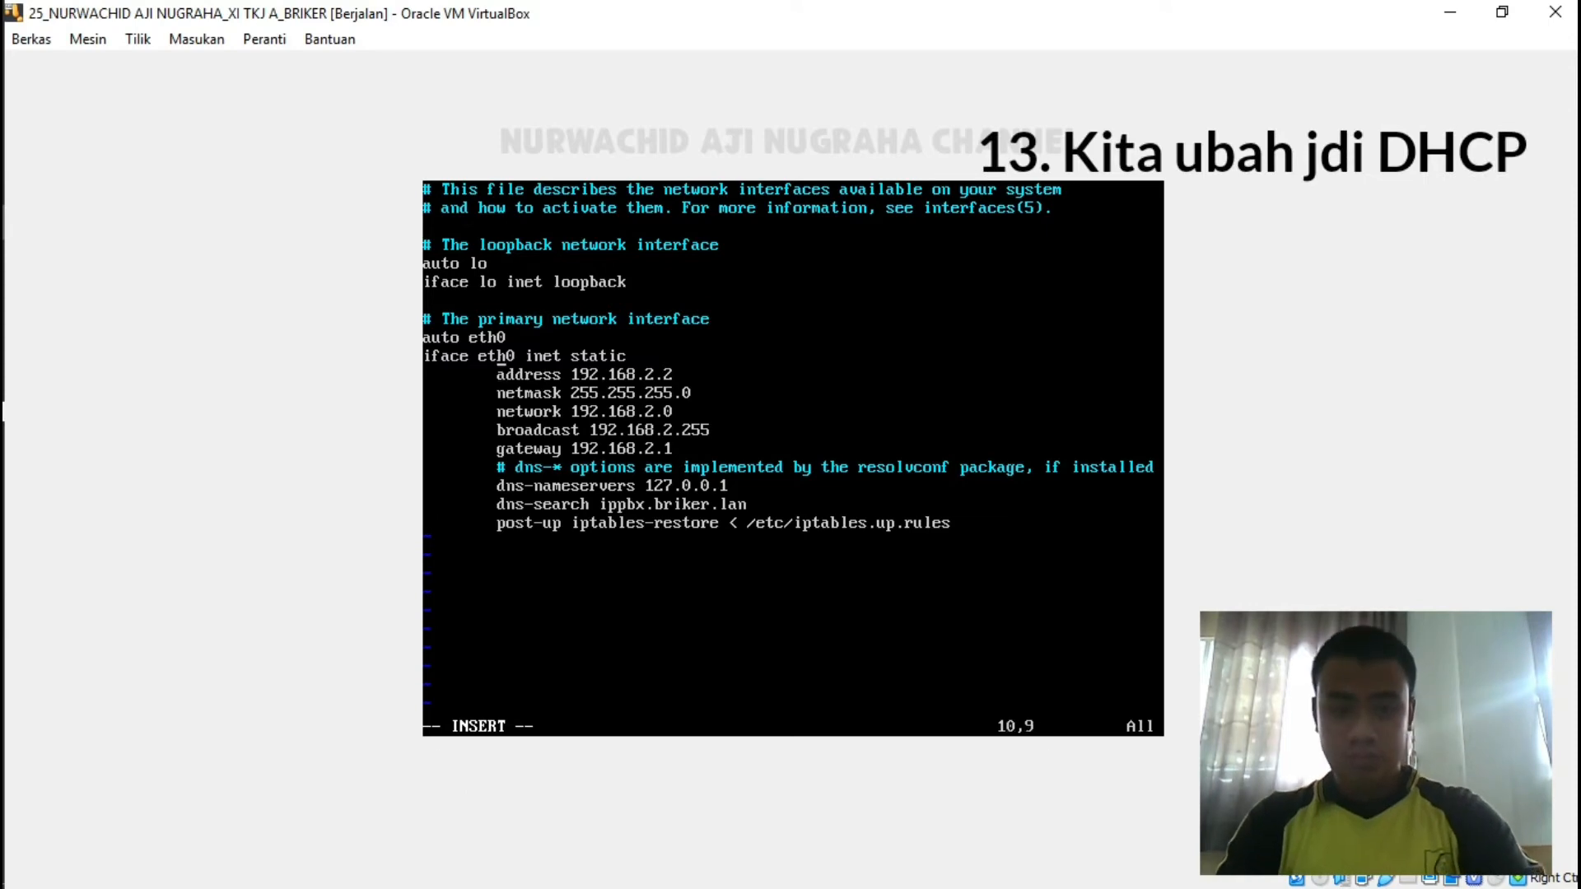
key("Right")
key("Right")
key("Right")
key("Right")
key("Right")
key("Right")
key("Right")
key("Right")
key("Right")
key("Right")
key("Right")
key("Right")
key("Right")
key("Right")
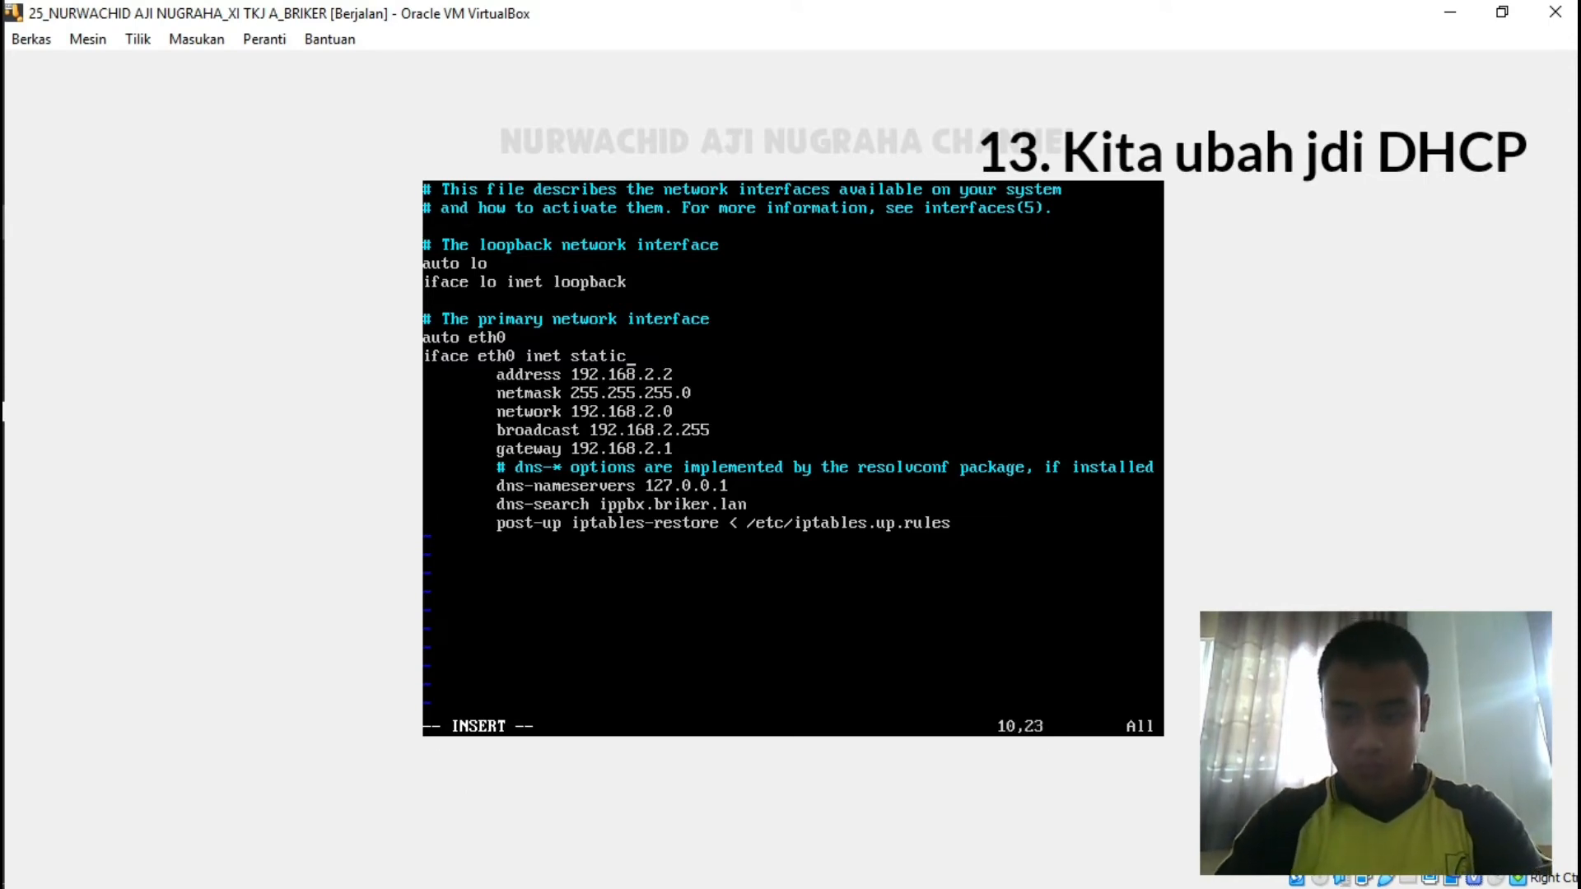
key("BackSpace")
key("BackSpace")
key("BackSpace")
key("BackSpace")
key("BackSpace")
key("BackSpace")
type("dhcp")
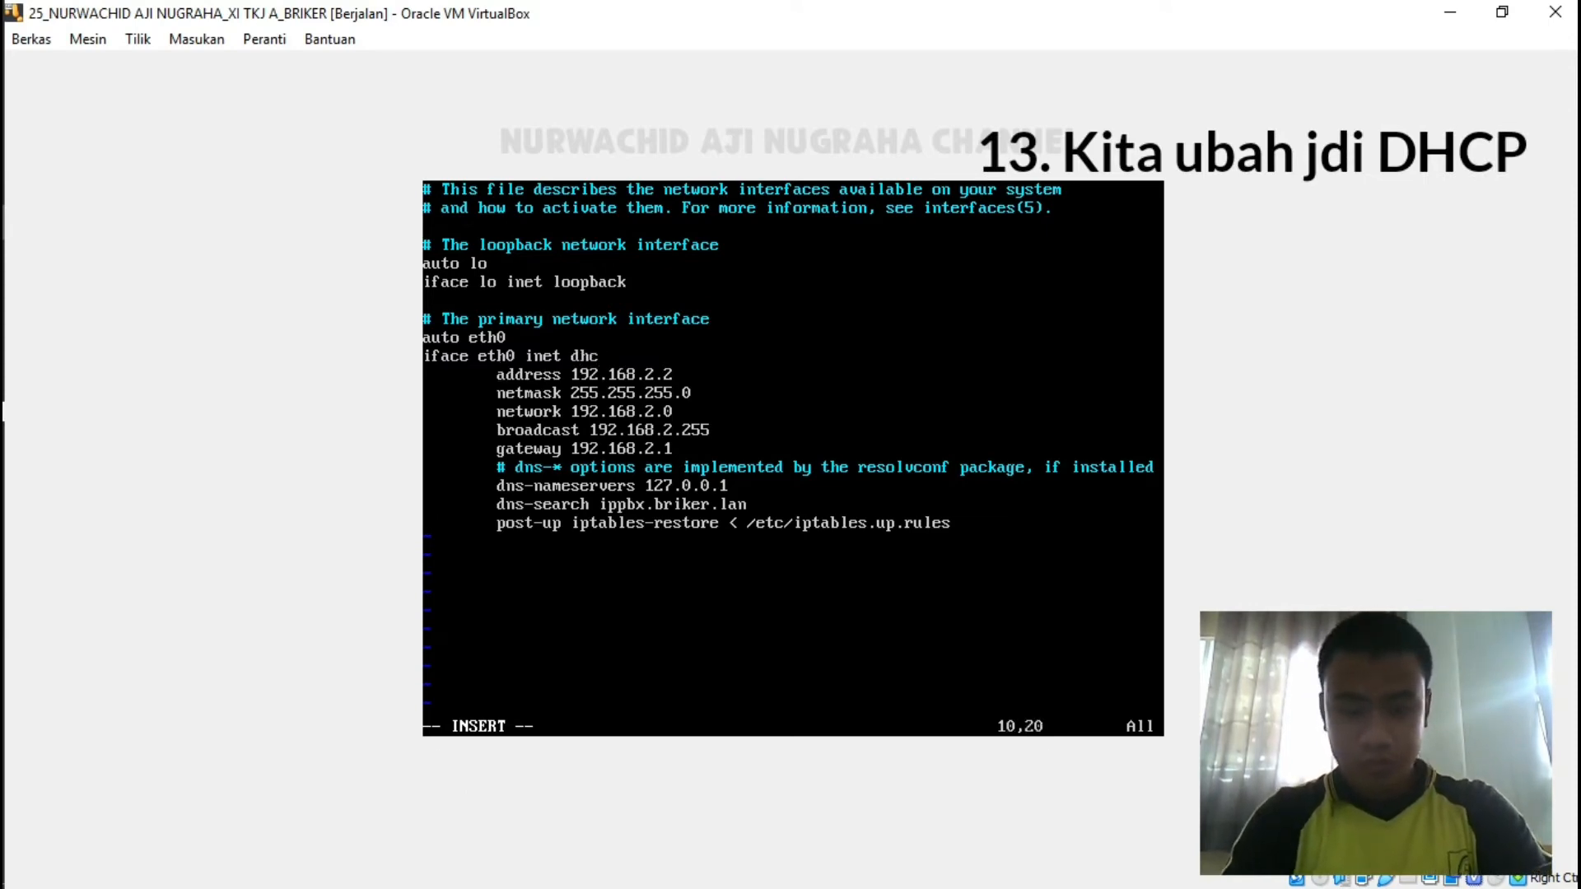
Comment out the address, netmask, broadcast, gateway, DNS and post-up lines with #, then leave insert mode.
key("Down")
key("Left")
key("Left")
key("Left")
key("Left")
key("Left")
key("Left")
key("Left")
key("Left")
key("Left")
key("Left")
key("Left")
key("Left")
key("Left")
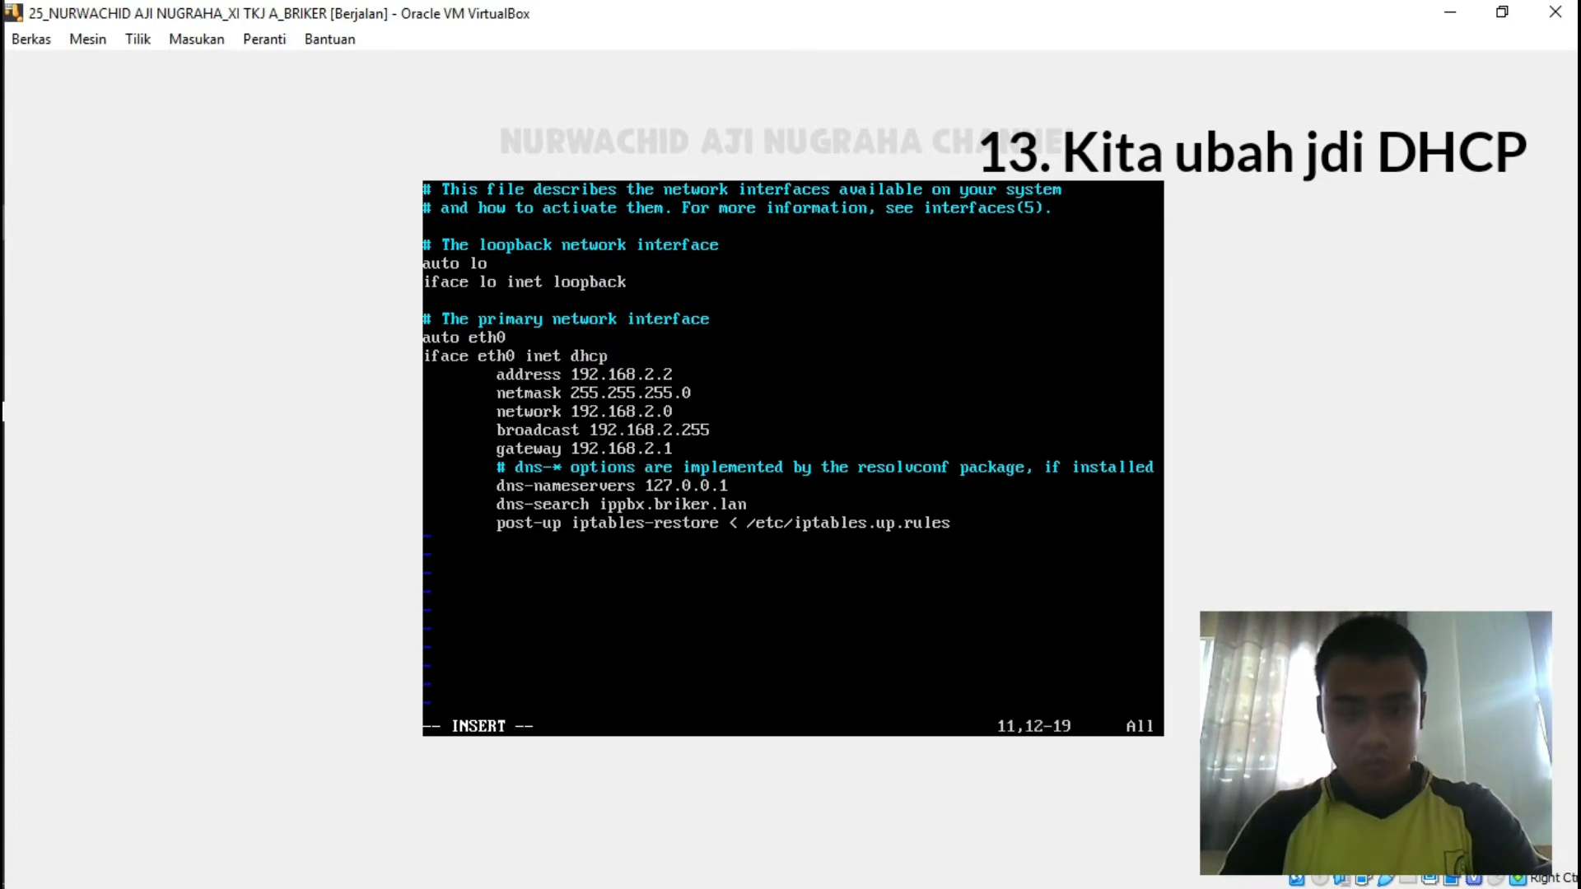
type("#")
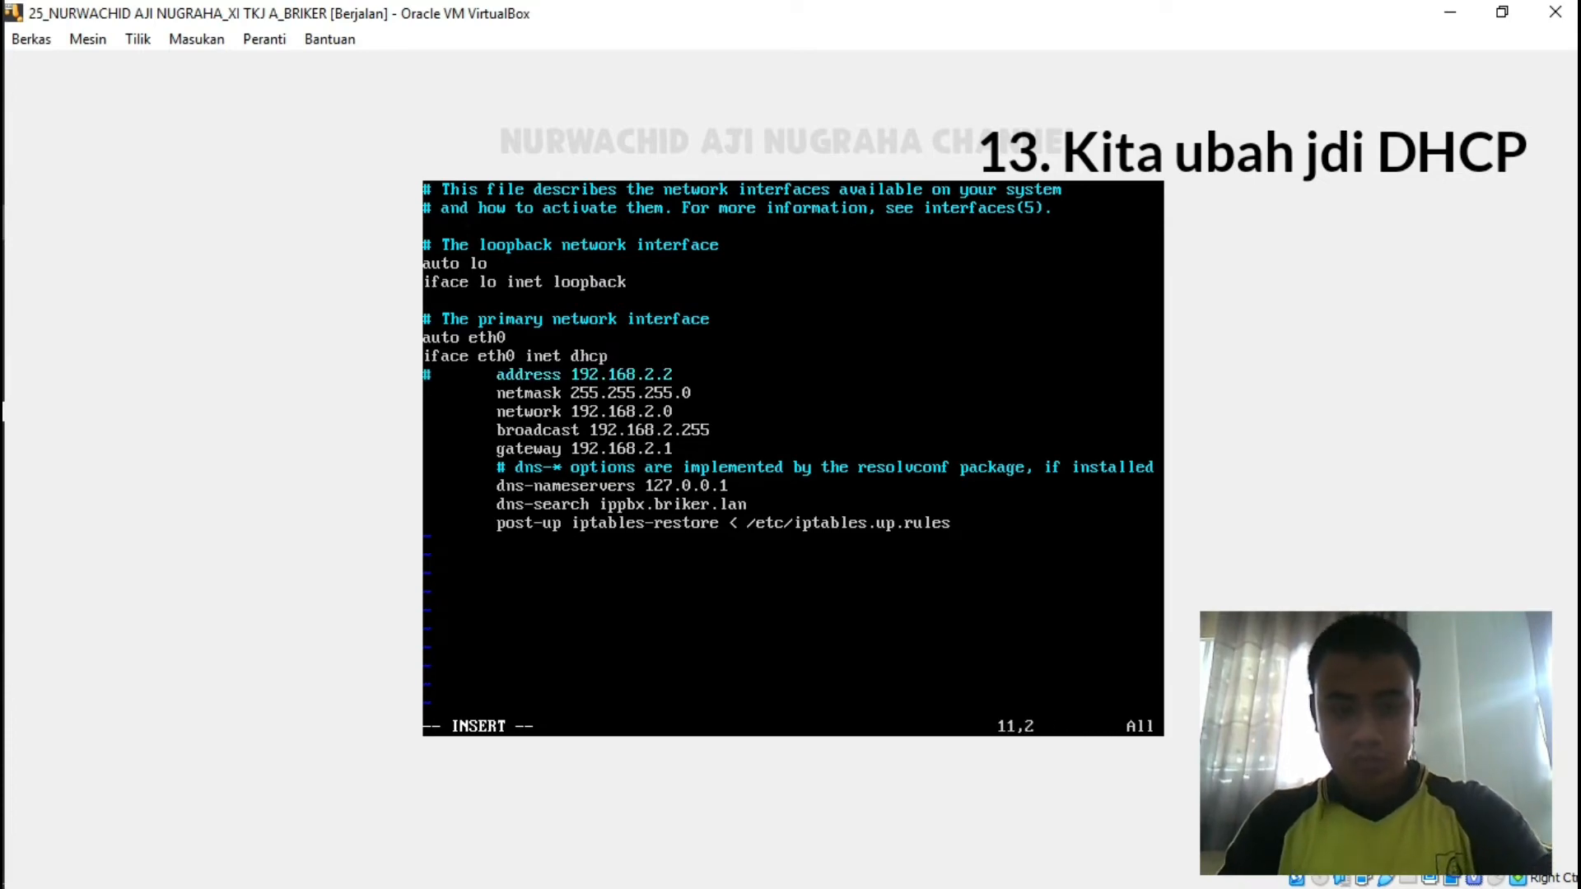
key("Down")
type("#")
key("Down")
type("#")
key("Down")
type("#")
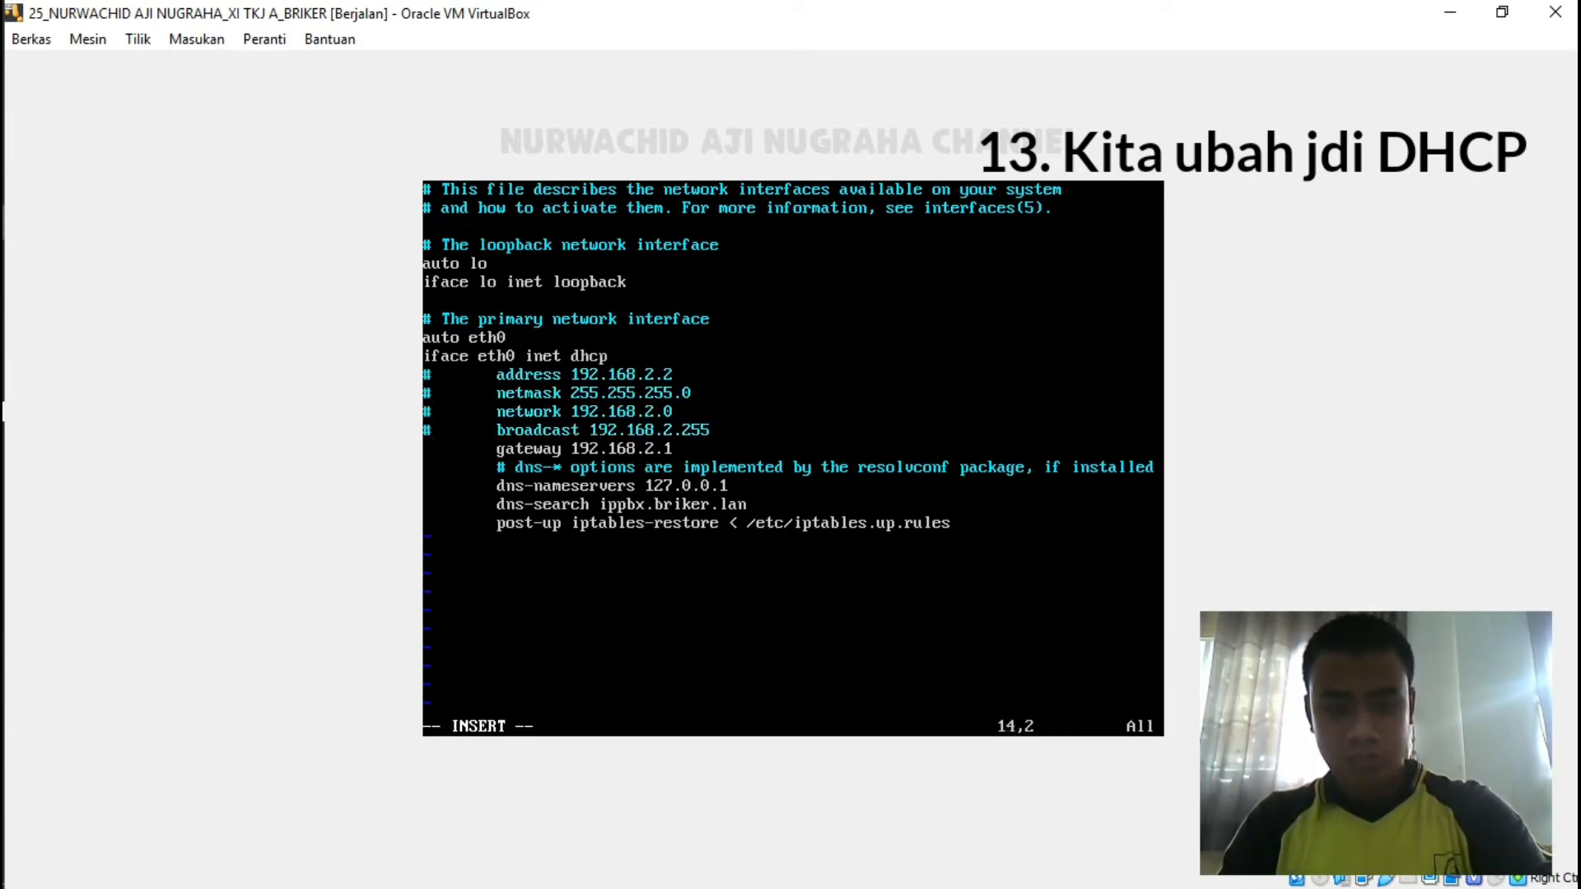
key("Down")
type("#")
key("Down")
key("Down")
type("#")
key("Down")
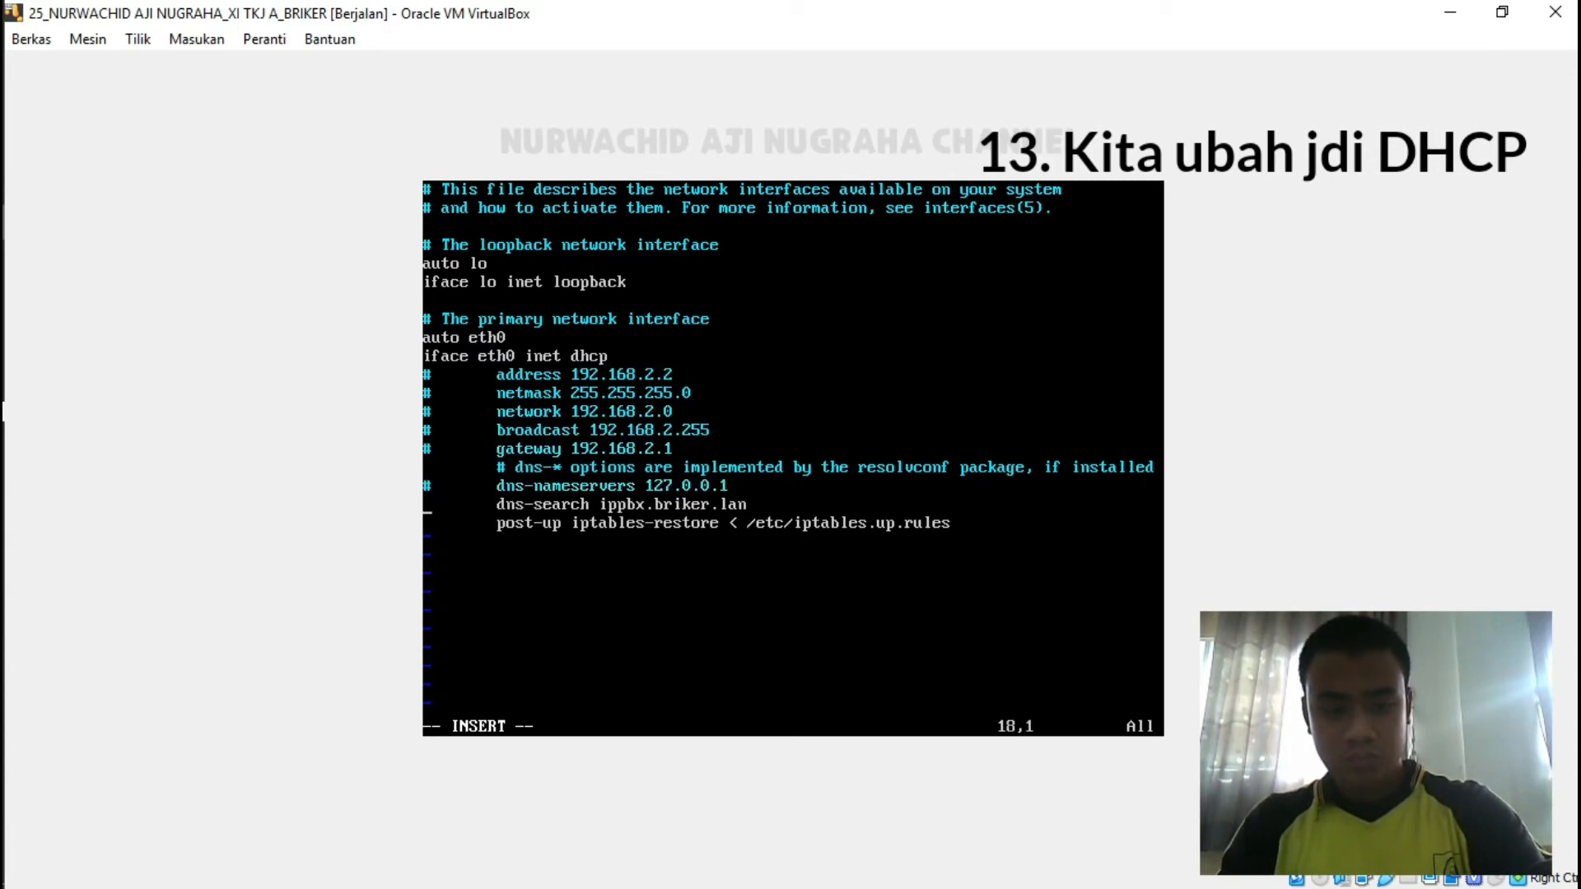
type("#")
key("Down")
type("#")
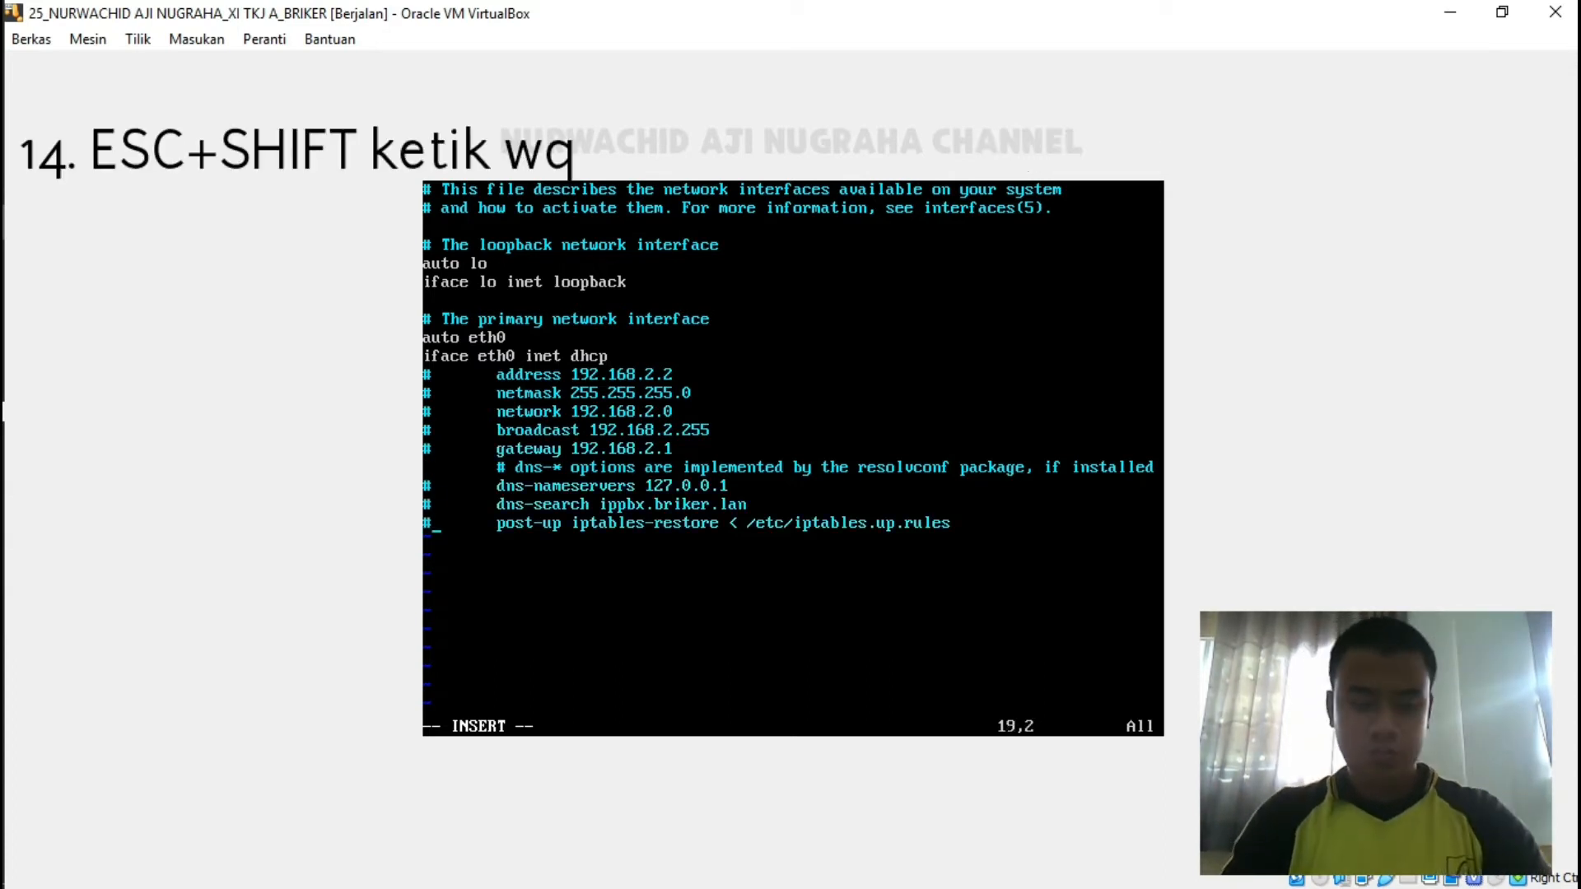
key("Escape")
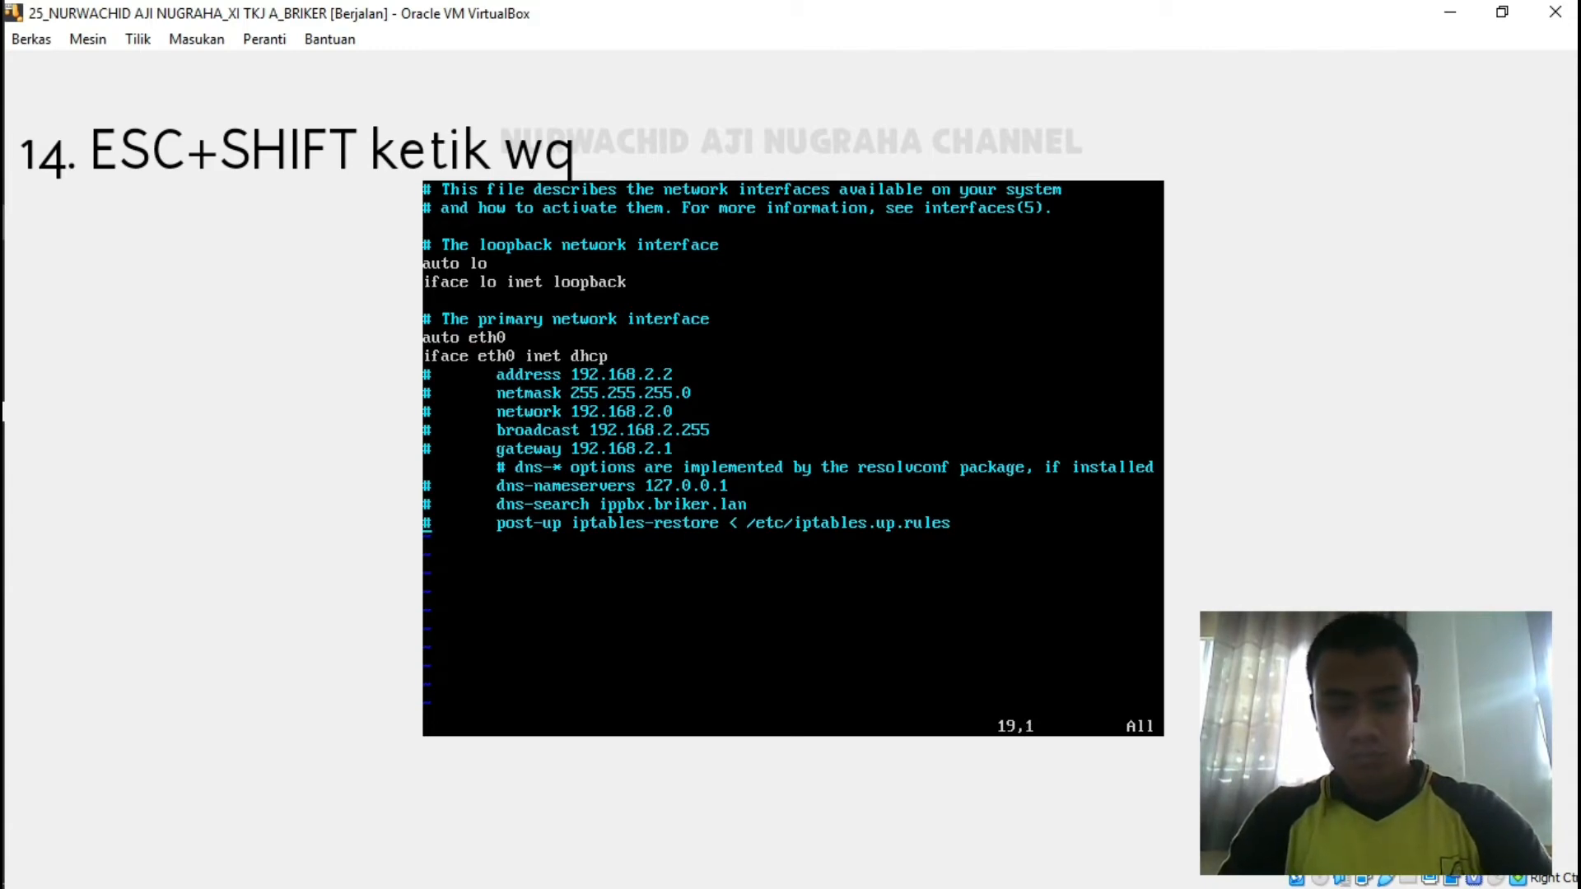
Save the file with :wq and run 'service networking restart'.
type(":wq")
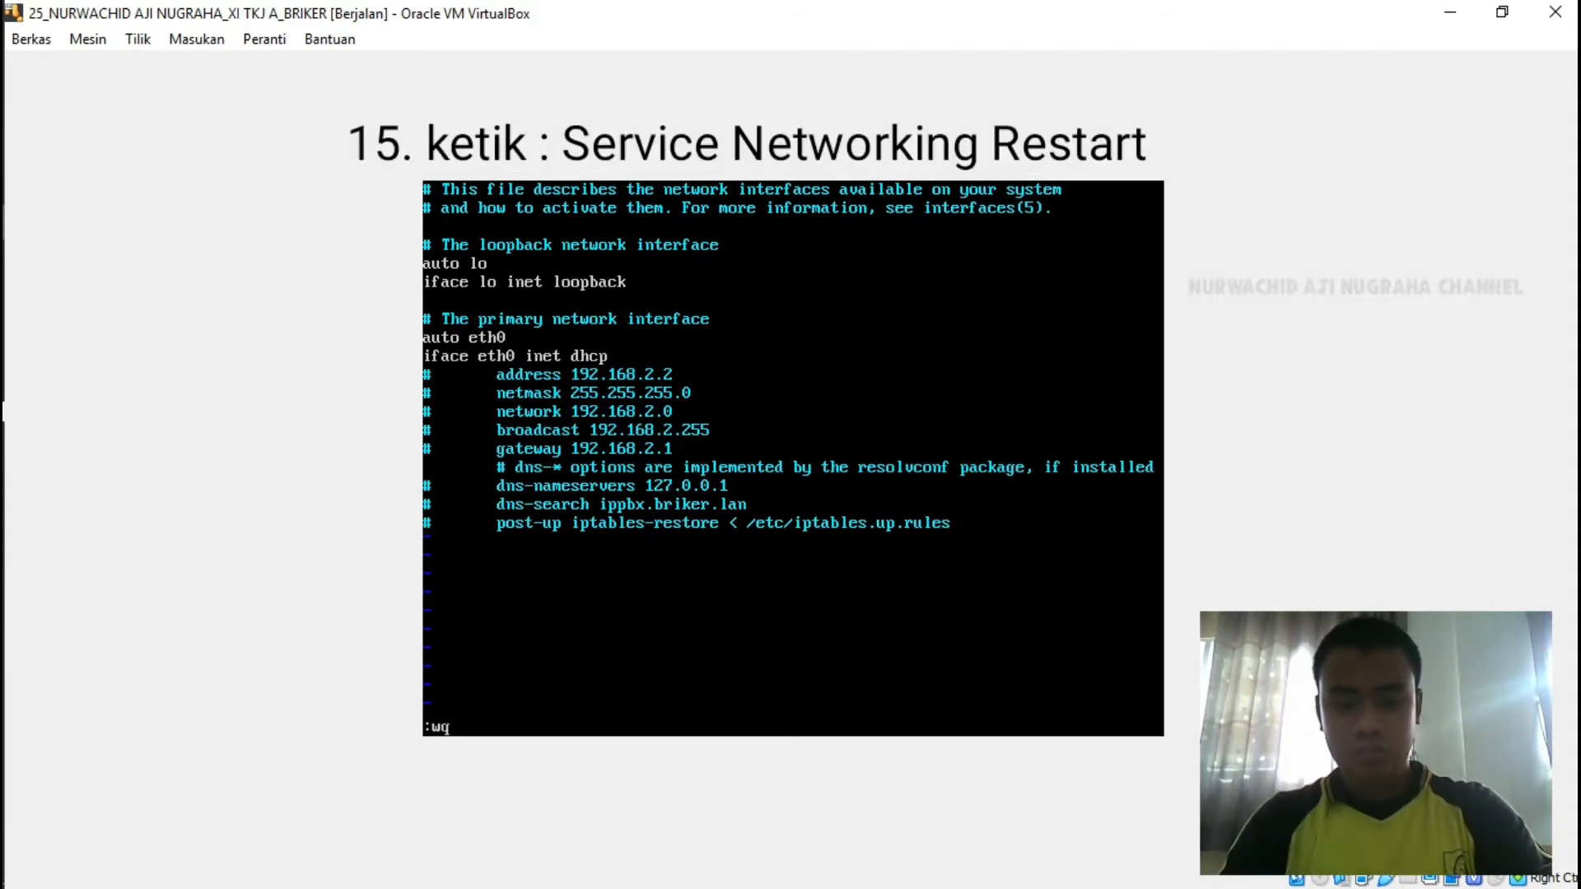
key("Return")
type("service")
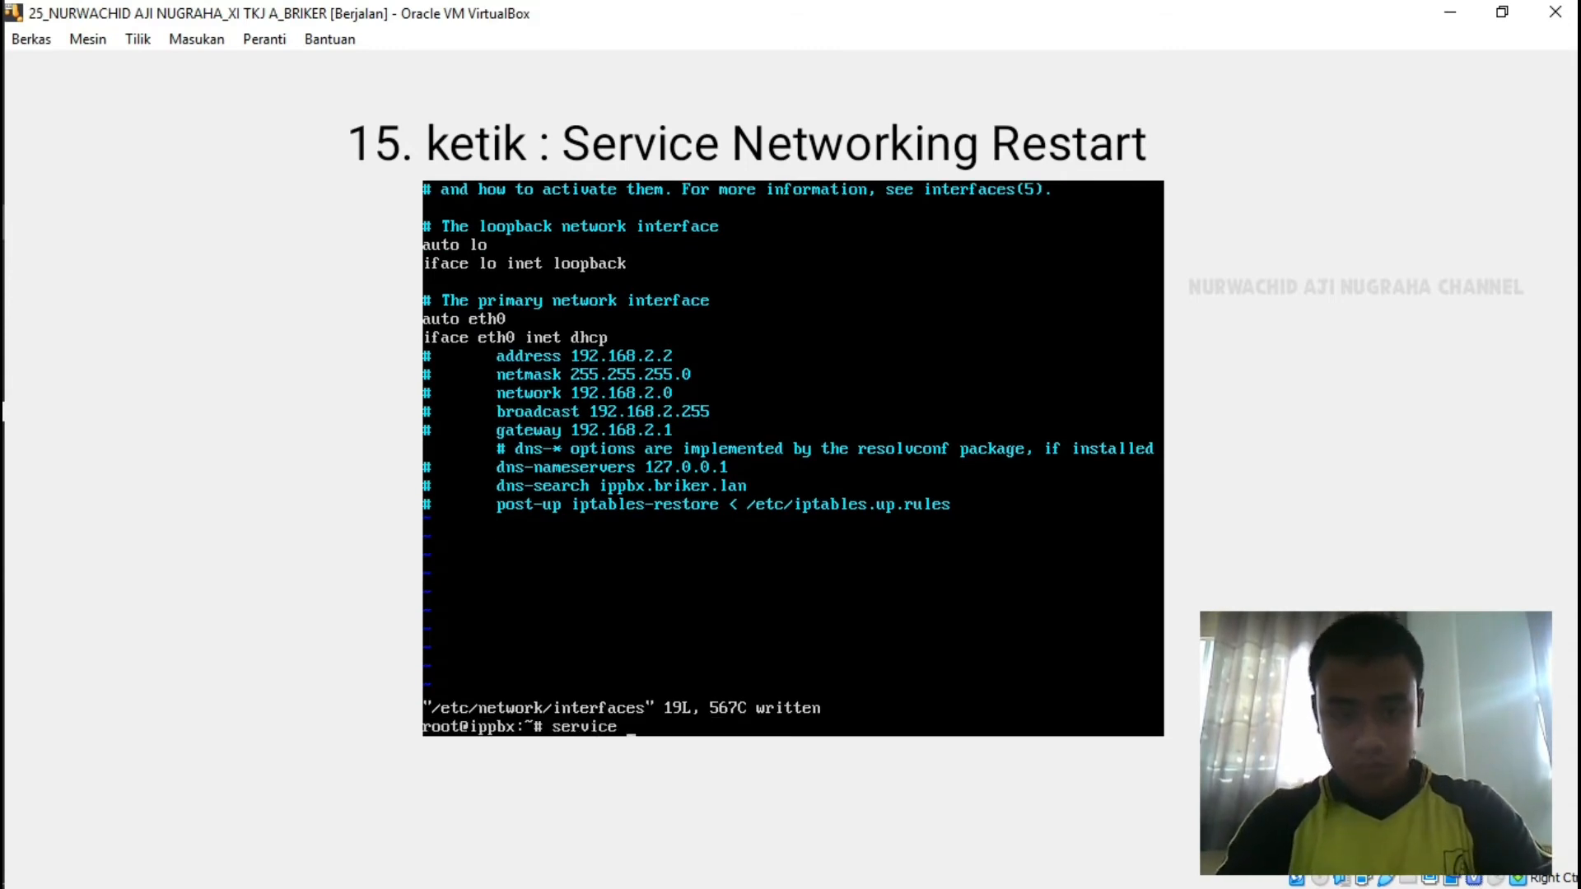
type(" ne")
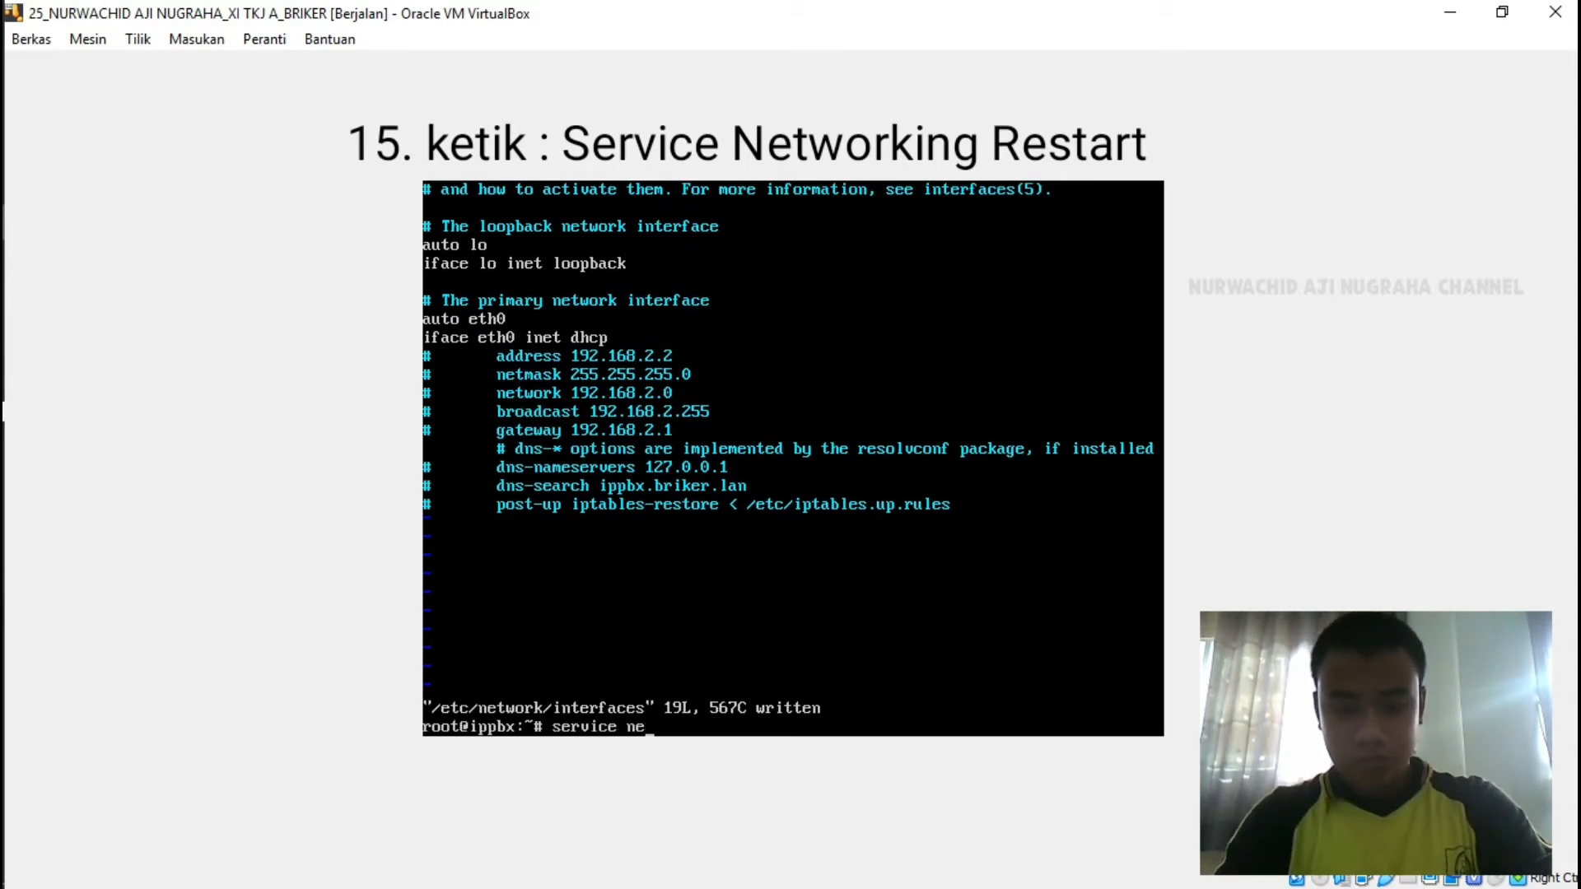
type("tworking")
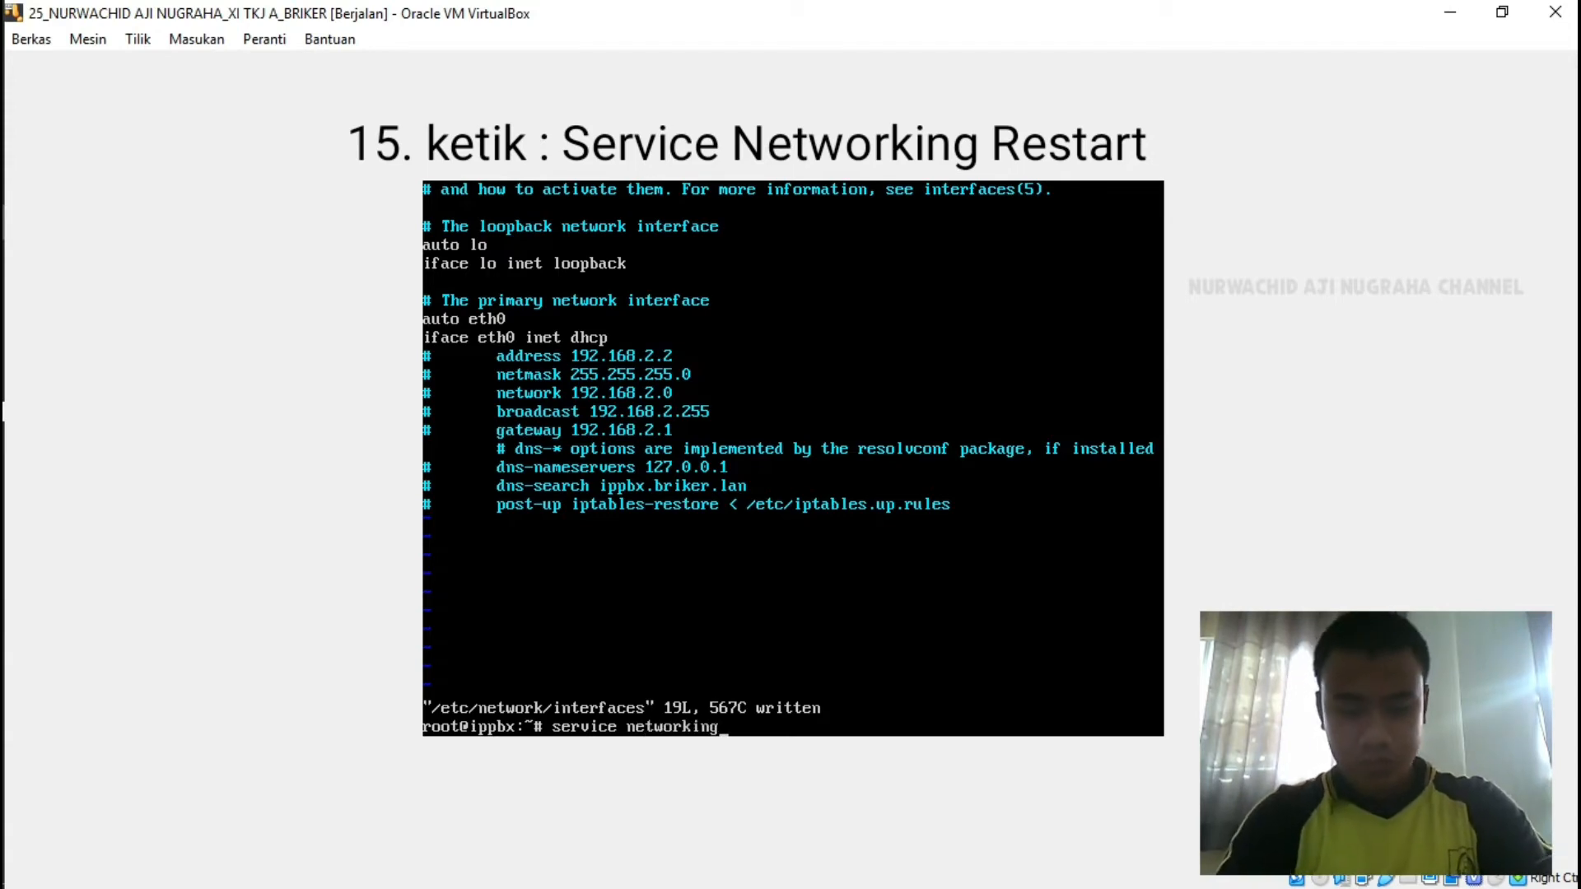
type(" restart")
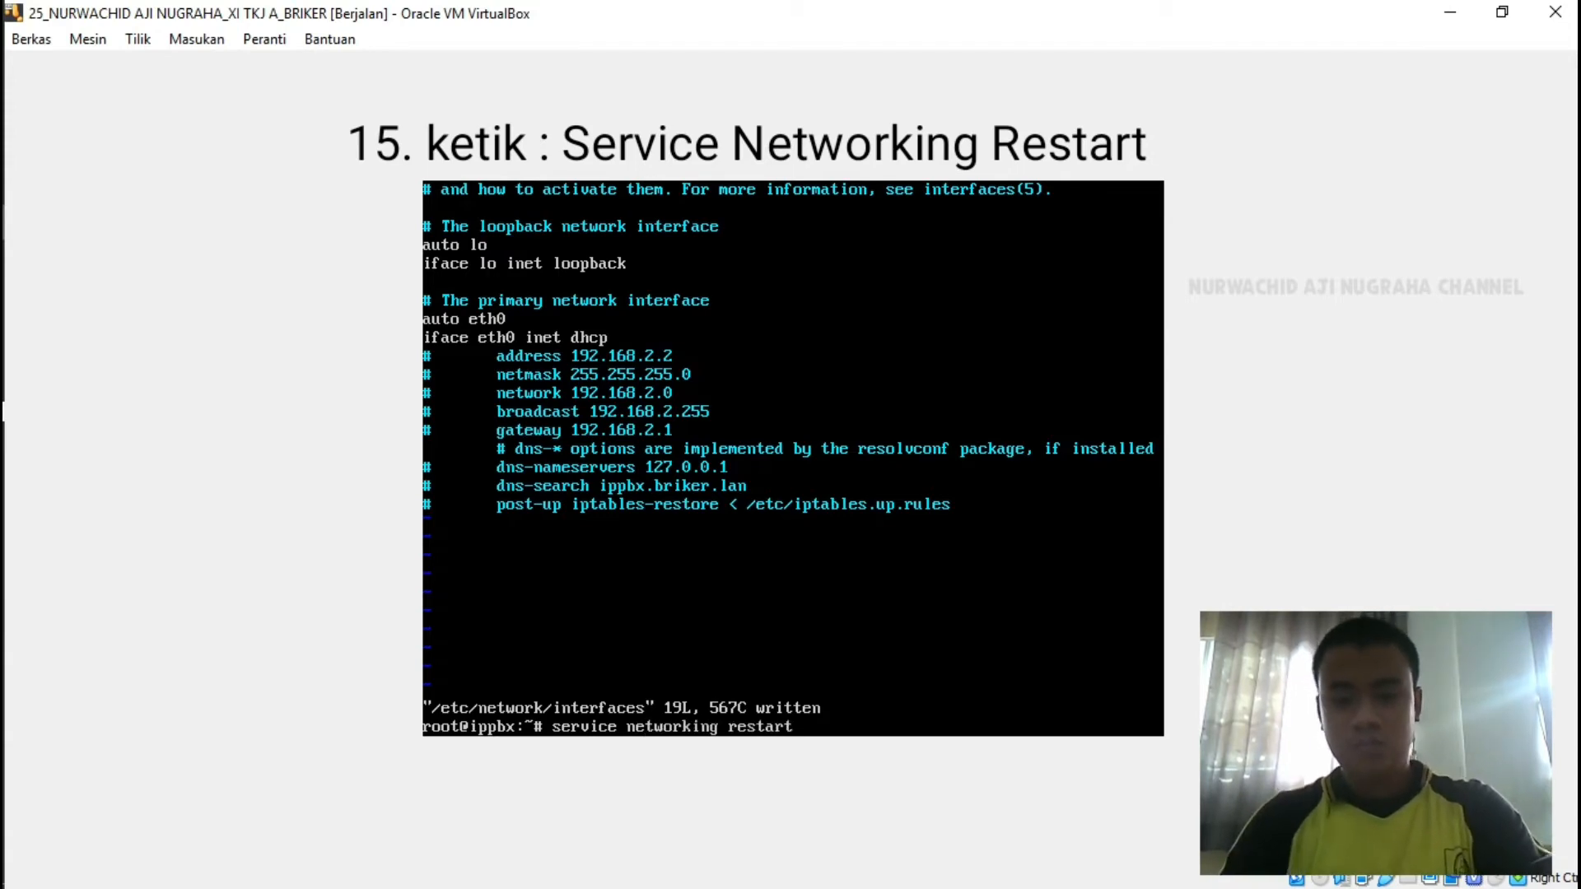
key("Return")
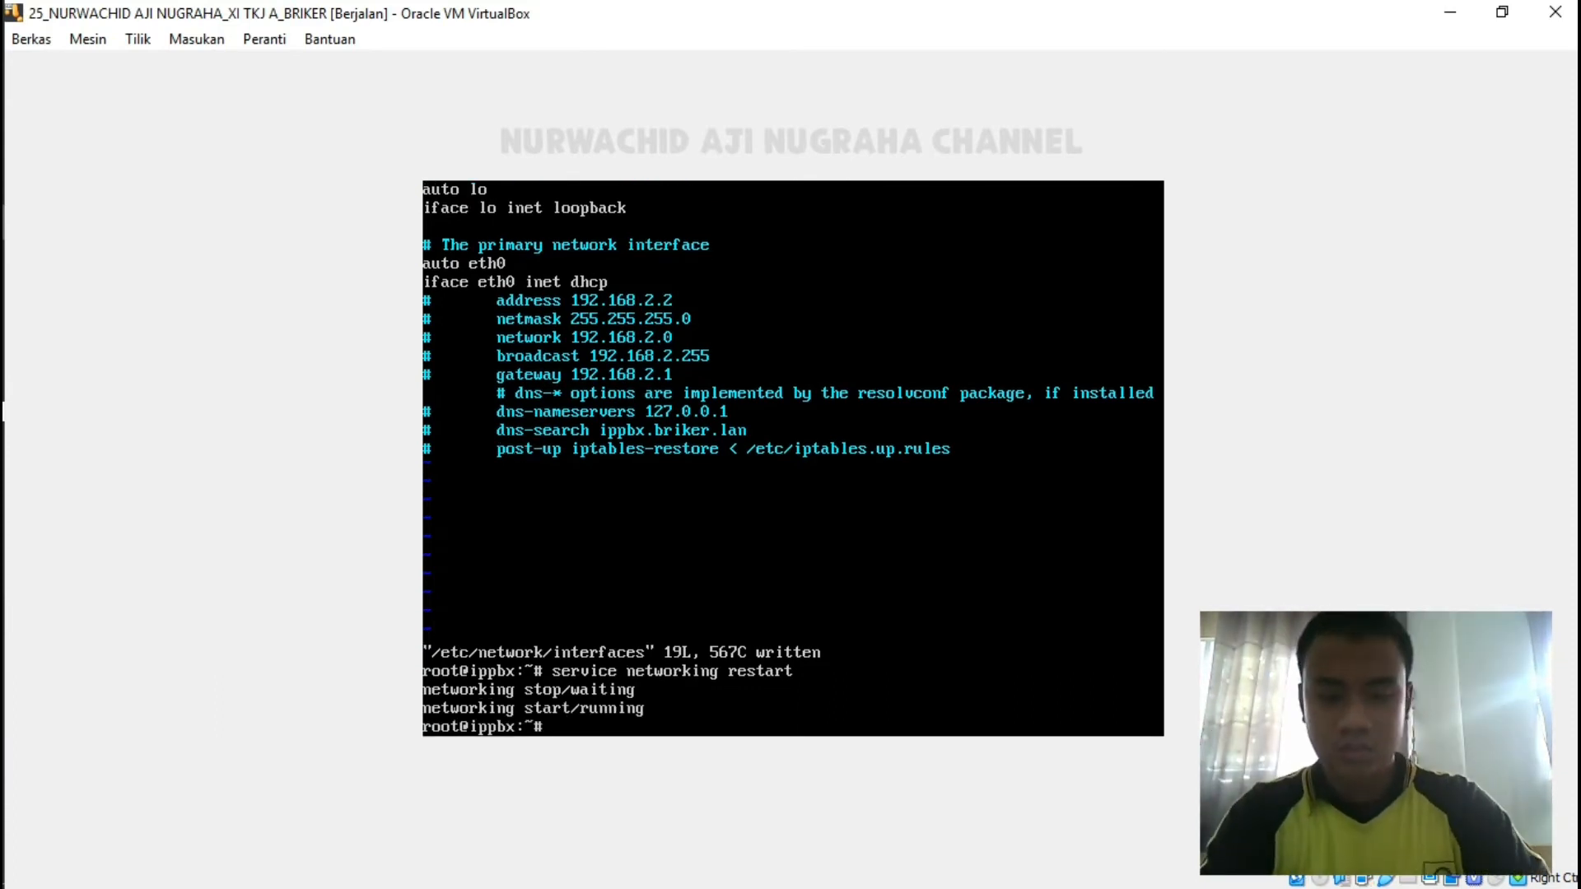
Check with 'ip a' that eth0 has 192.168.43.83, then reboot the VM.
type("ip a")
key("Return")
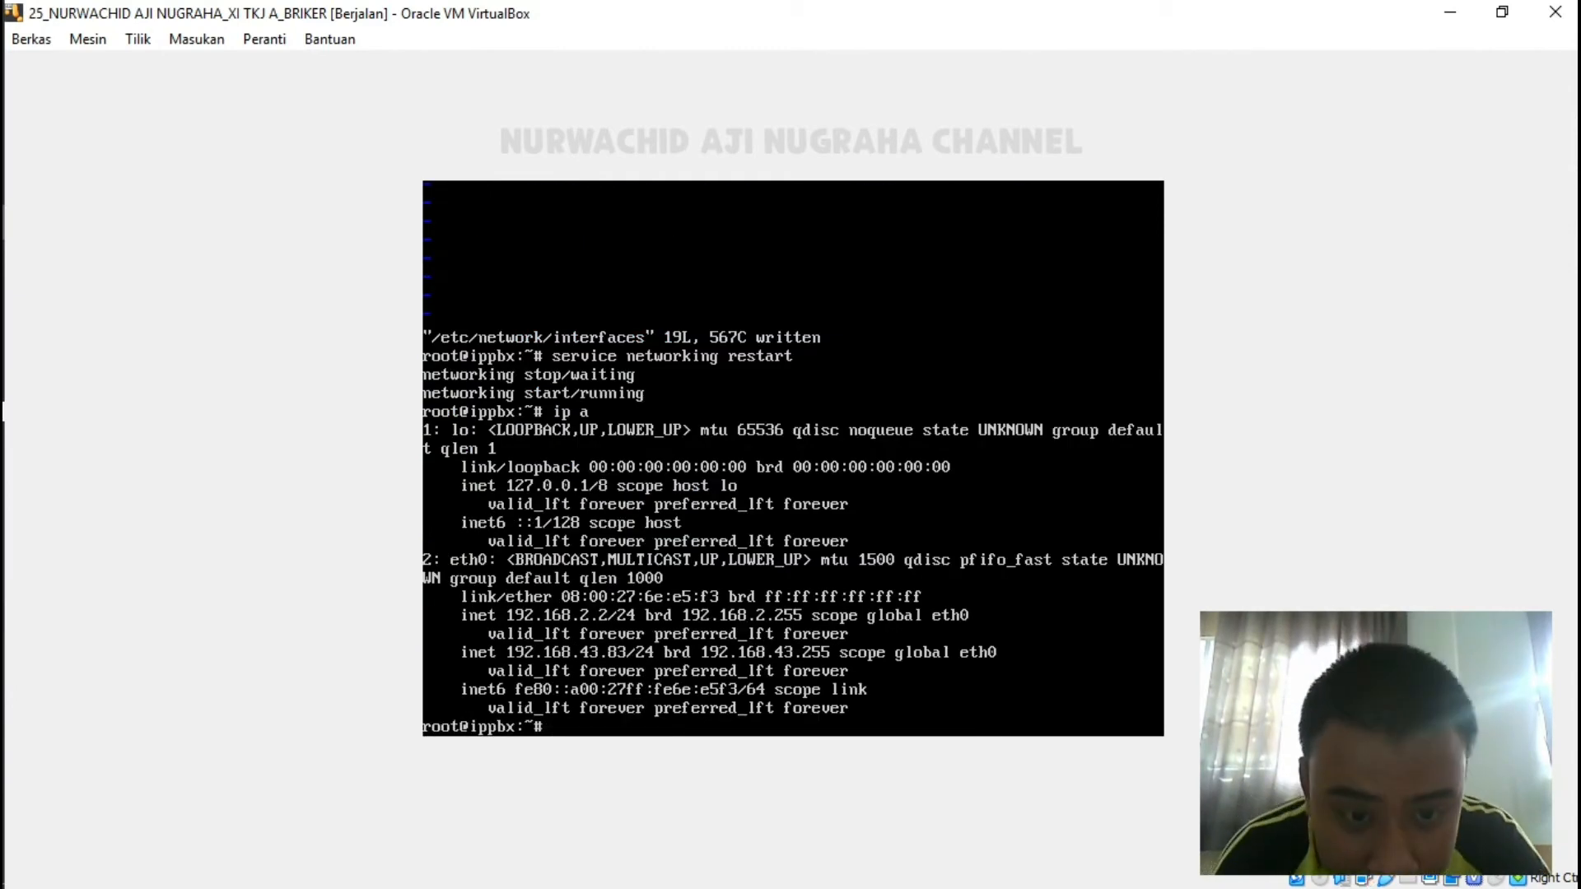
type("reboot")
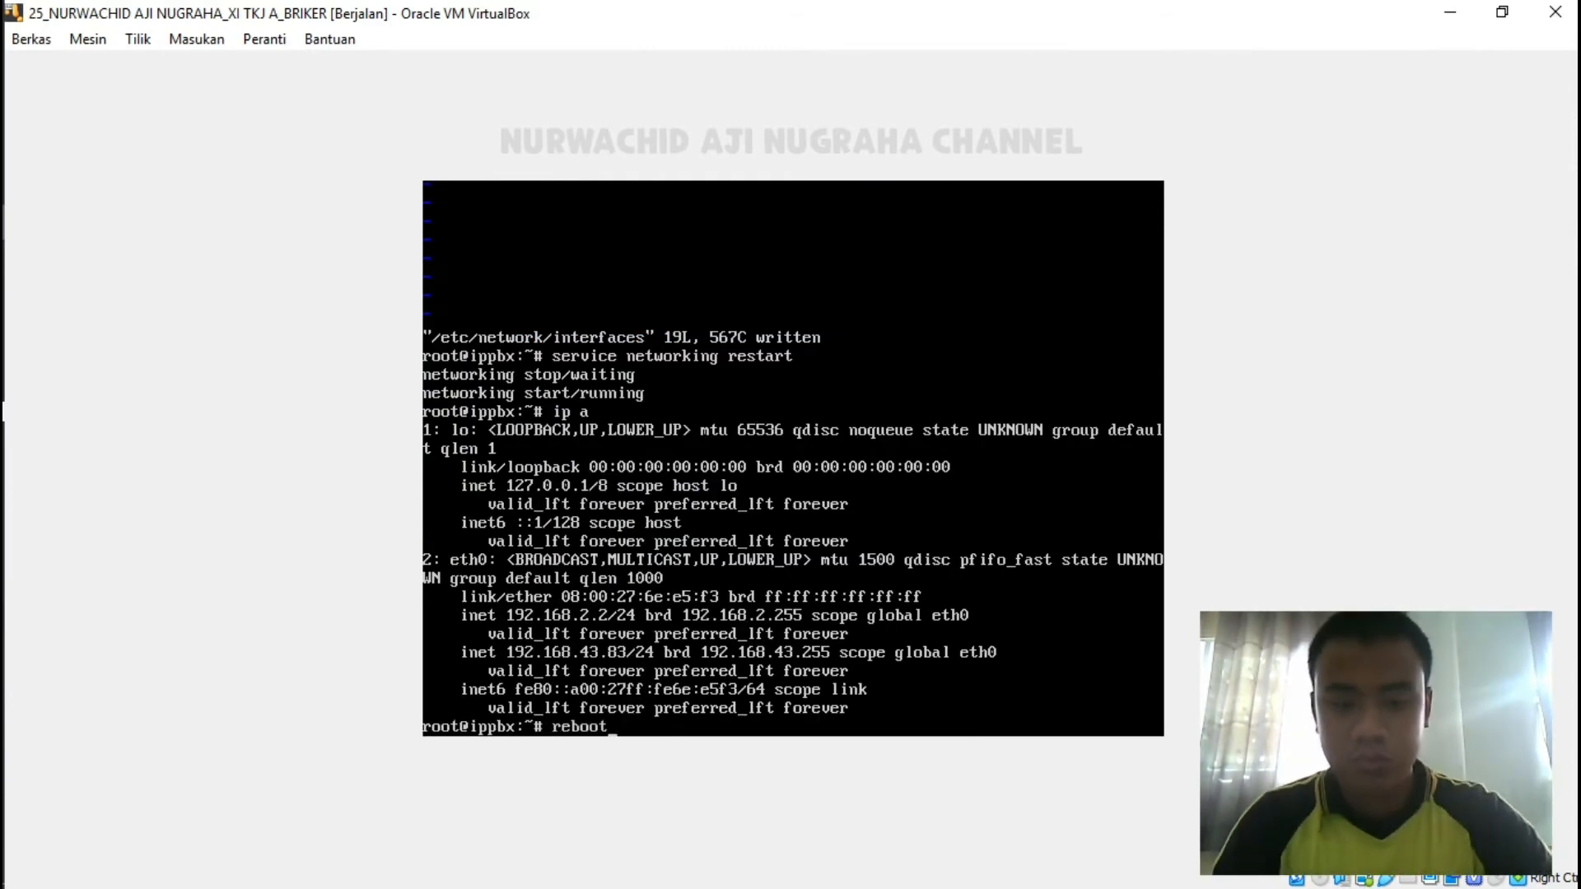
key("Return")
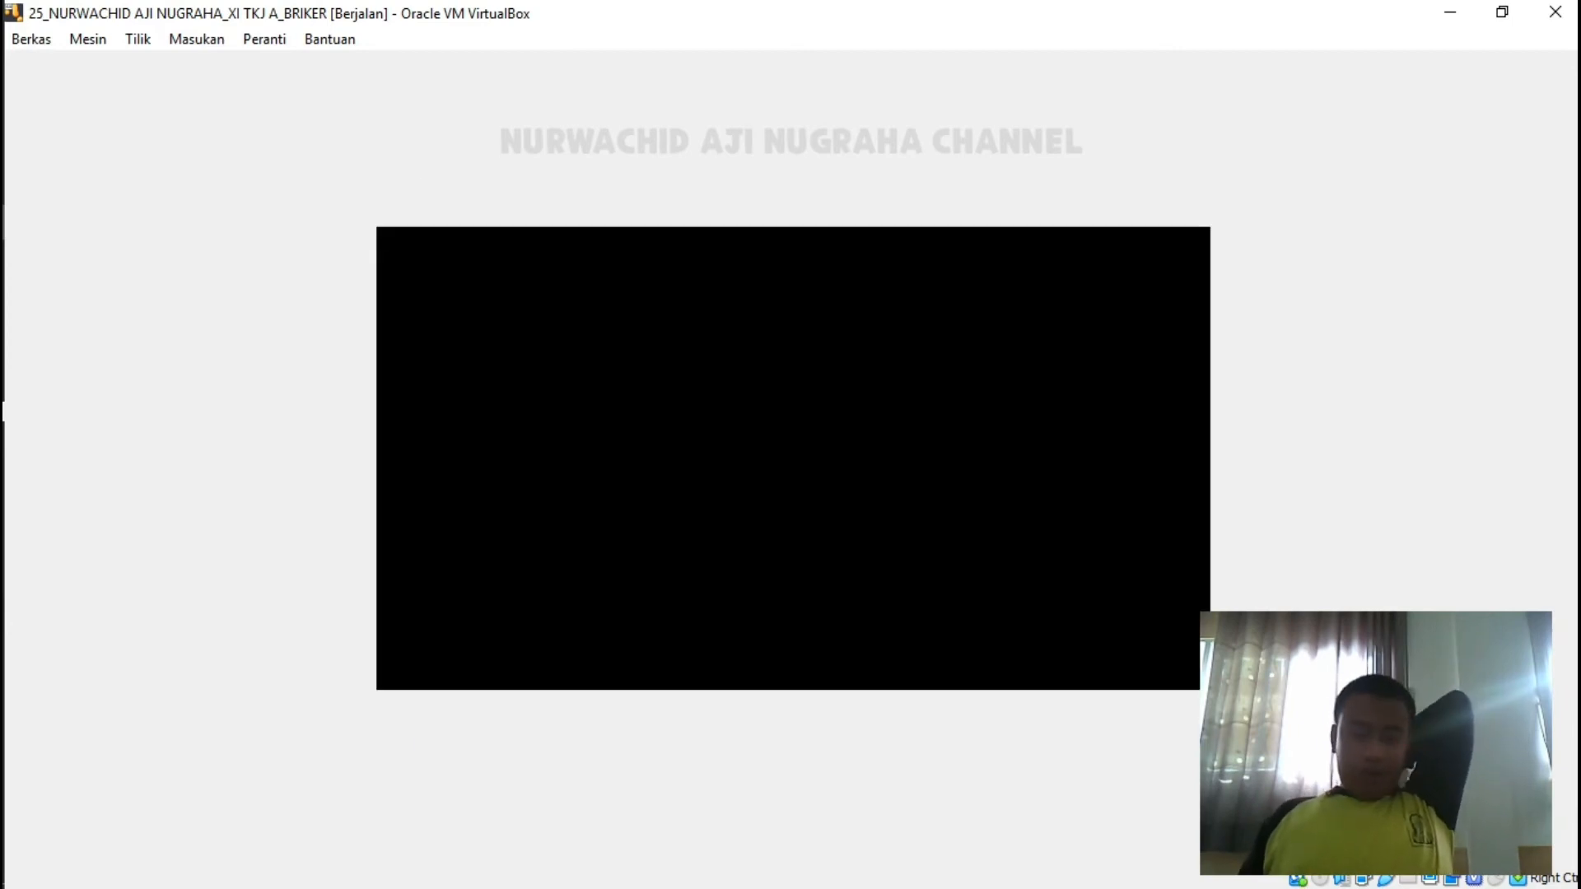
Boot the default GRUB entry immediately and wait for the ippbx login prompt.
key("Return")
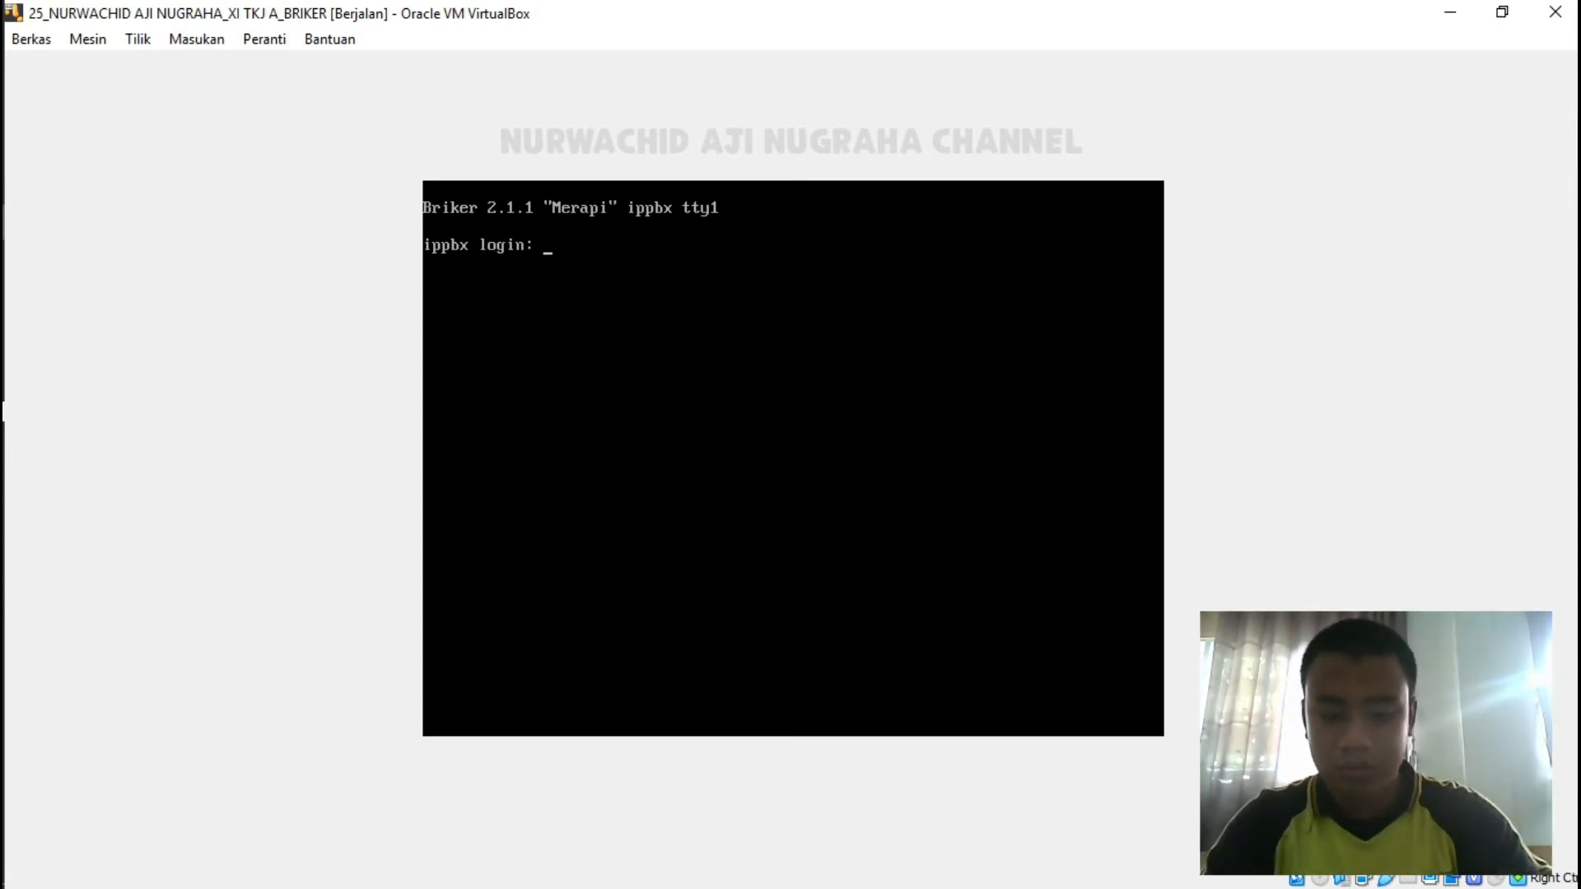
Log in to the Briker VM console as root.
type("root")
key("Return")
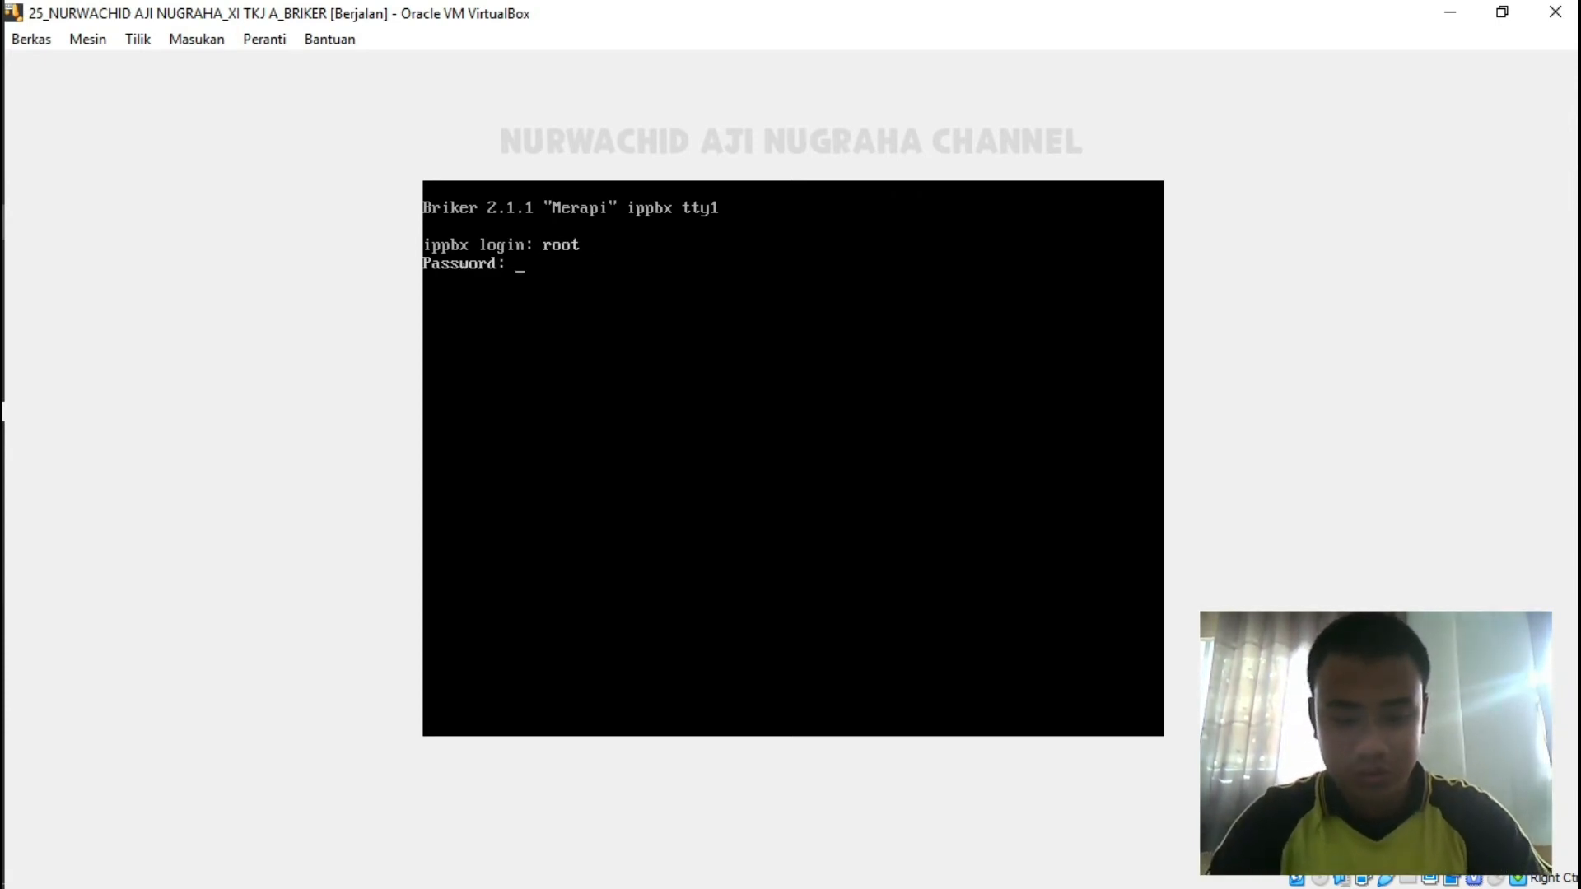
key("Return")
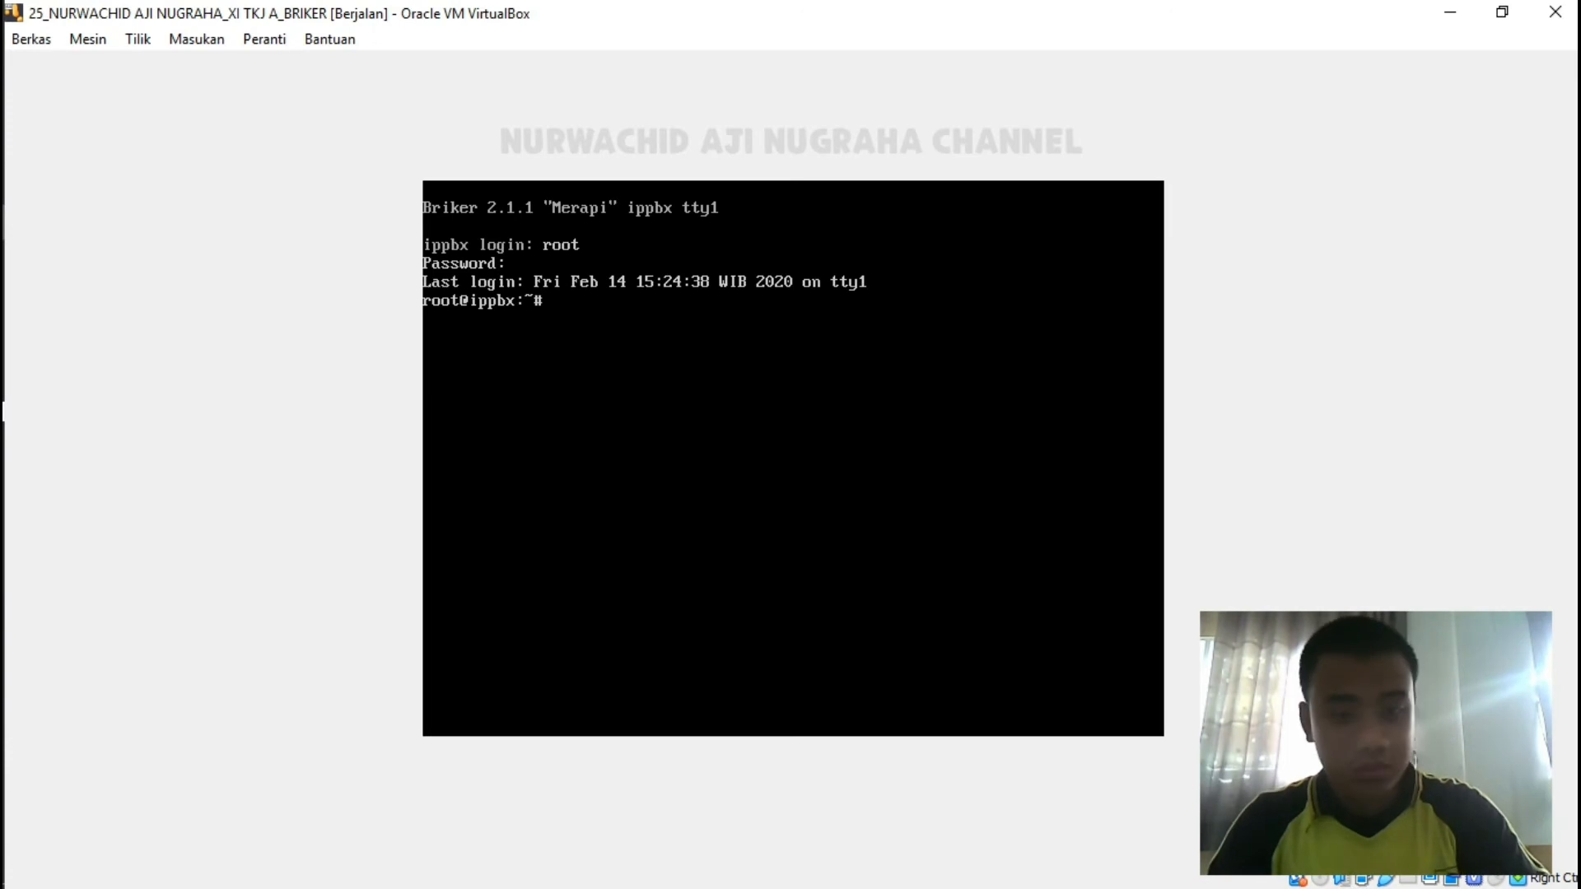
Run ip a to confirm eth0 is at 192.168.43.83/24, then minimize the console.
type("u")
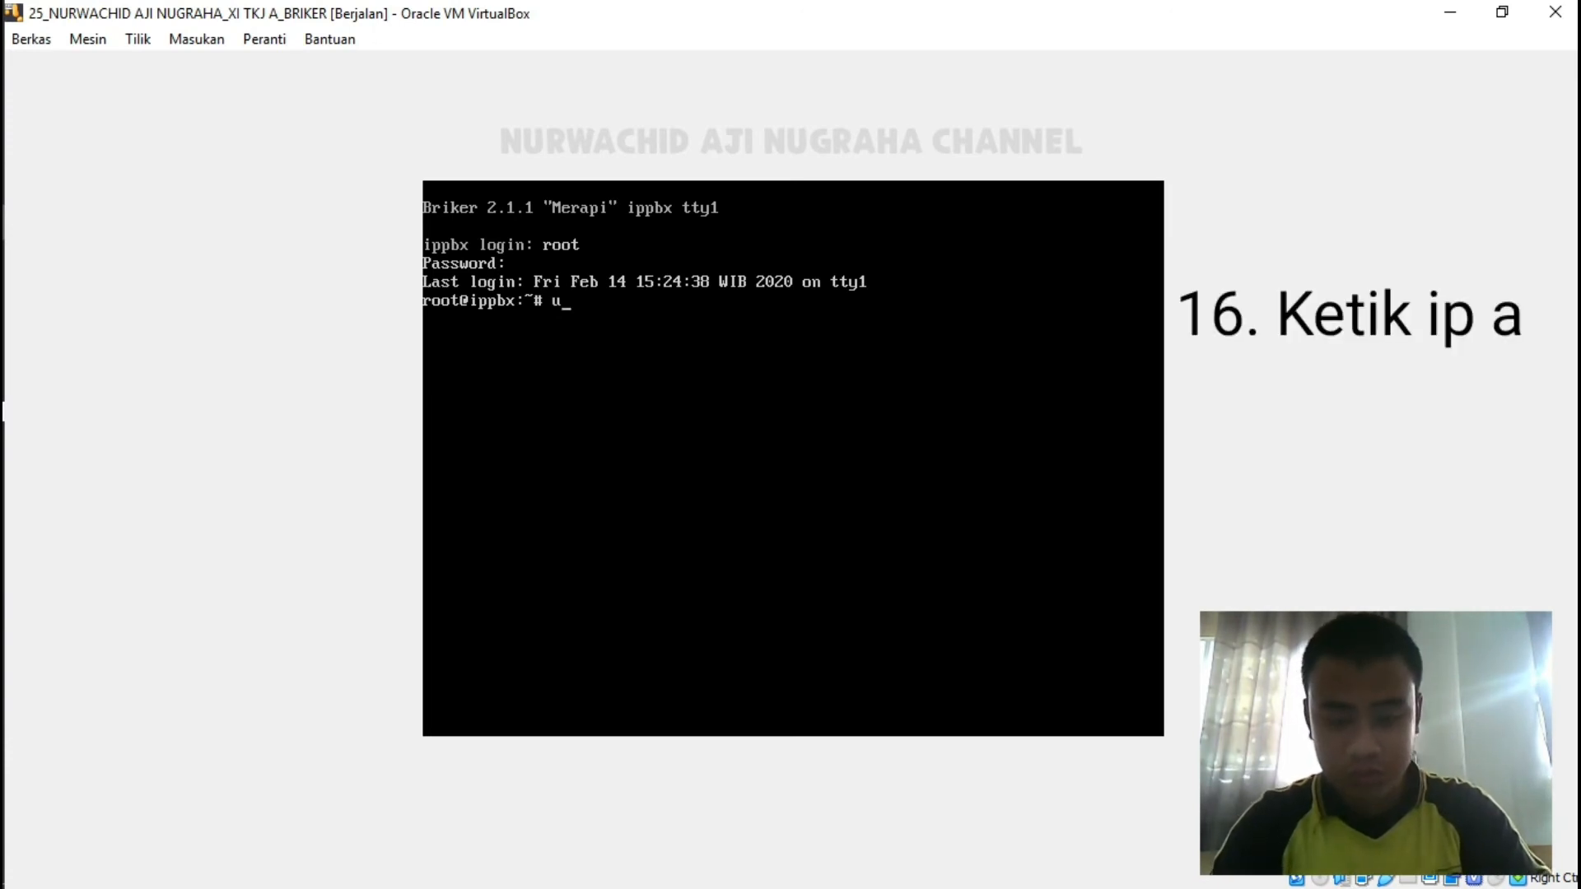
key("BackSpace")
type("ip a")
key("Return")
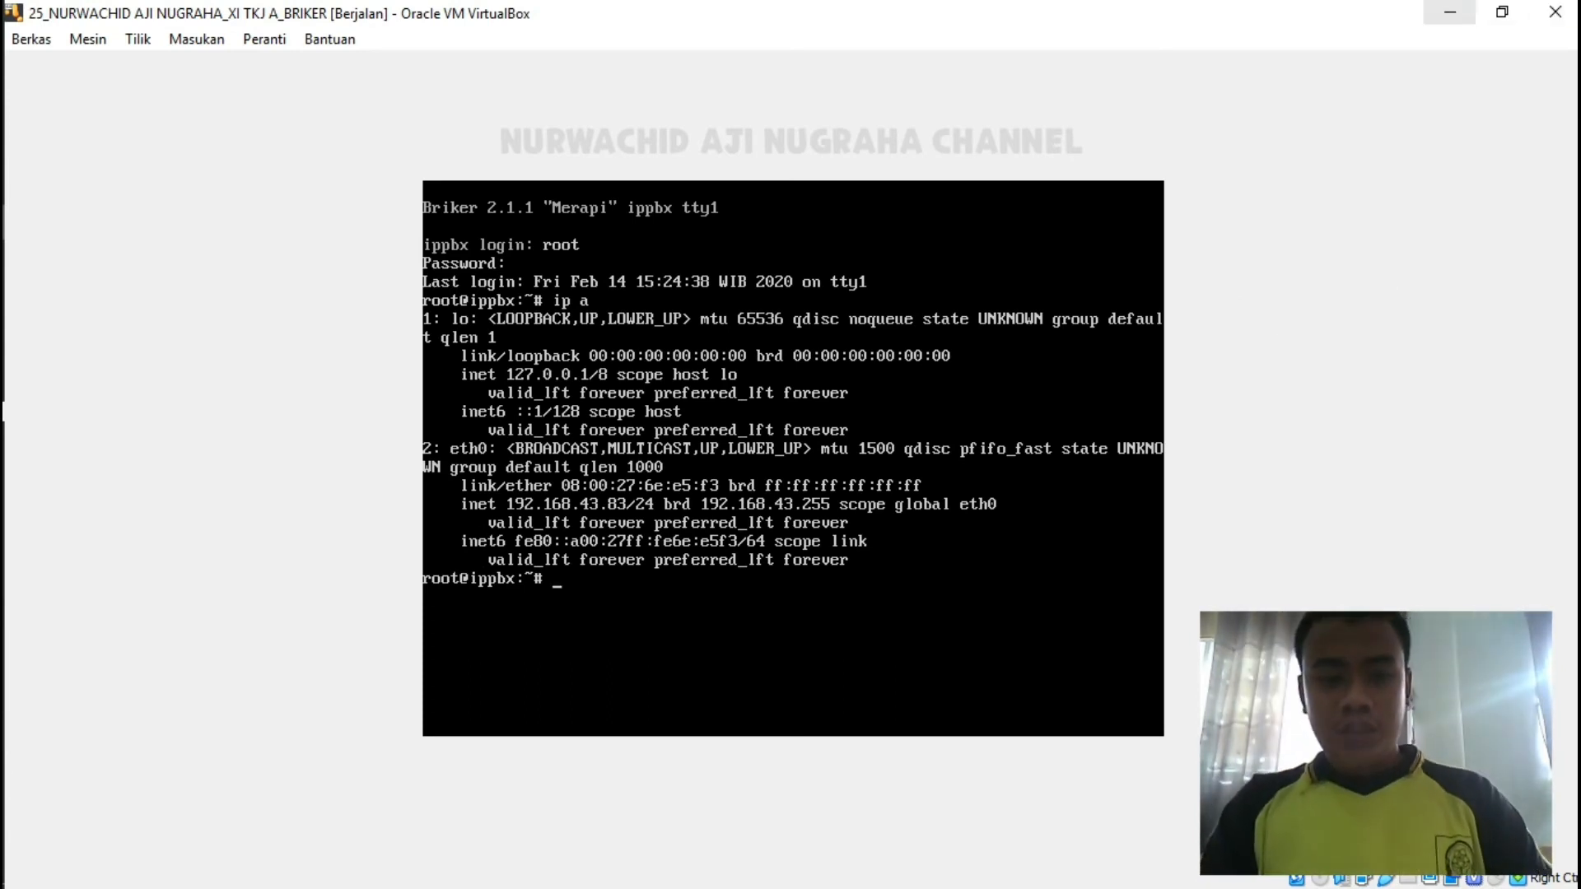
left_click(1448, 12)
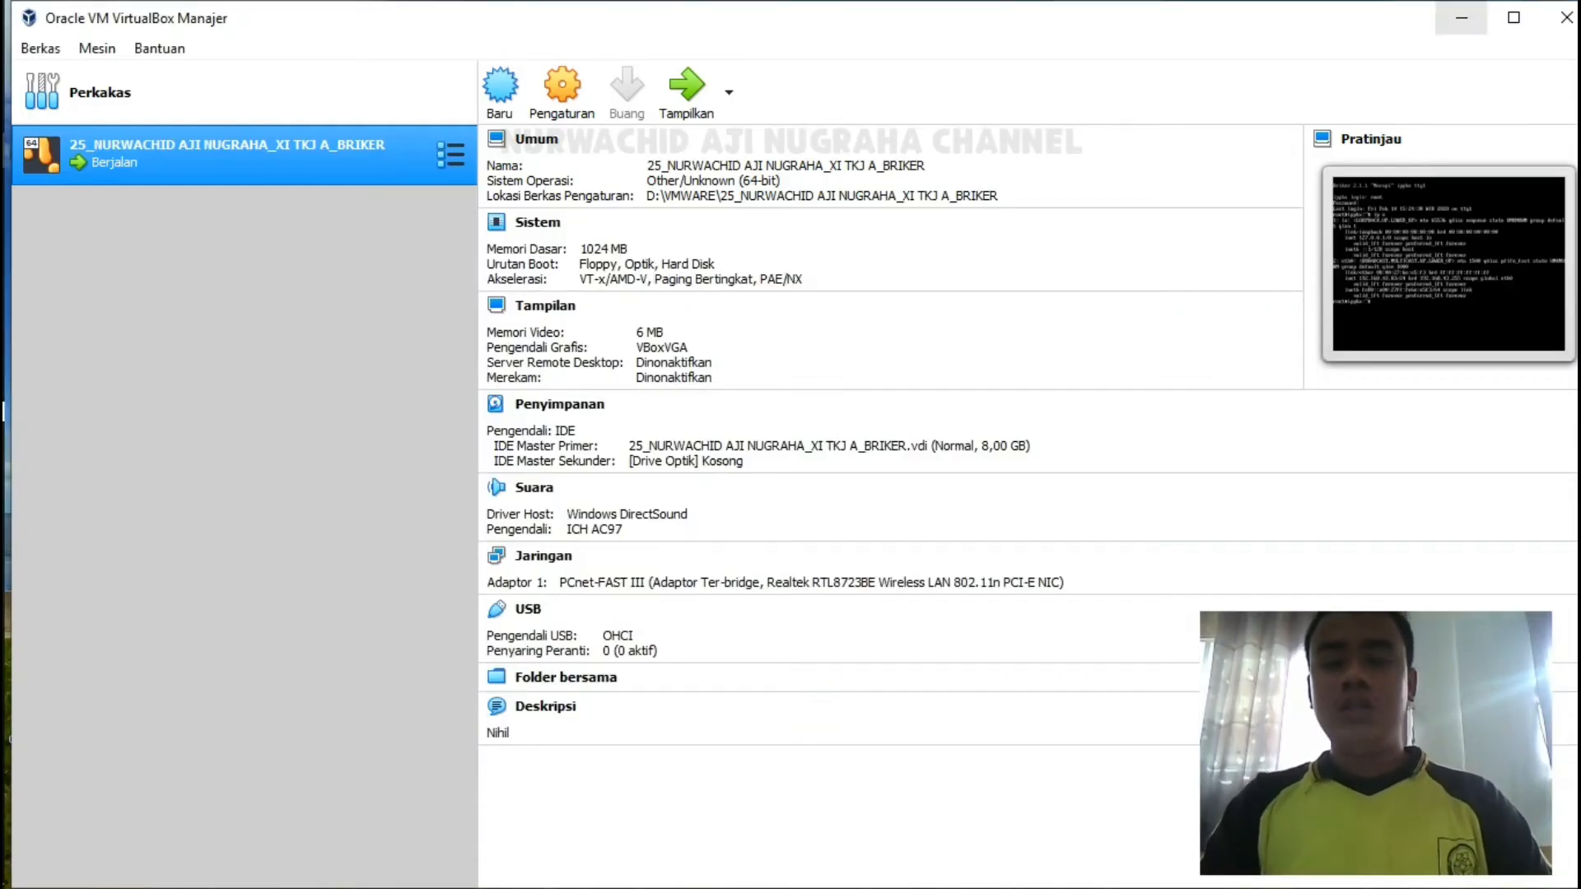
Bring up the VM console, minimize VirtualBox Manager, and launch Google Chrome.
left_click(685, 86)
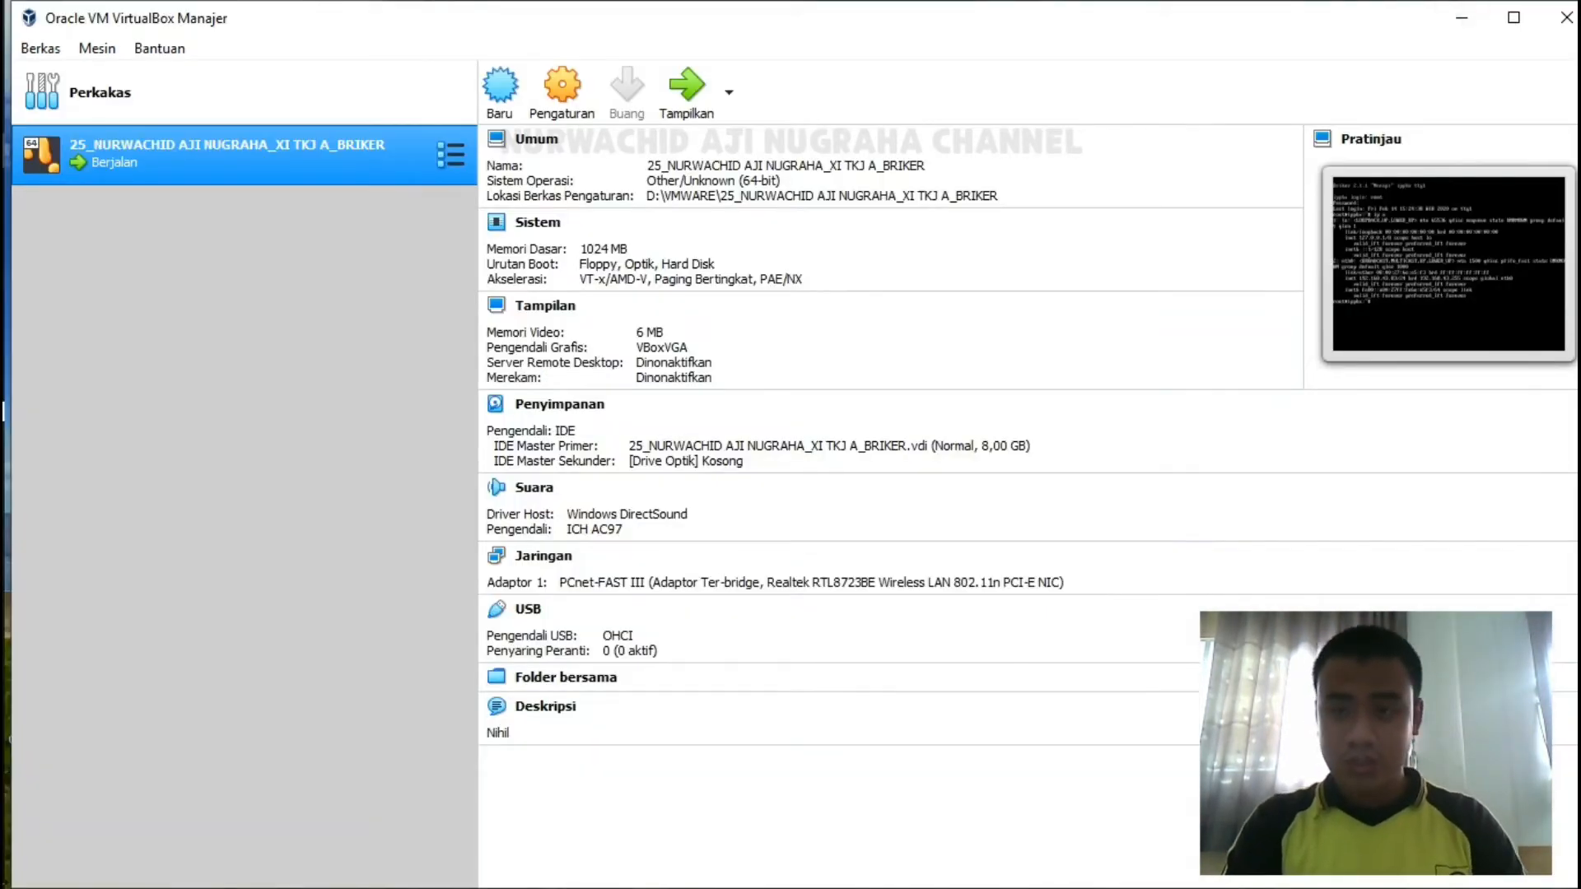
left_click(1460, 17)
double_click(565, 41)
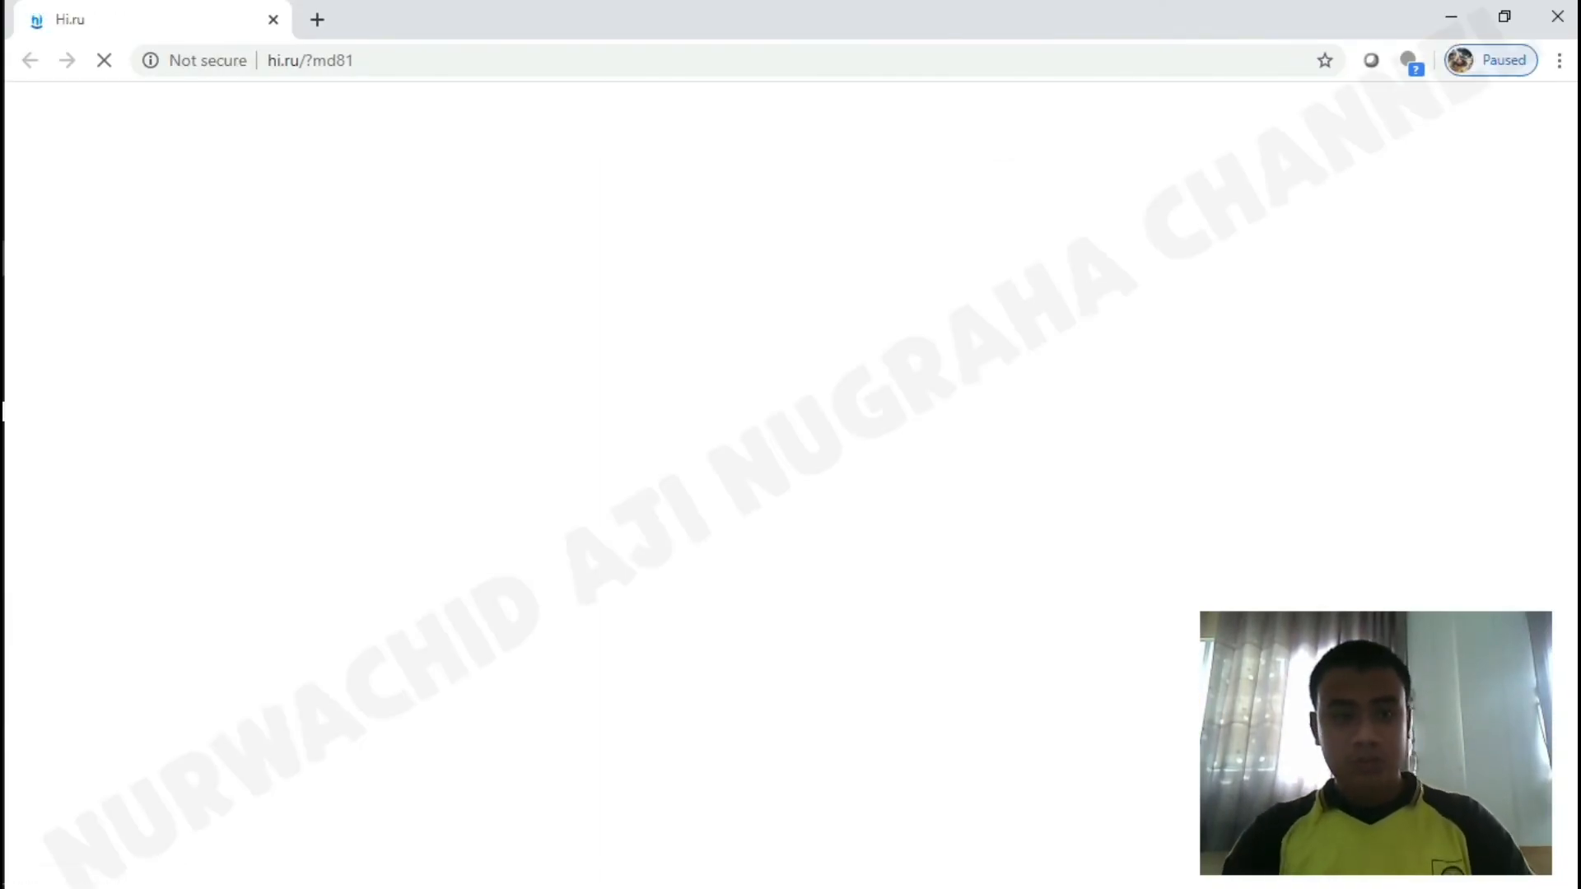
Replace the Hi.ru tab with a new tab and load 192.168.43.83, expanding the privacy warning.
left_click(317, 19)
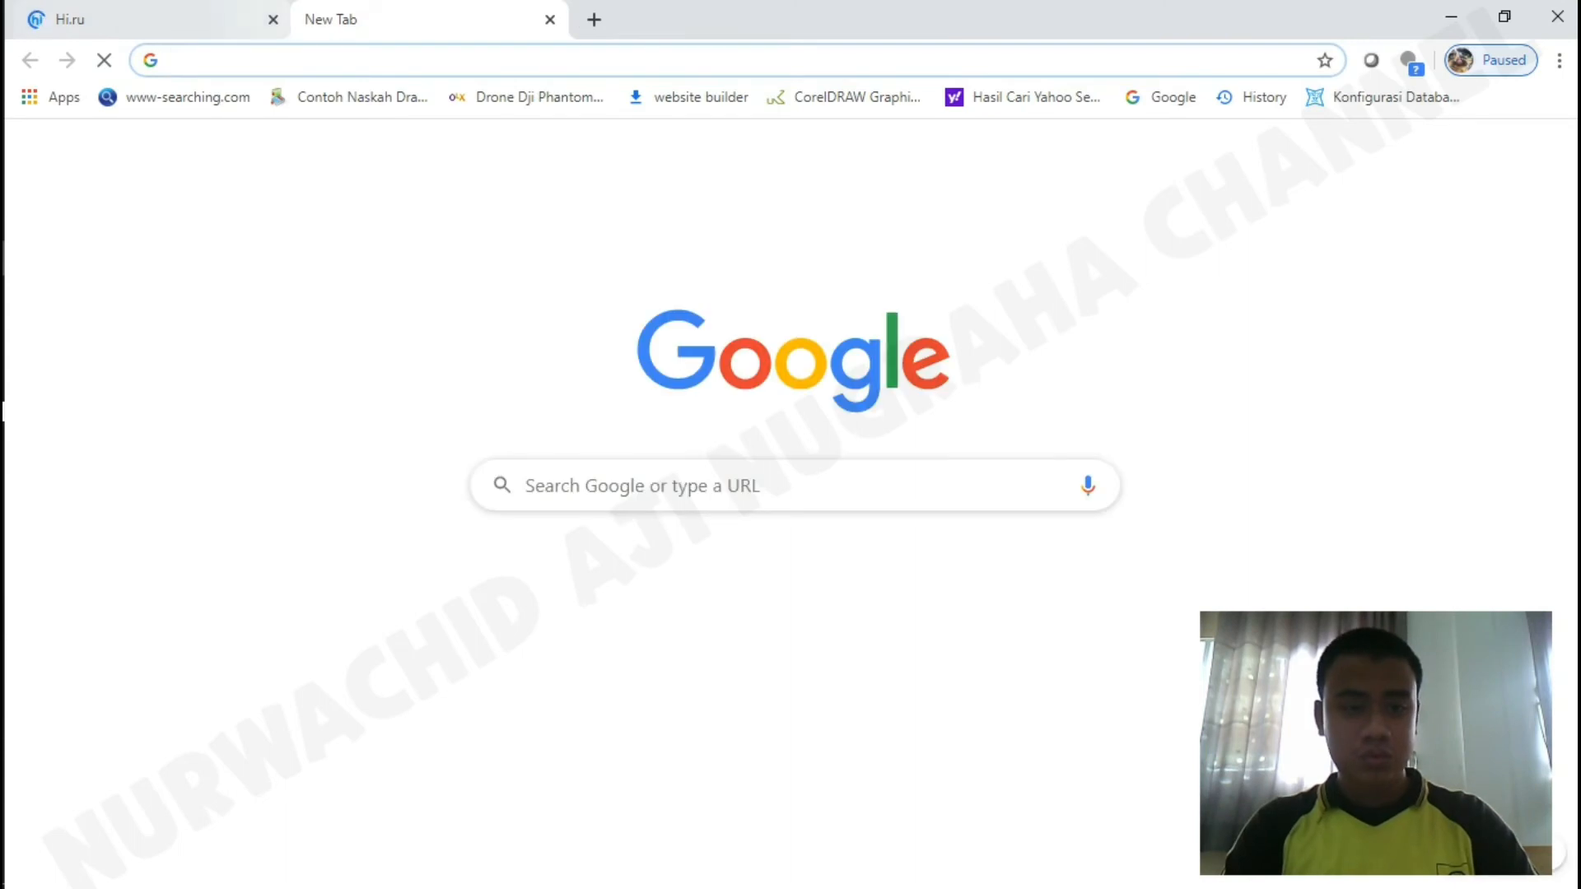
left_click(273, 19)
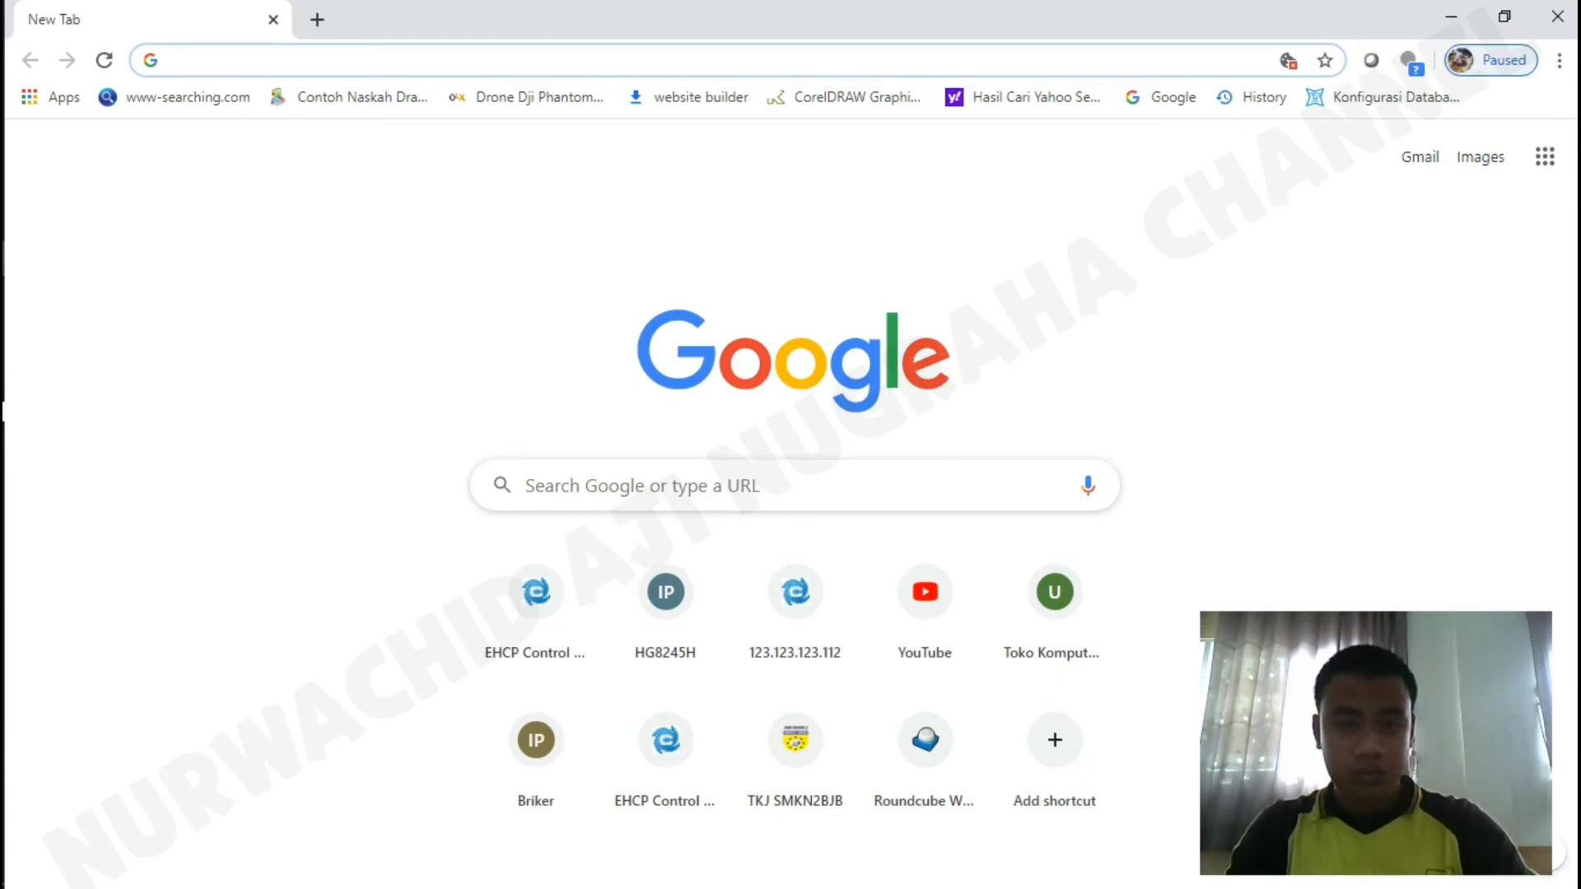
type("i")
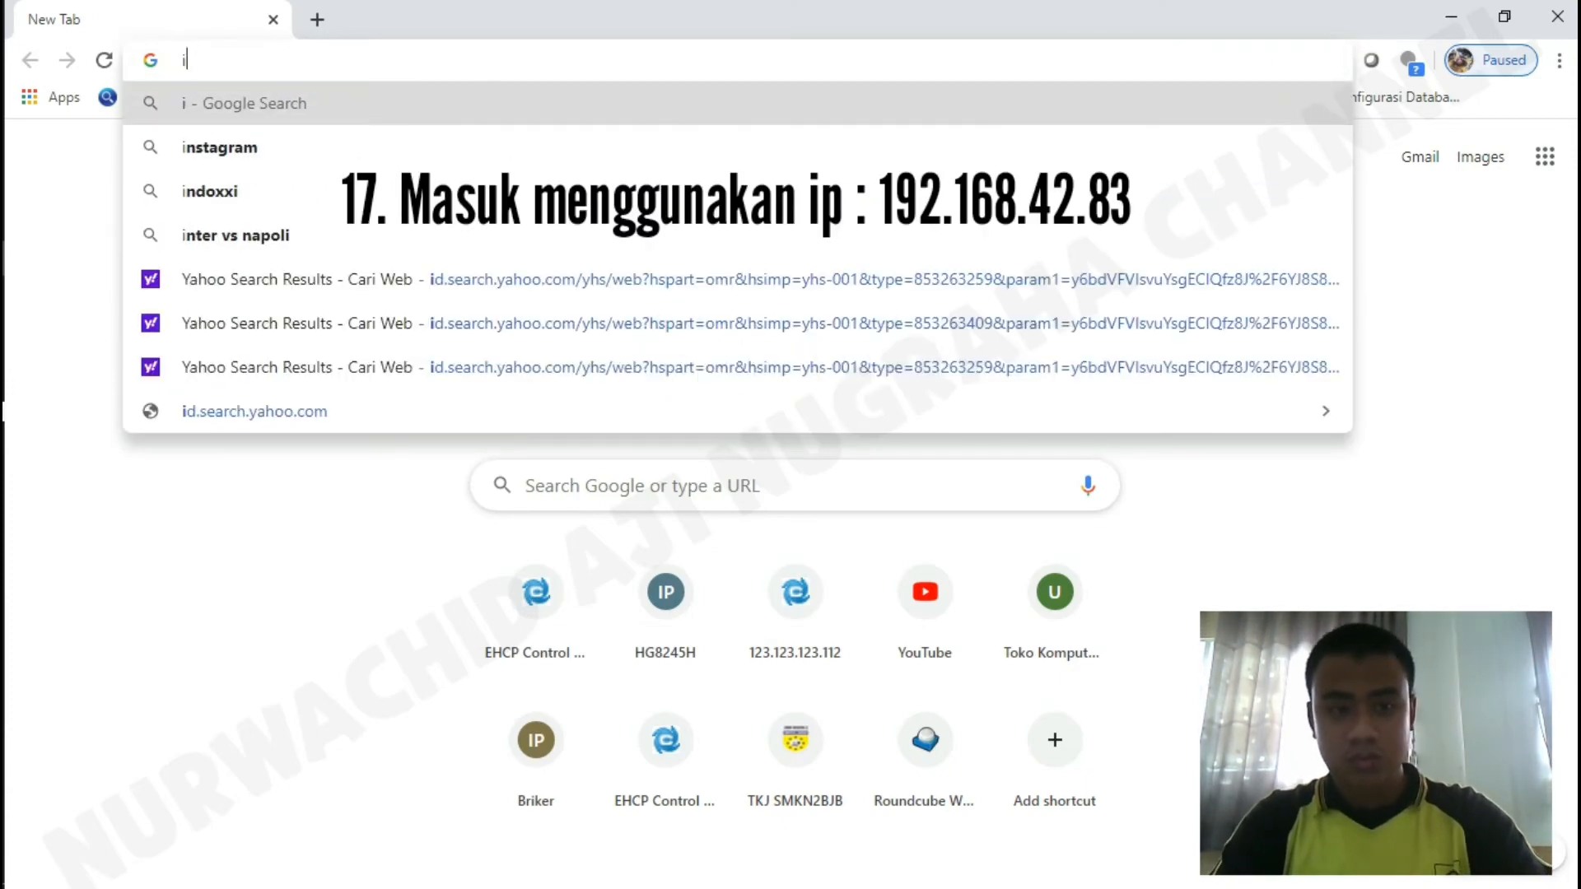
key("BackSpace")
type("192.168")
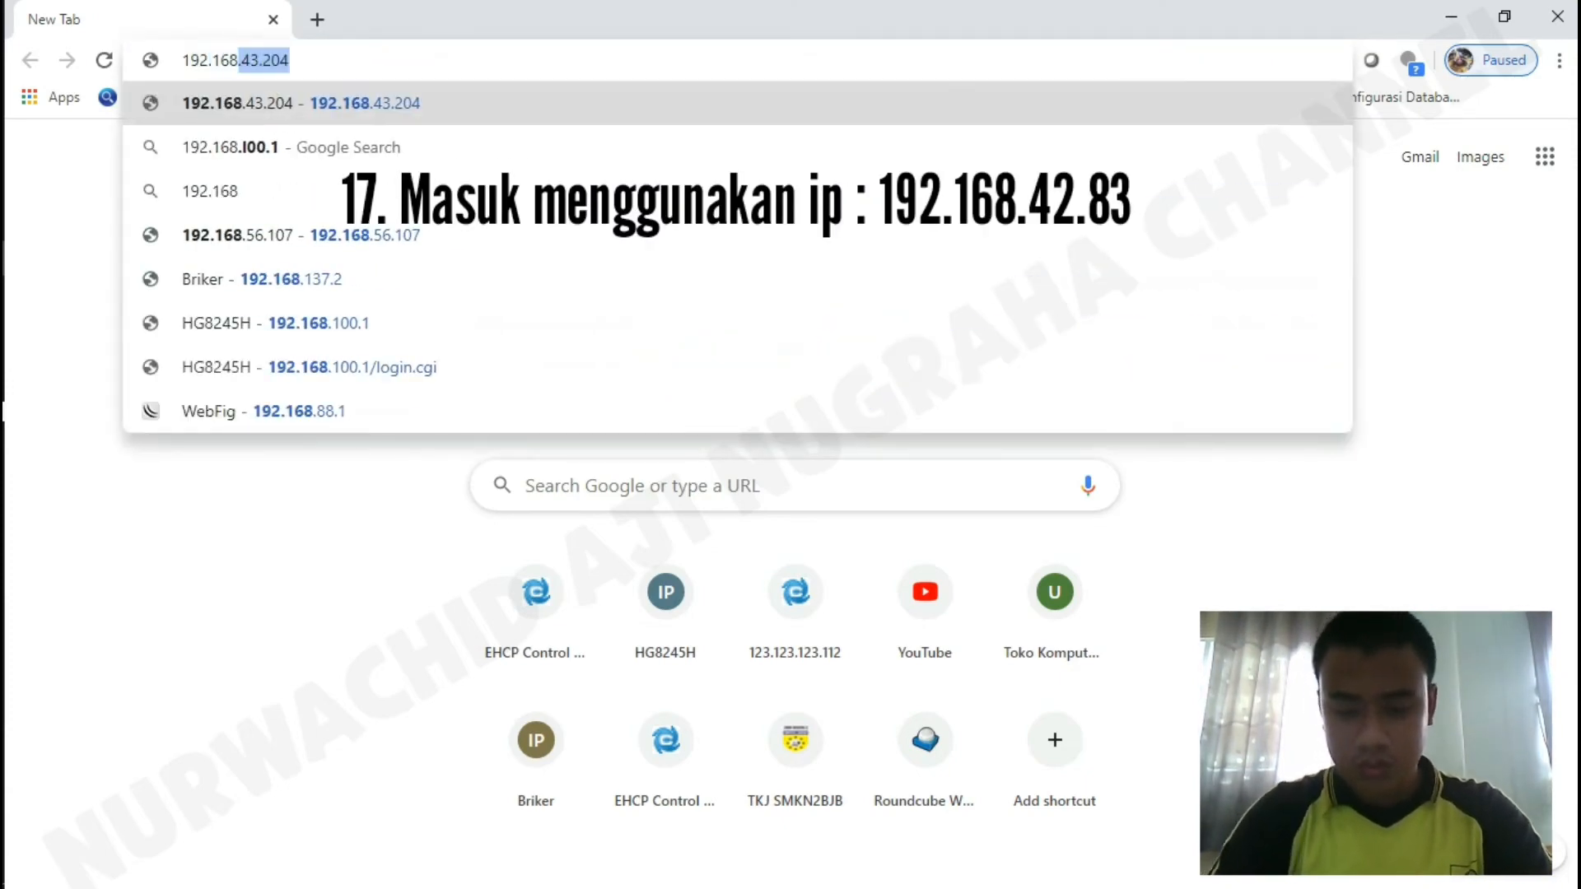
type(".43.")
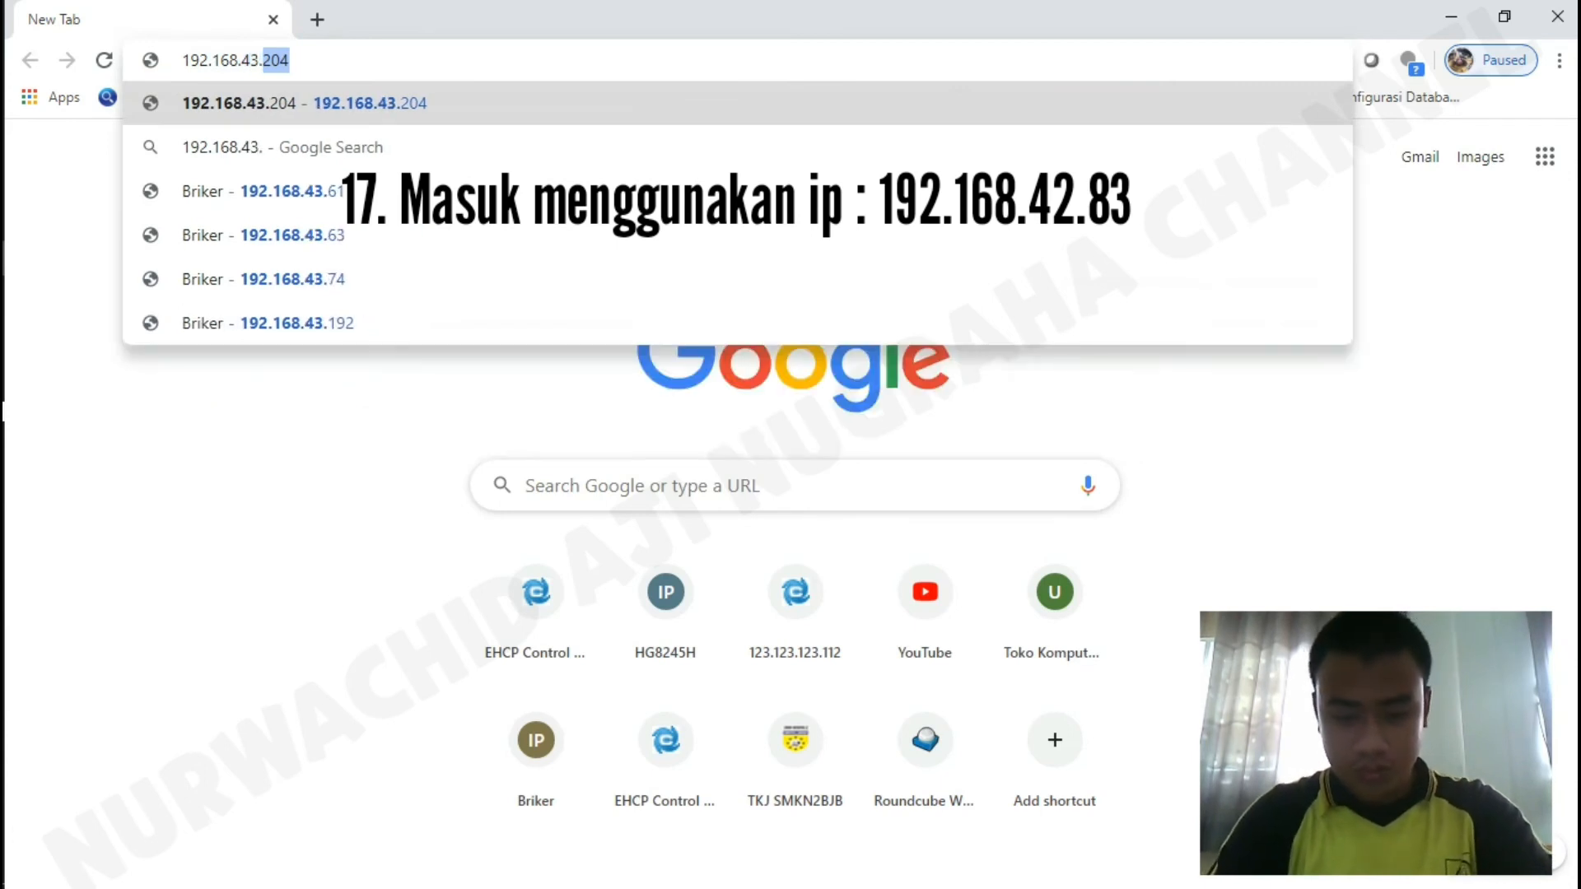
type("83")
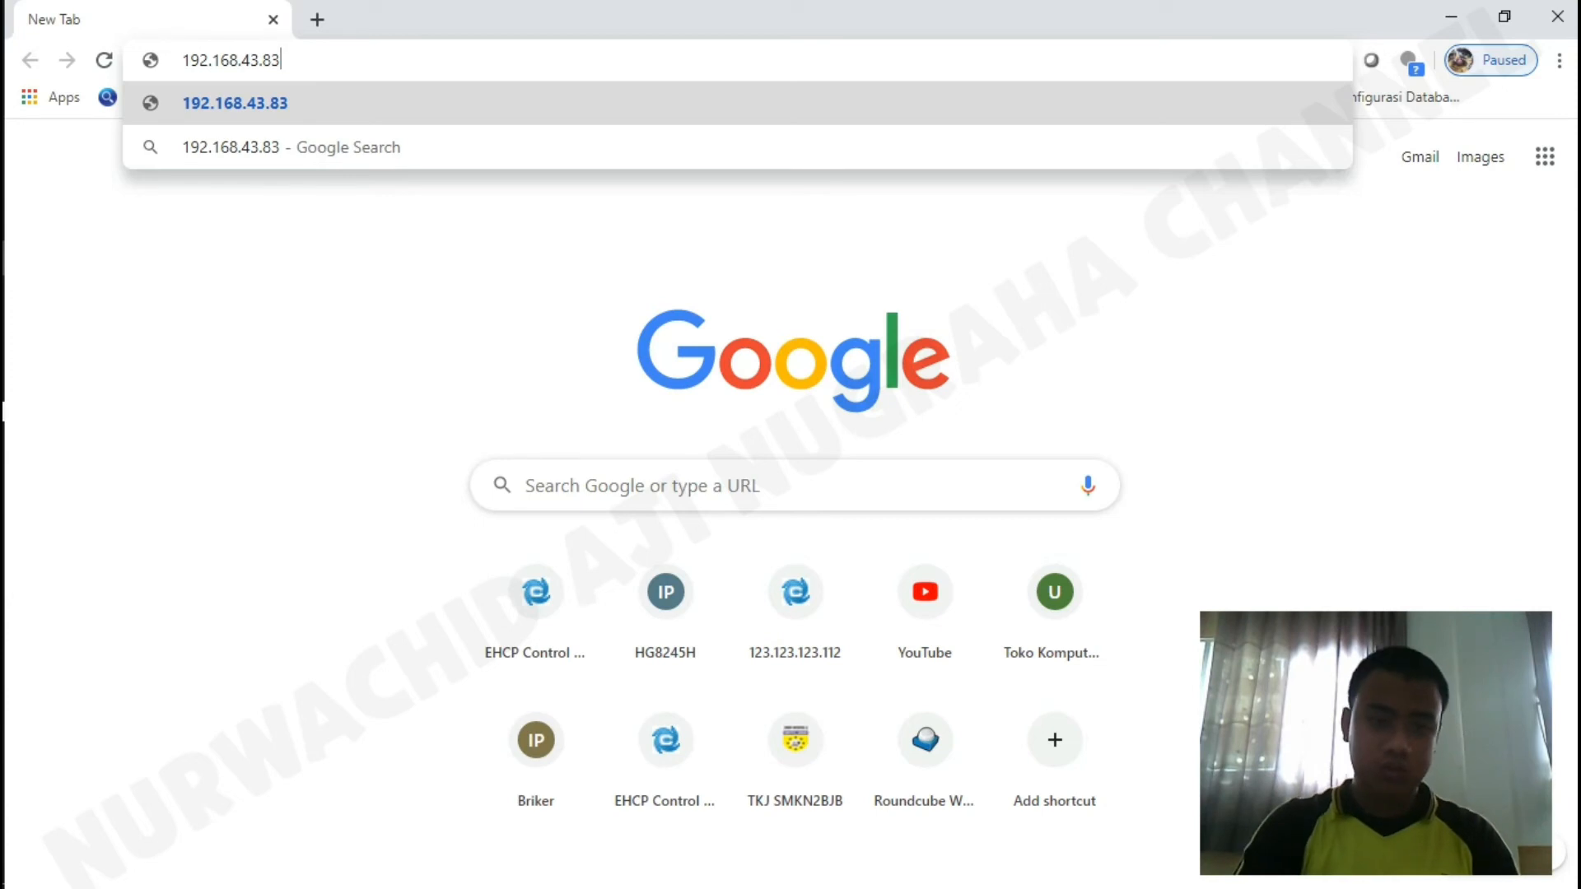
key("Return")
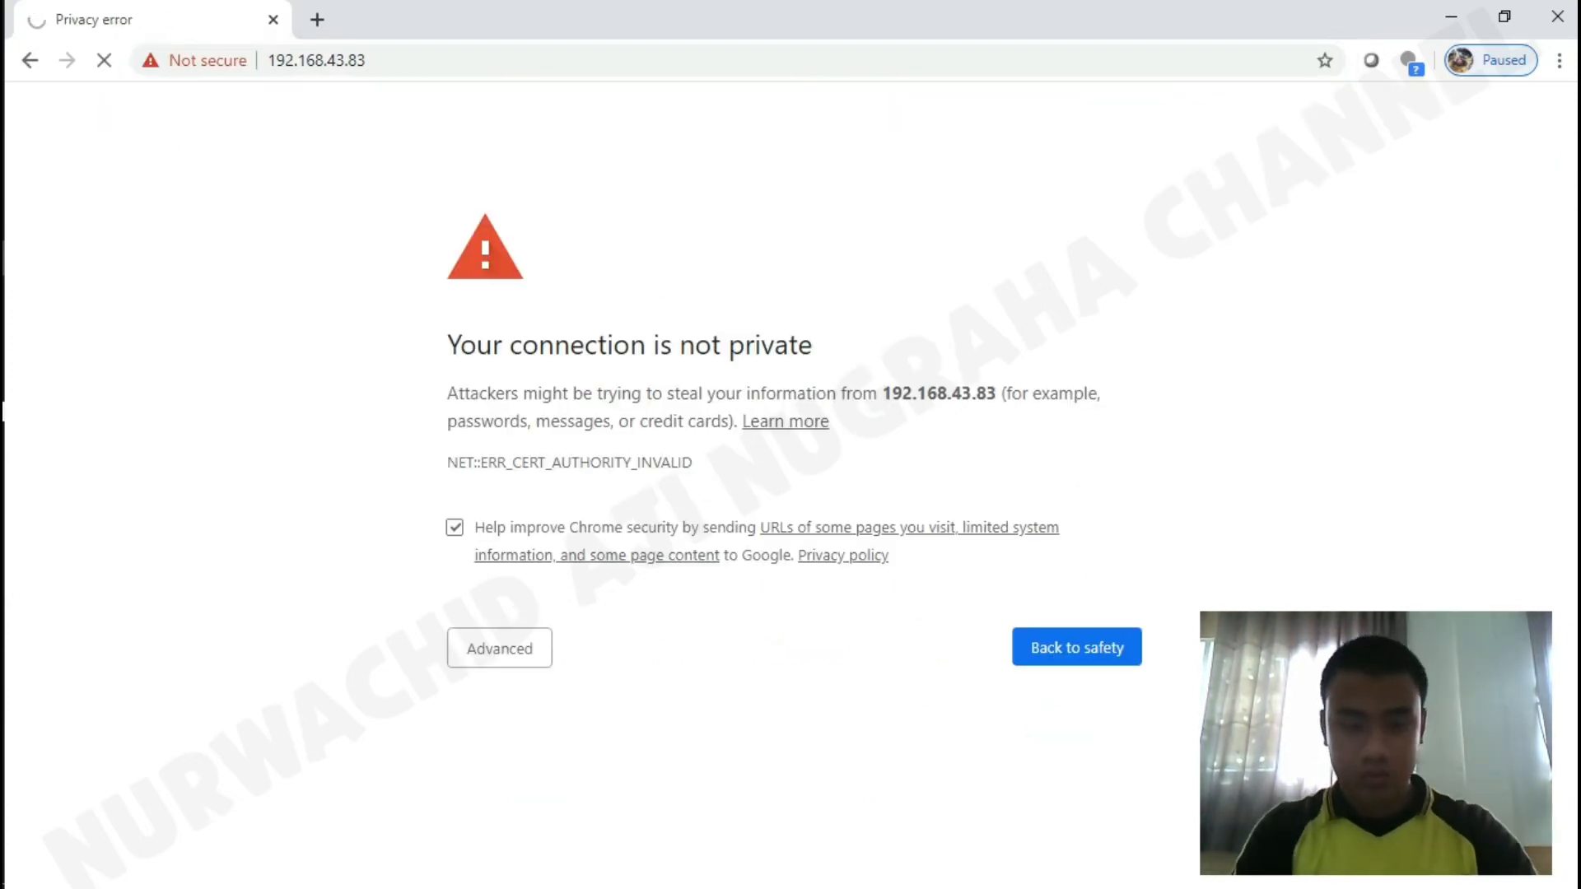
left_click(499, 648)
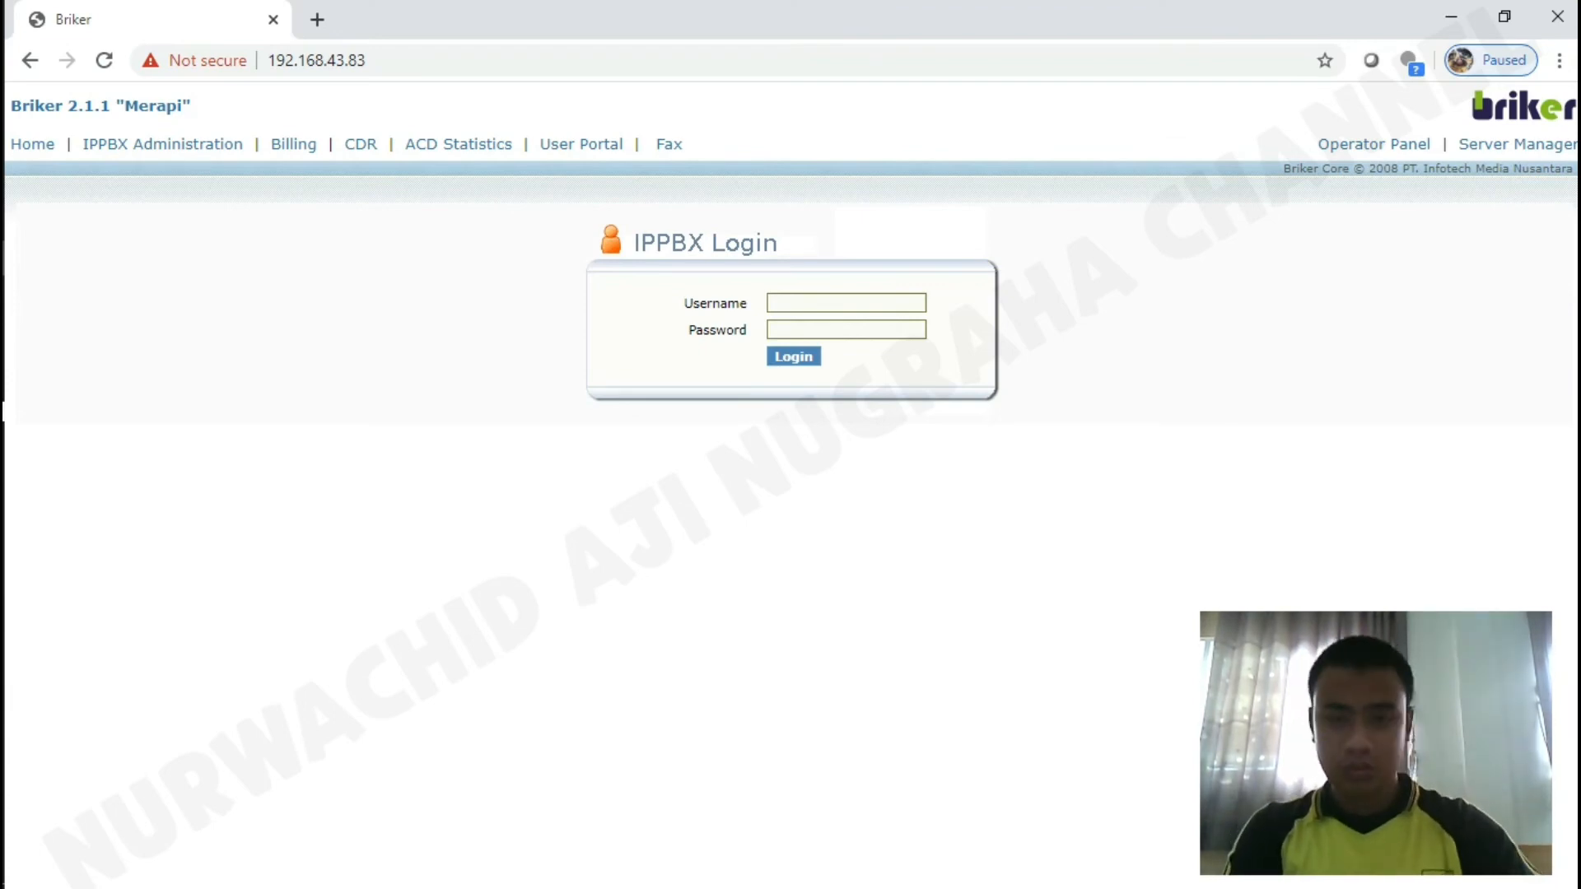
Start filling in the username field on the IPPBX Login page.
left_click(847, 303)
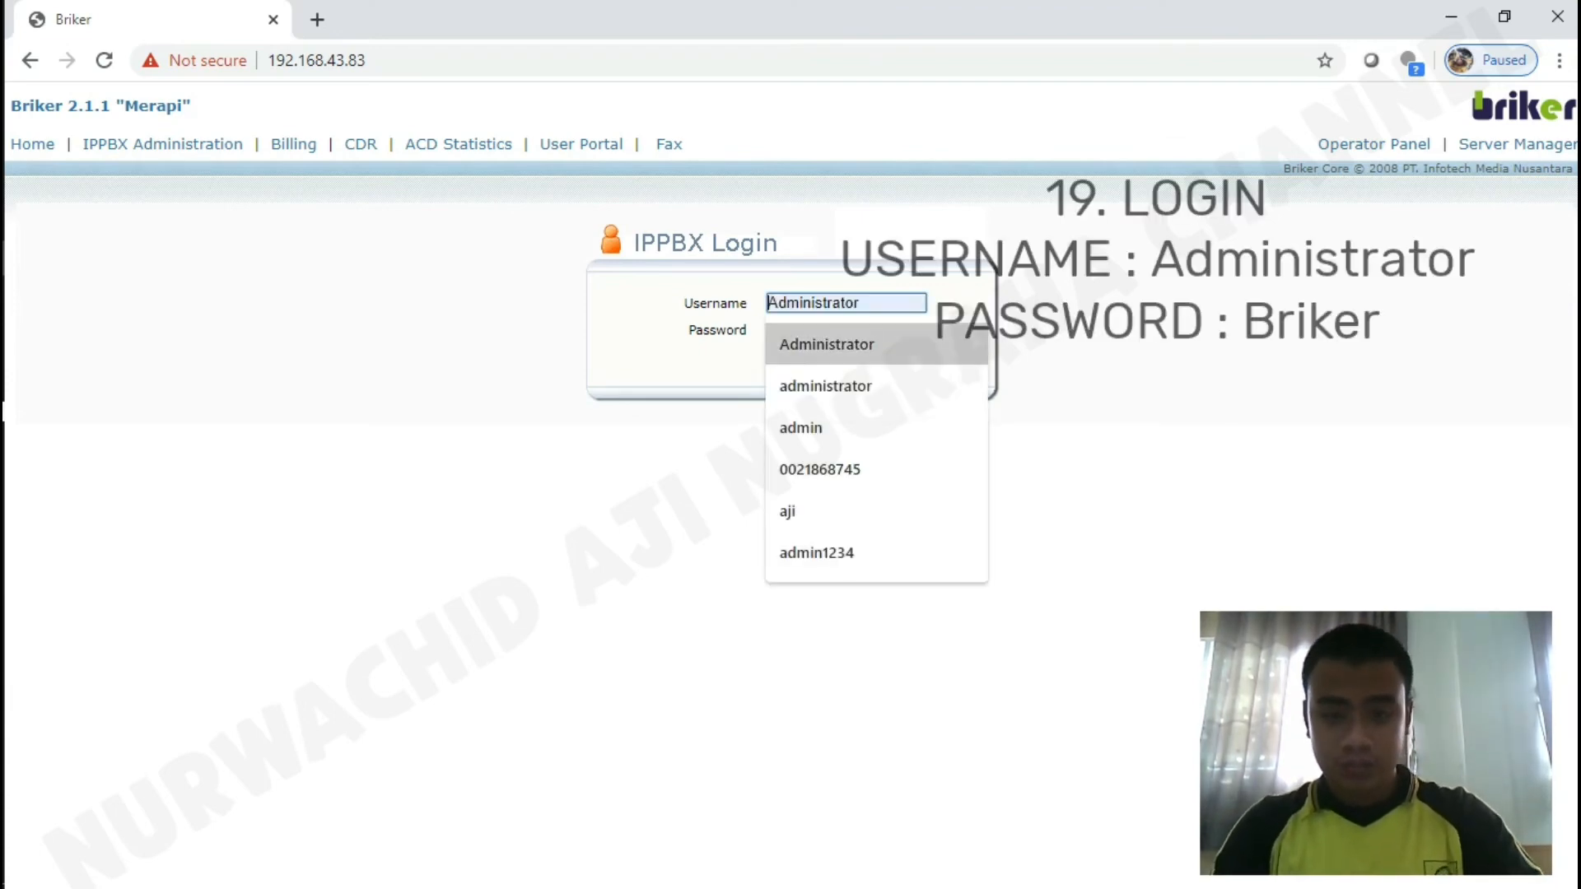
Log in as Administrator using the saved username suggestion and the account password.
key("Up")
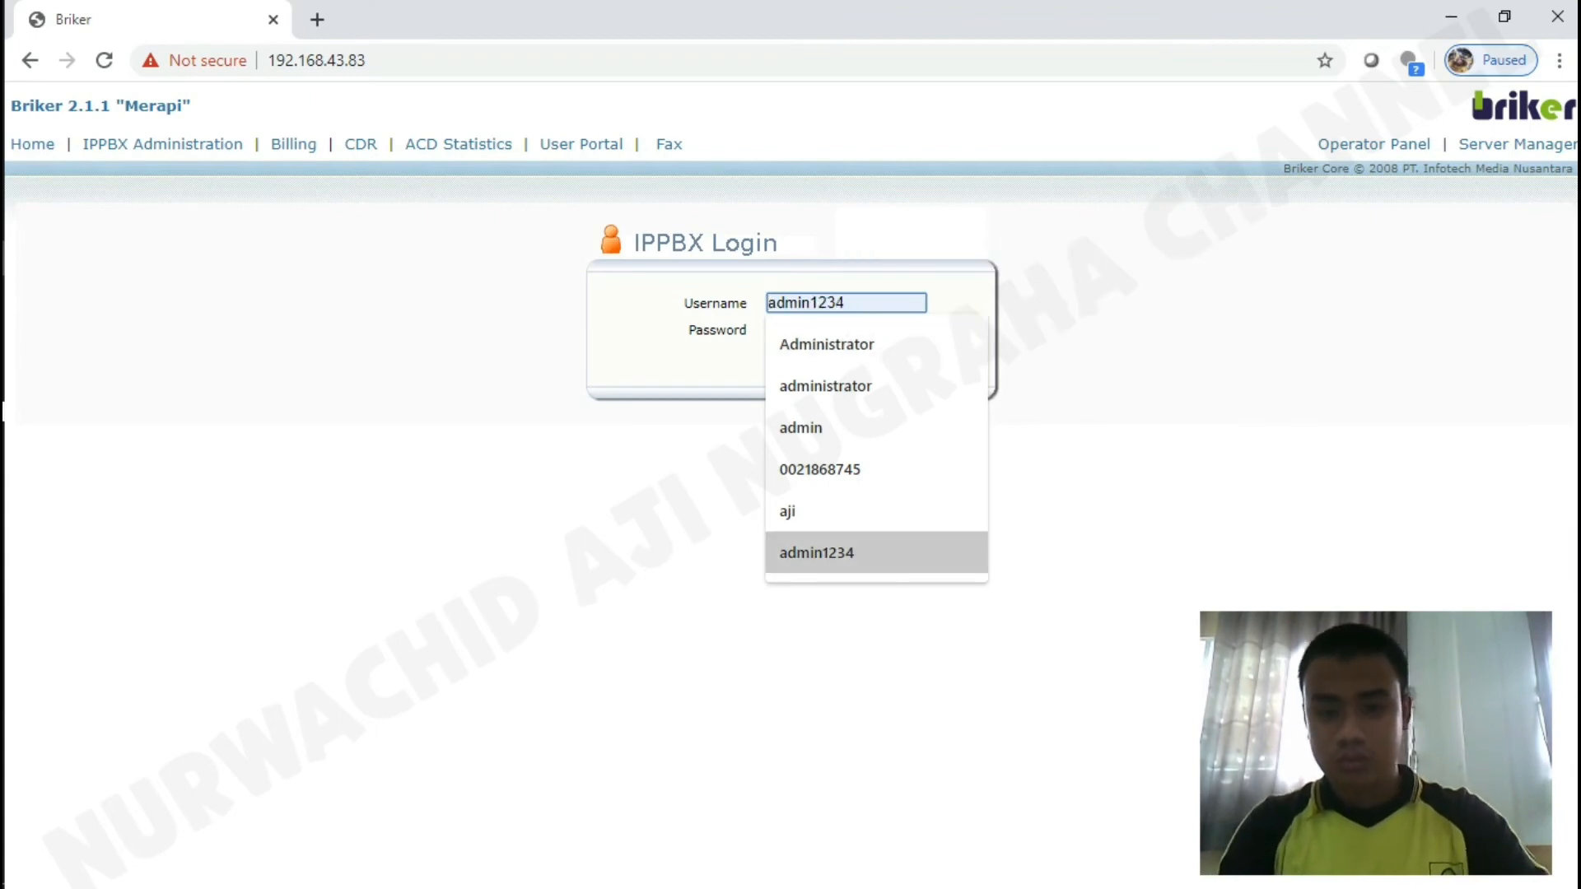
key("Down")
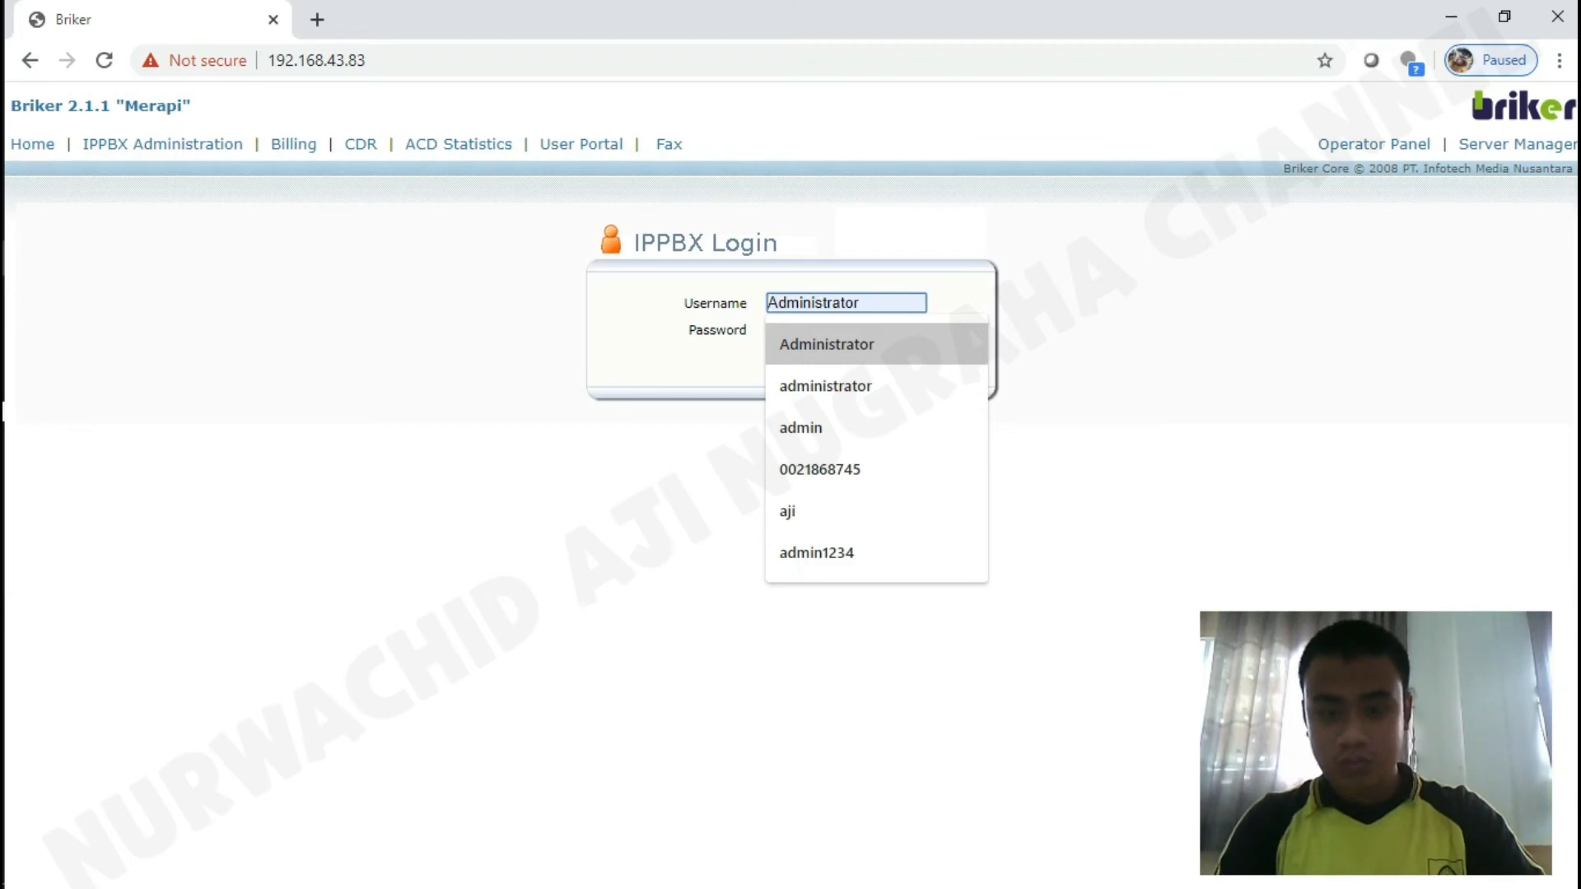
key("Return")
key("Tab")
type("ad")
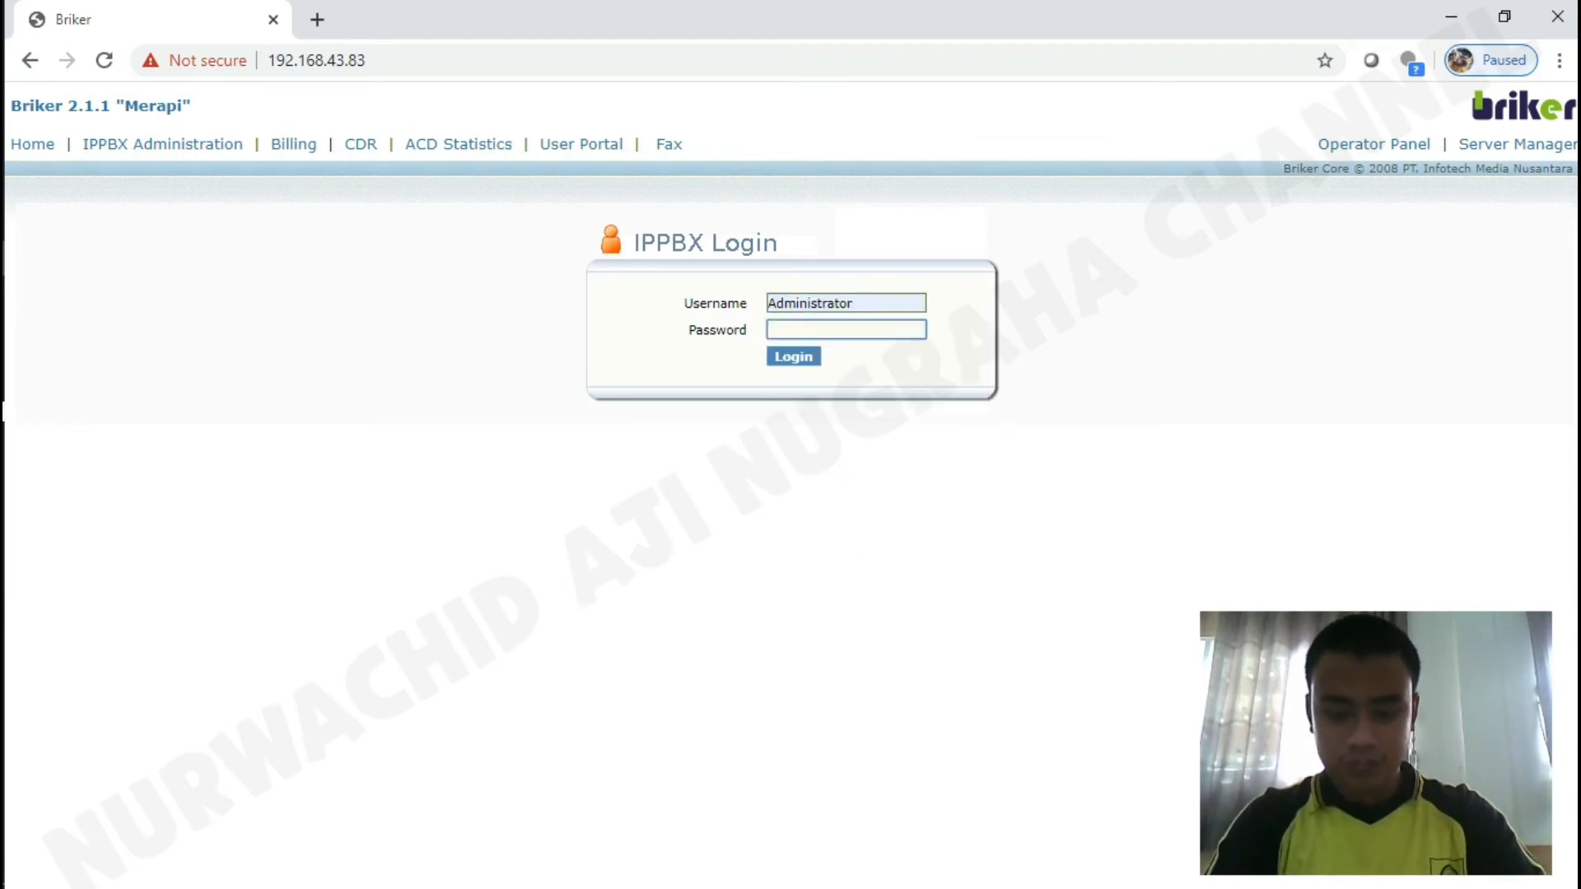
type("min")
key("Return")
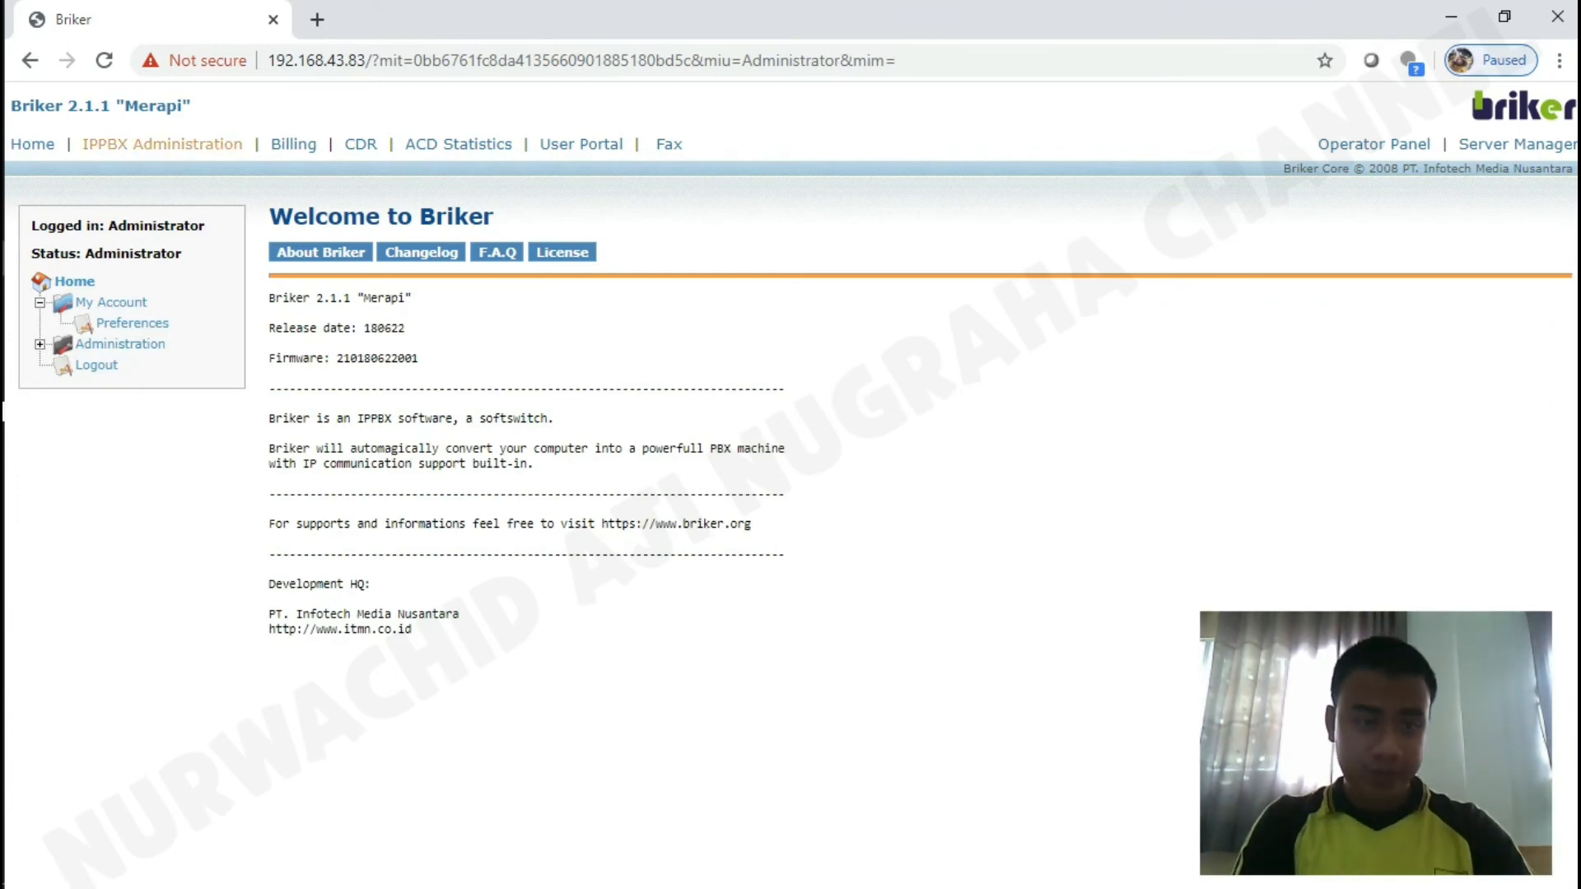
Under IPPBX Administration > Extensions, submit Generic SIP Device to open a new extension form.
left_click(162, 144)
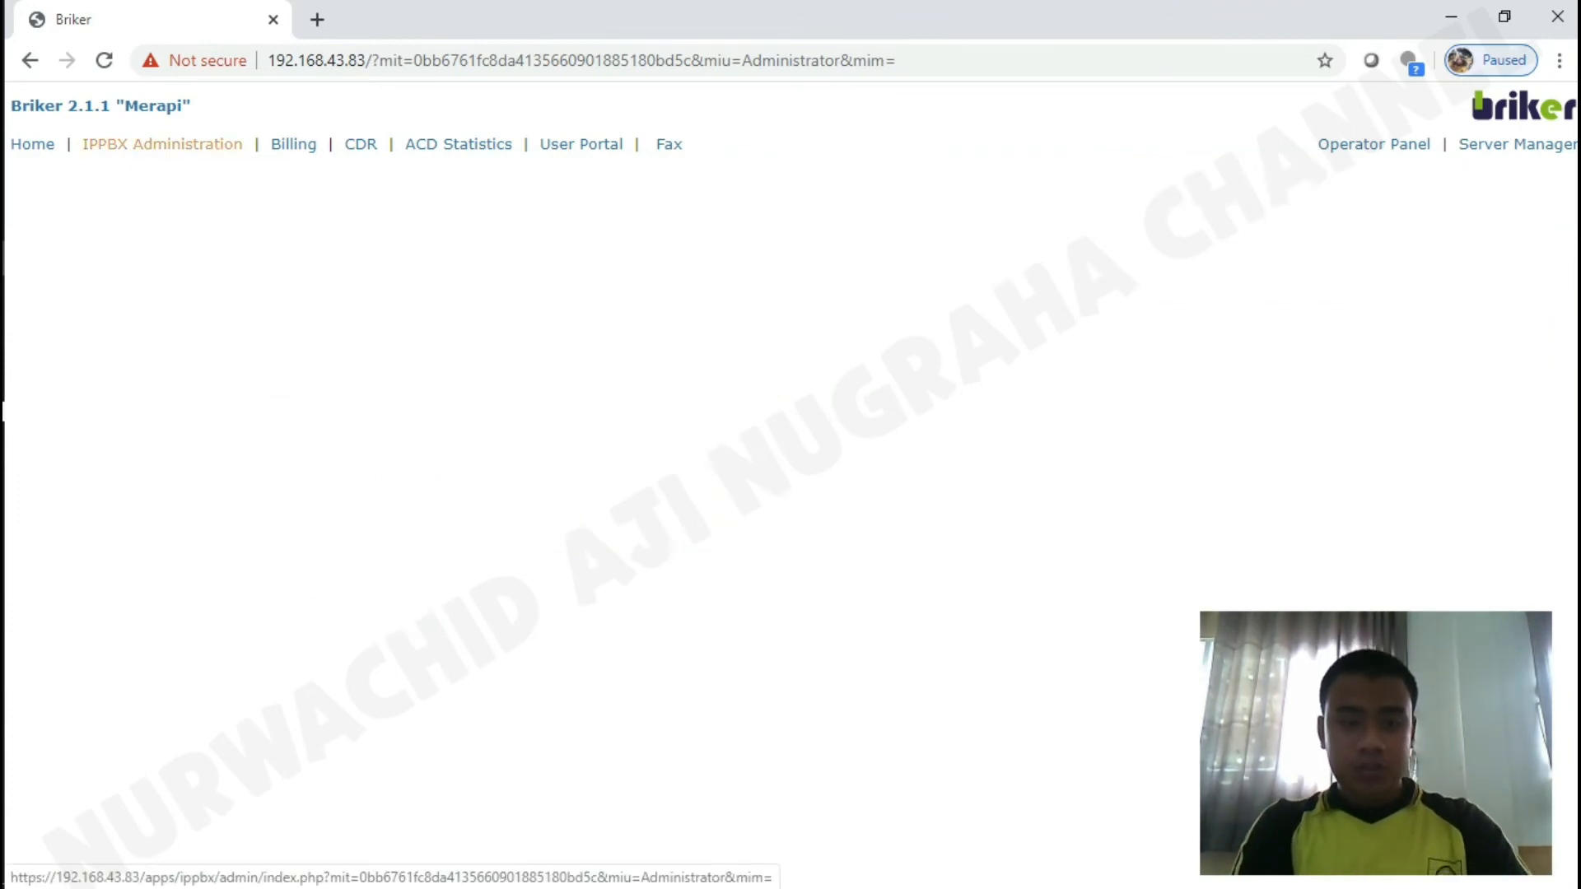
left_click(42, 372)
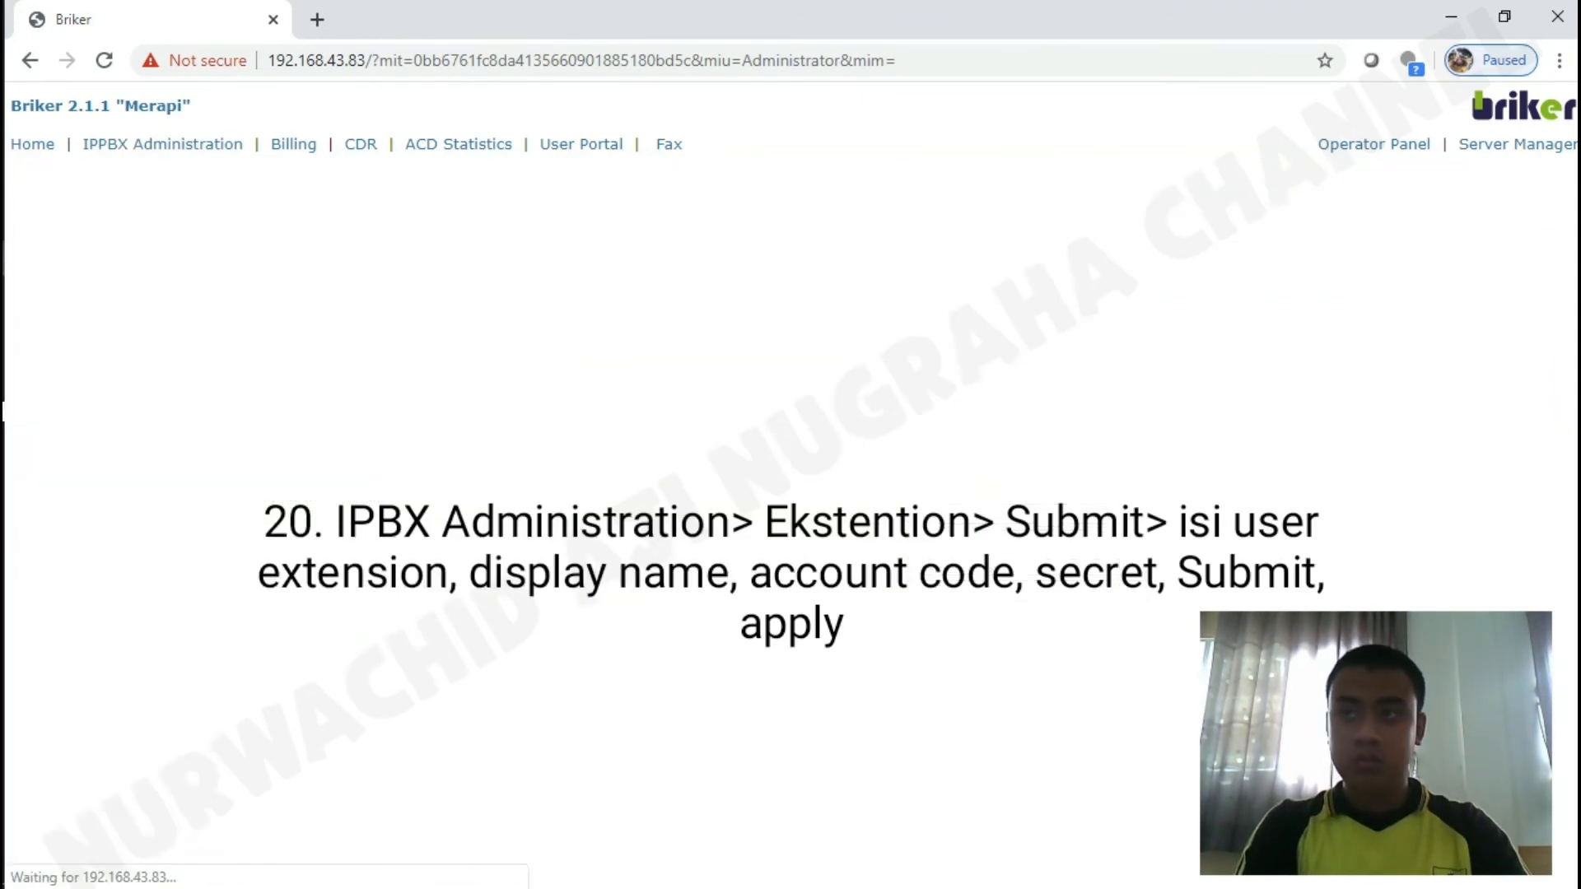
key("XF86AudioRaiseVolume")
key("XF86AudioRaiseVolume")
key("XF86AudioRaiseVolume")
key("XF86AudioRaiseVolume")
key("XF86AudioRaiseVolume")
key("XF86AudioRaiseVolume")
key("XF86AudioRaiseVolume")
key("XF86AudioRaiseVolume")
key("XF86AudioRaiseVolume")
key("XF86AudioRaiseVolume")
key("XF86AudioRaiseVolume")
key("XF86AudioRaiseVolume")
key("XF86AudioRaiseVolume")
key("XF86AudioRaiseVolume")
key("XF86AudioRaiseVolume")
key("XF86AudioRaiseVolume")
key("XF86AudioRaiseVolume")
key("XF86AudioRaiseVolume")
key("XF86AudioRaiseVolume")
key("XF86AudioRaiseVolume")
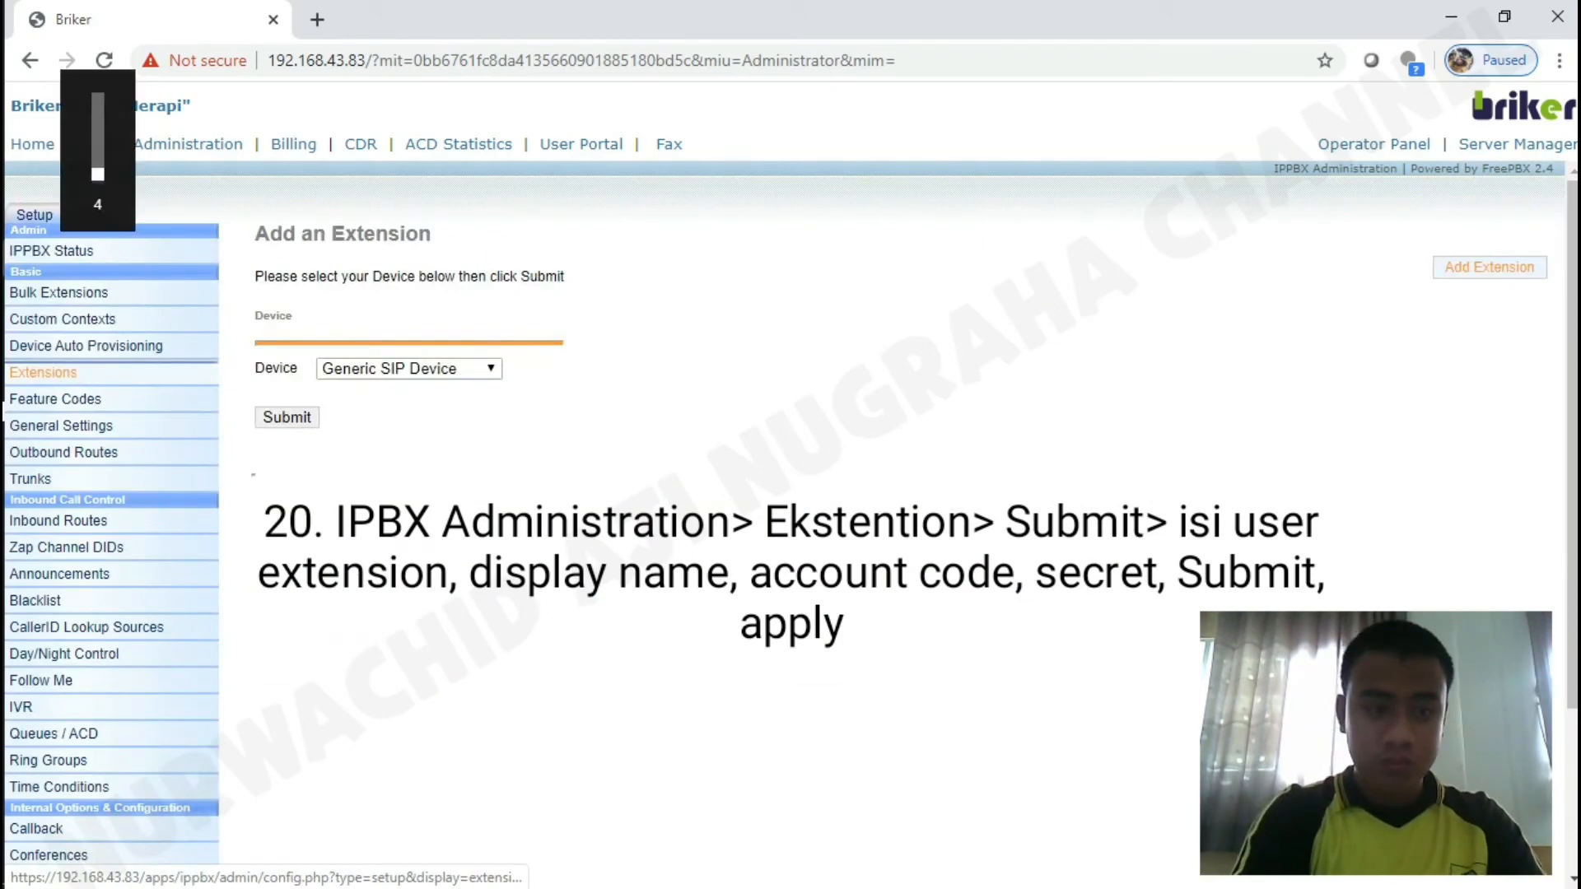
key("XF86AudioRaiseVolume")
key("XF86AudioRaiseVolume")
key("XF86AudioRaiseVolume")
key("XF86AudioRaiseVolume")
key("XF86AudioRaiseVolume")
key("XF86AudioRaiseVolume")
key("XF86AudioRaiseVolume")
key("XF86AudioRaiseVolume")
key("XF86AudioRaiseVolume")
key("XF86AudioRaiseVolume")
key("XF86AudioRaiseVolume")
key("XF86AudioRaiseVolume")
key("XF86AudioRaiseVolume")
key("XF86AudioRaiseVolume")
key("XF86AudioRaiseVolume")
key("XF86AudioRaiseVolume")
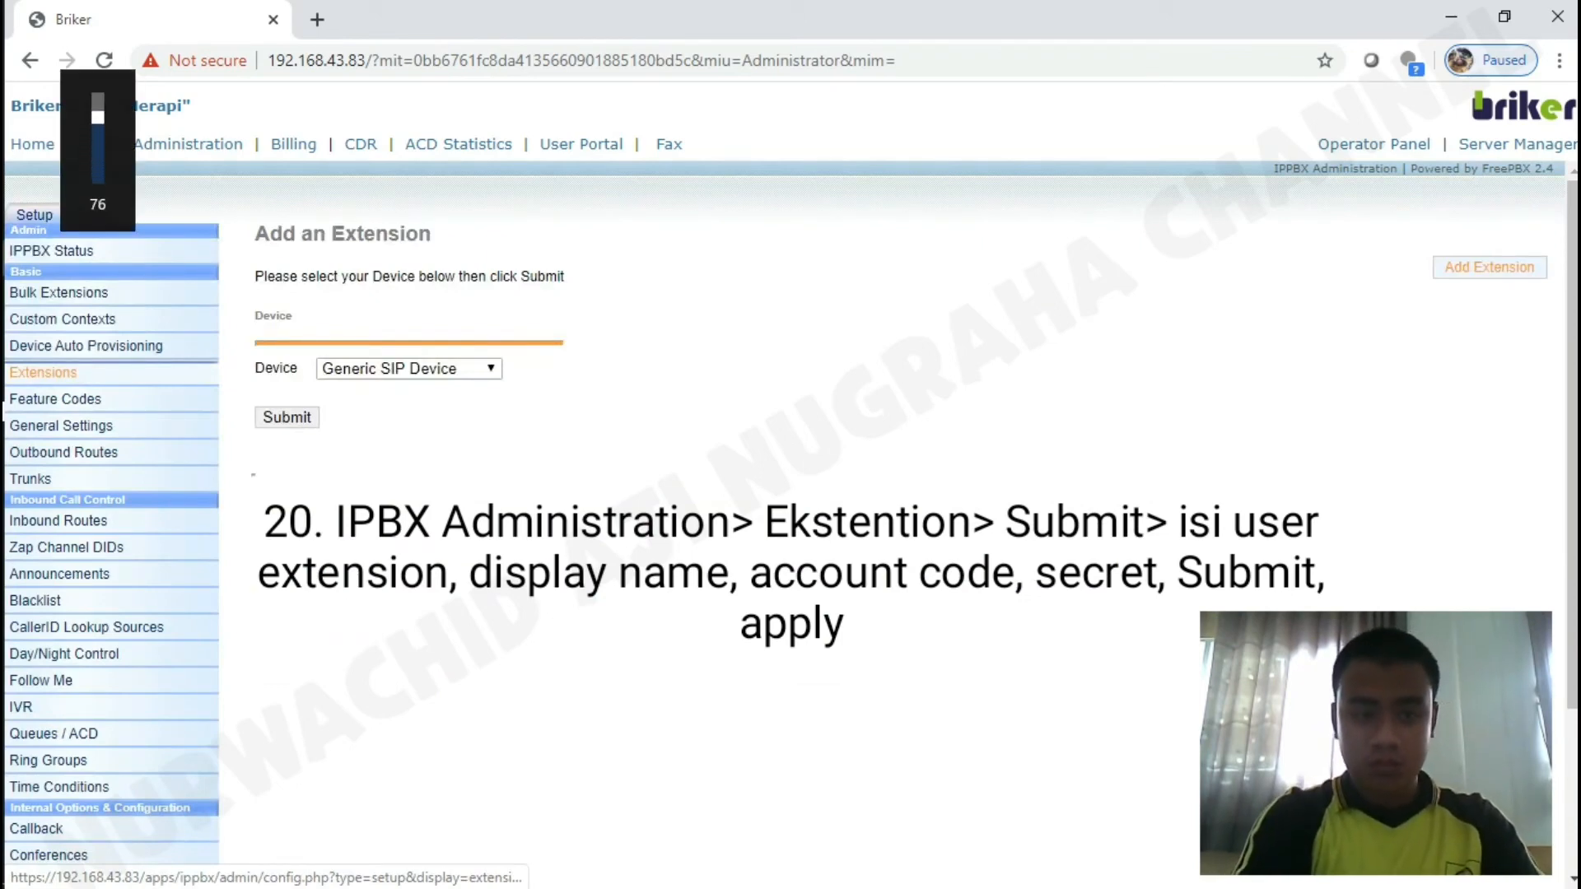
left_click(287, 417)
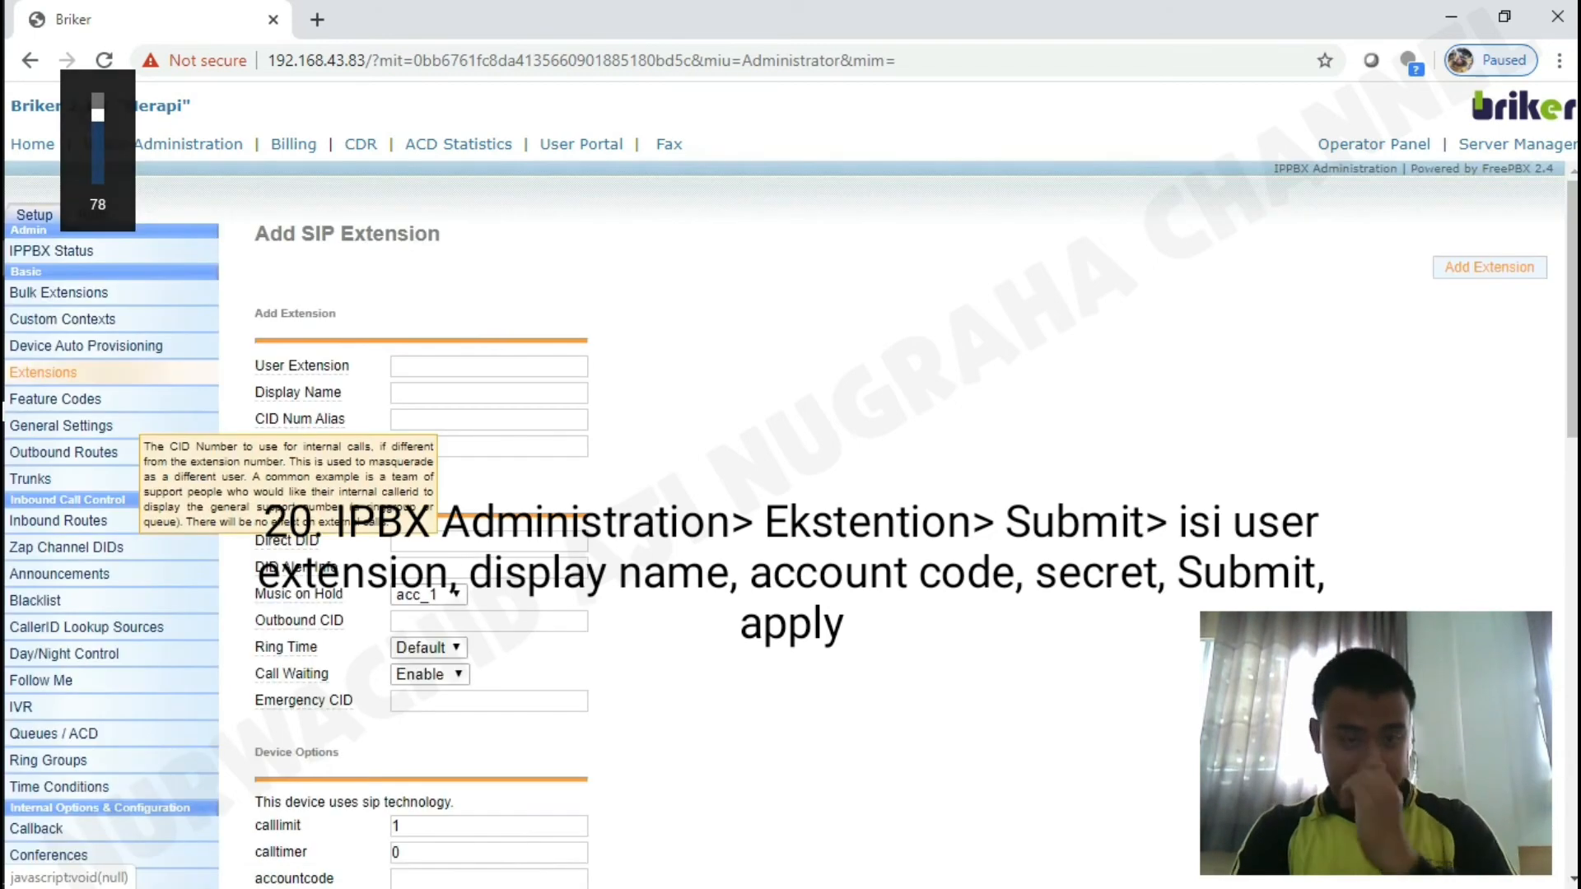
Enter 200 as the user extension and fill in the display name.
left_click(489, 366)
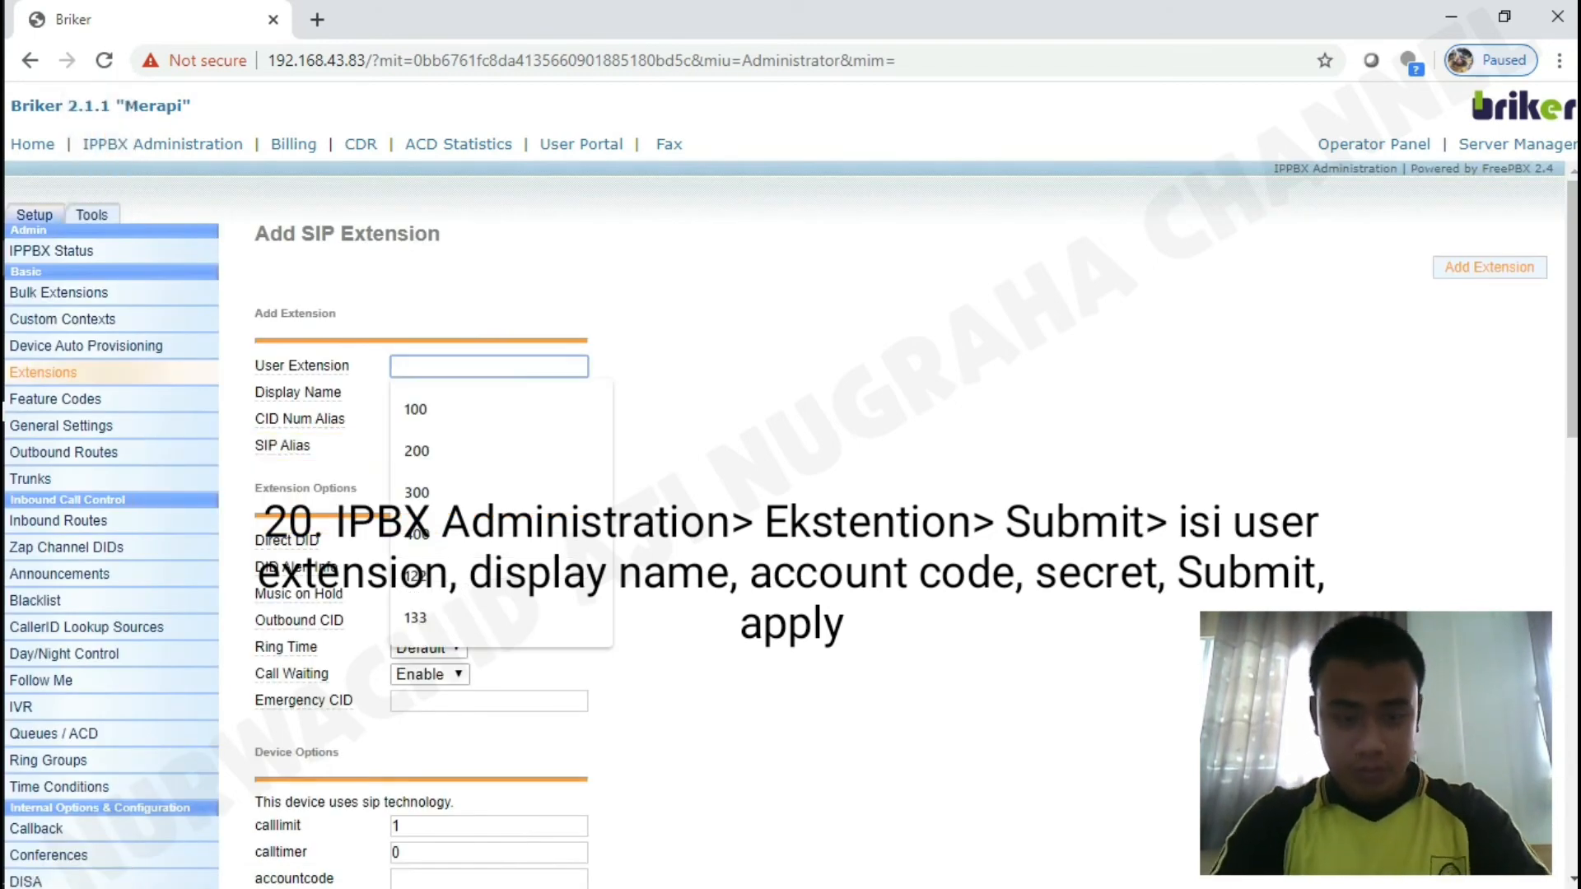
type("200")
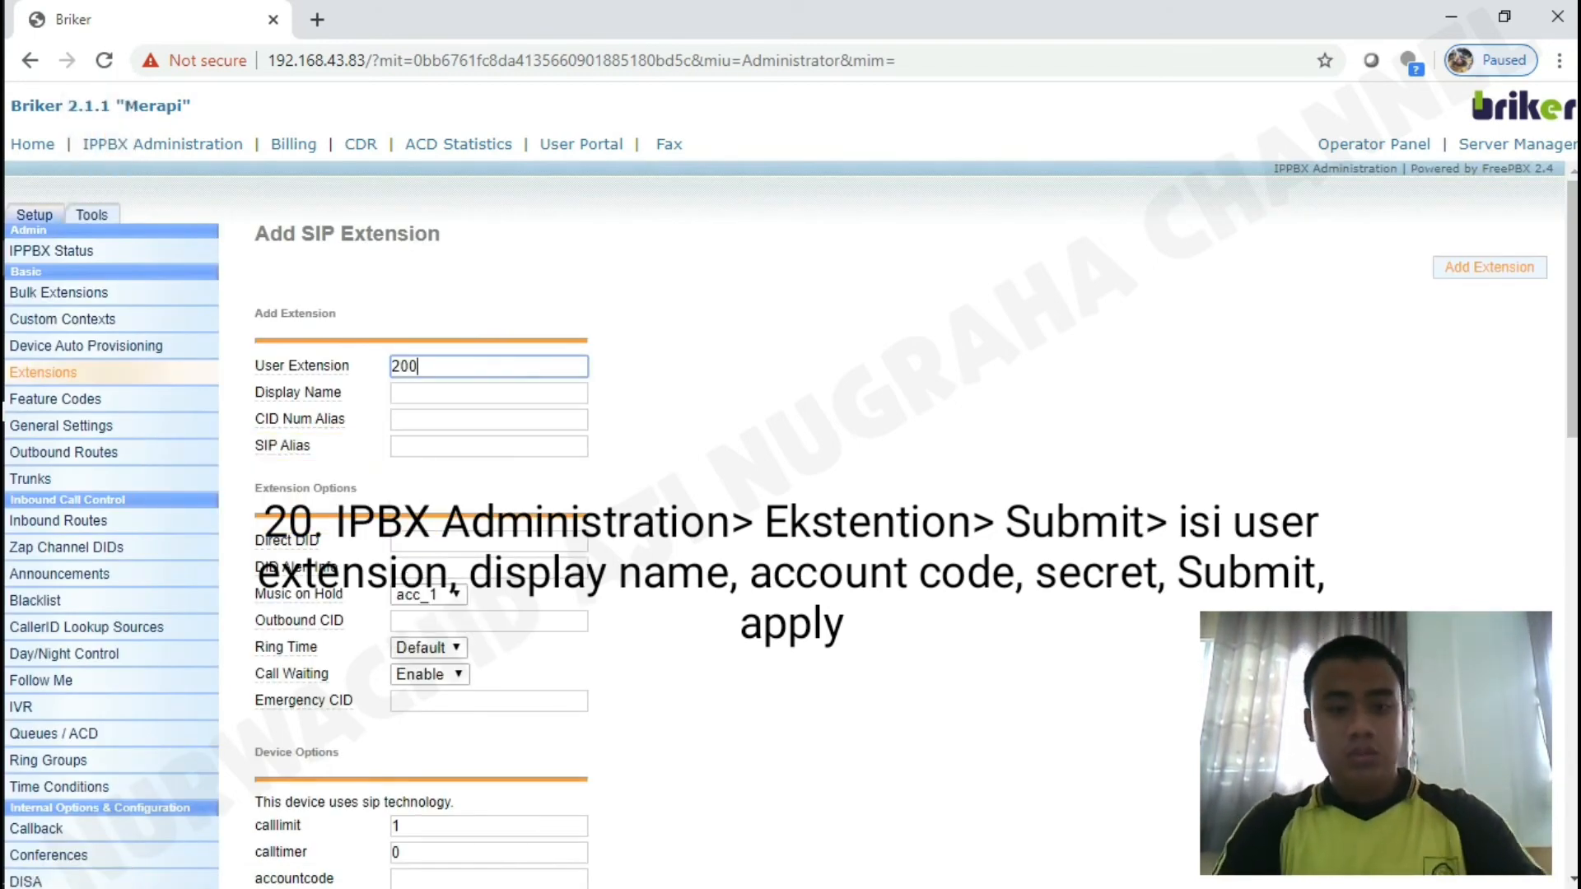
left_click(489, 393)
type("aji")
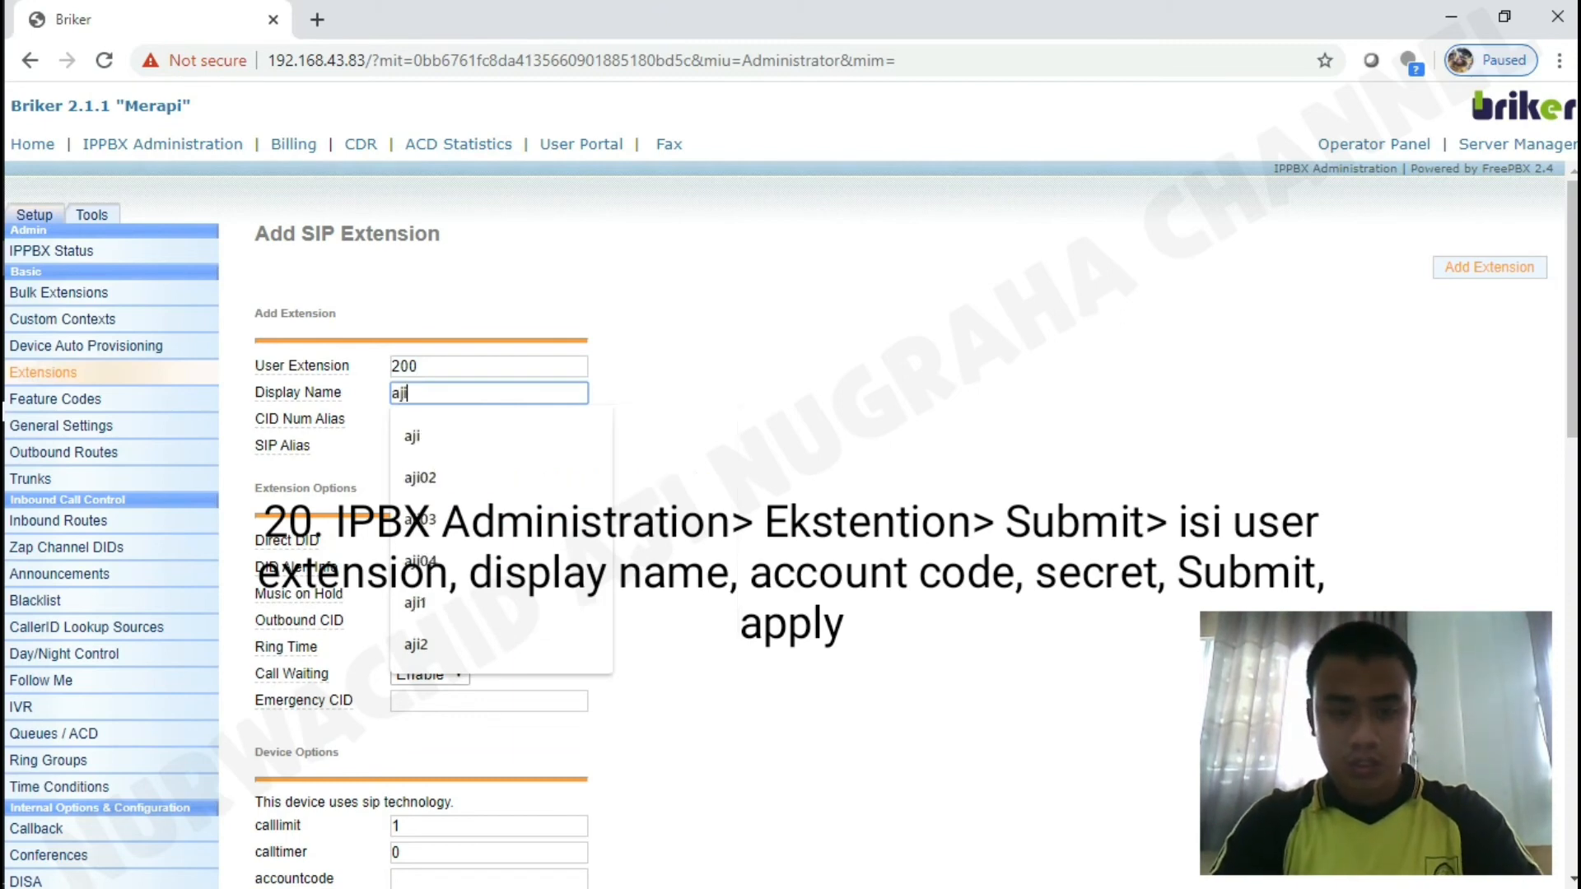
type("0211")
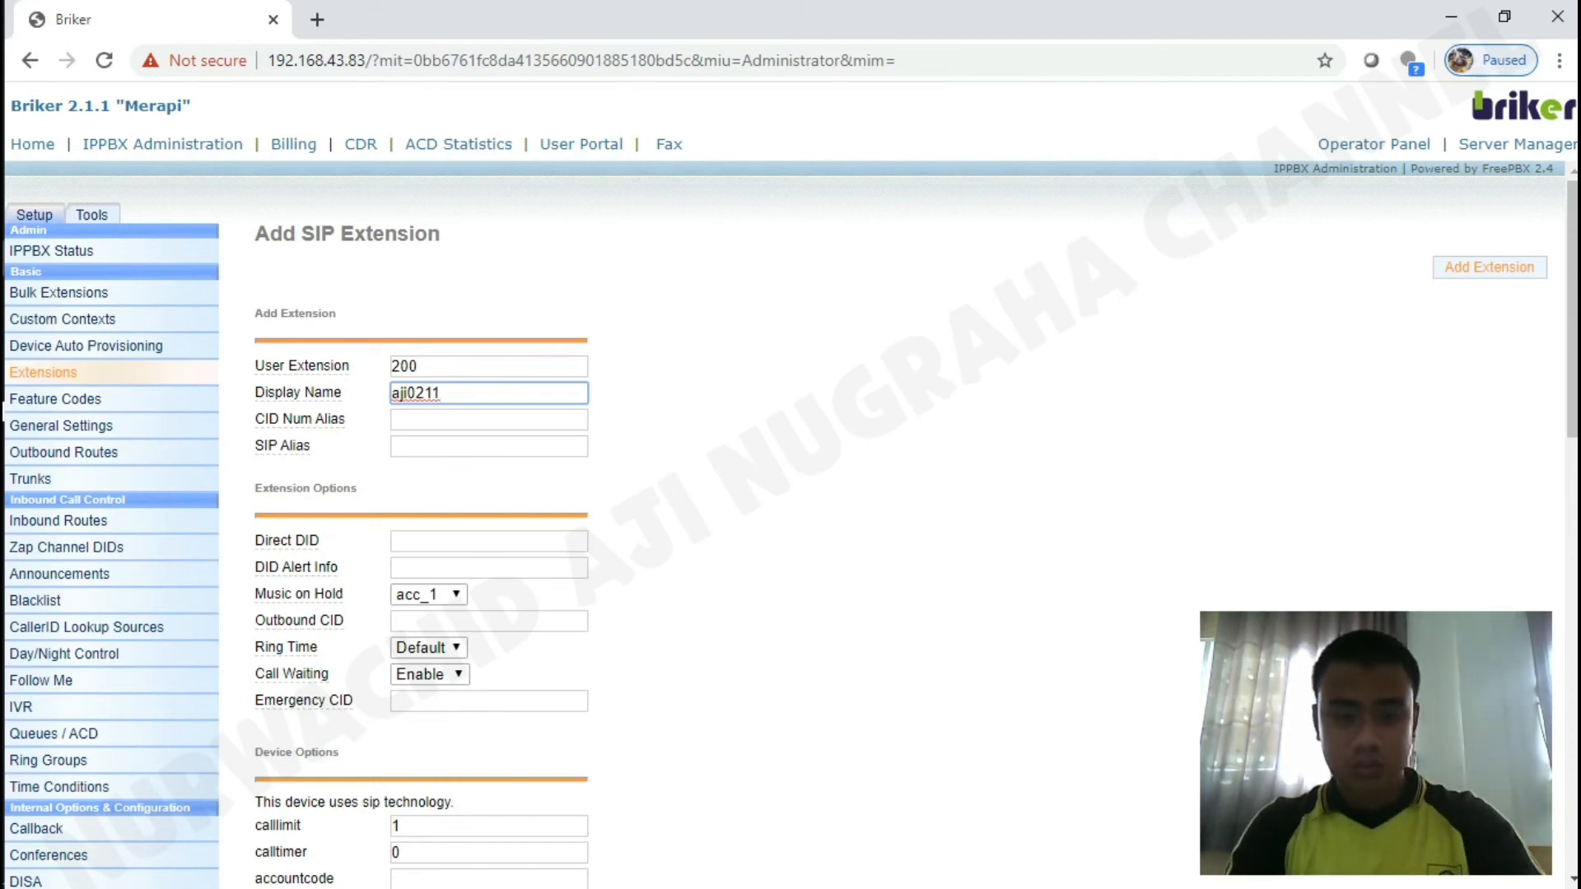
scroll(401, 394, "down", 1)
scroll(401, 394, "down", 3)
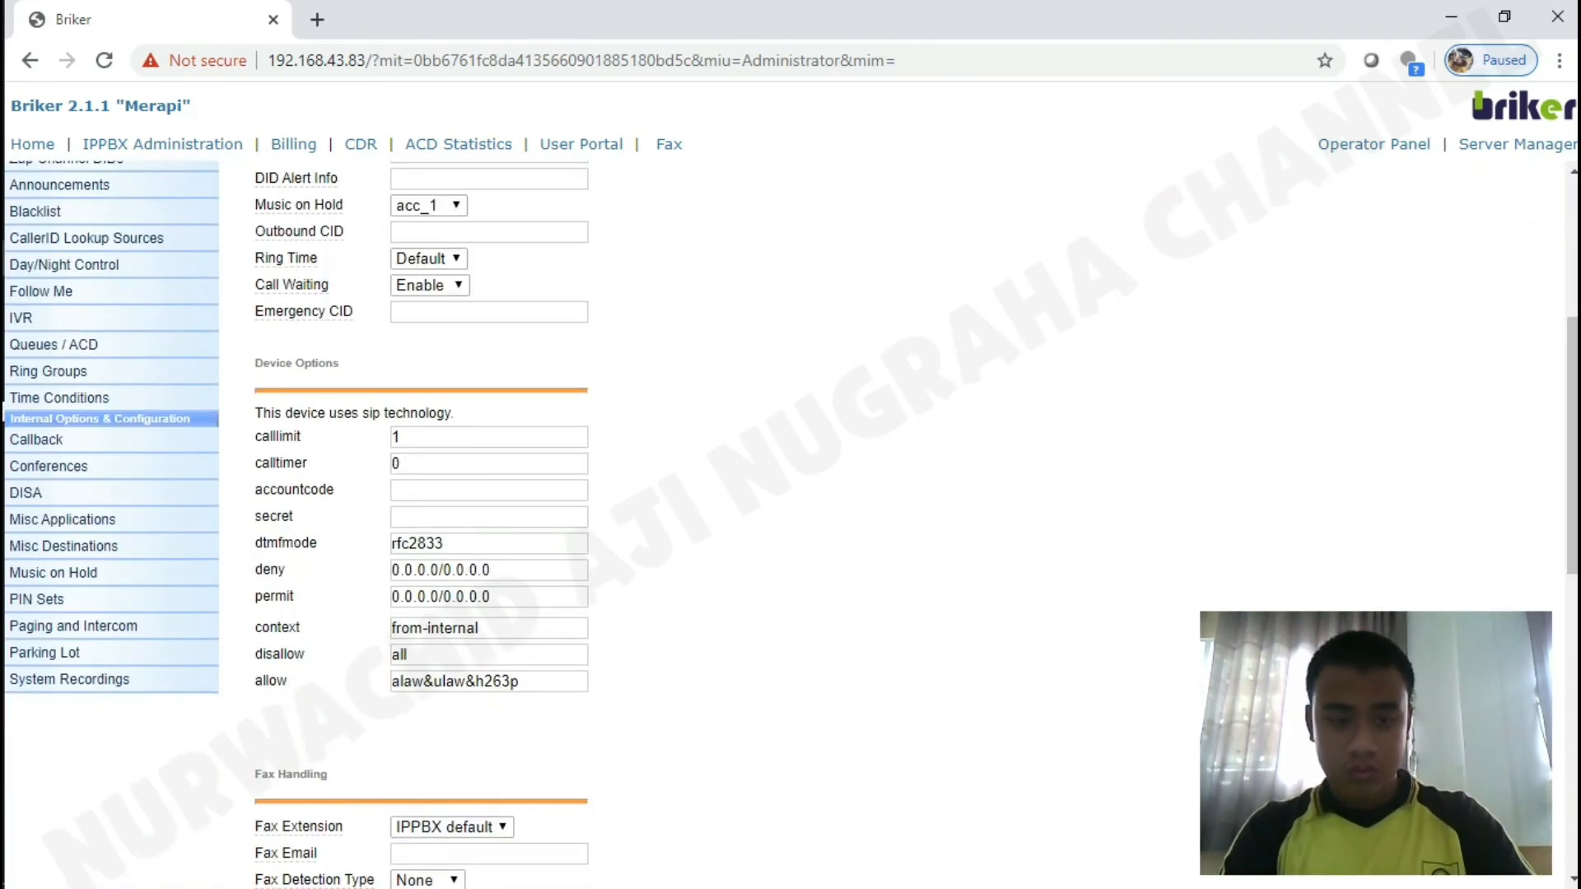
Set account code 200, enter the extension secret, and submit extension 200.
left_click(461, 490)
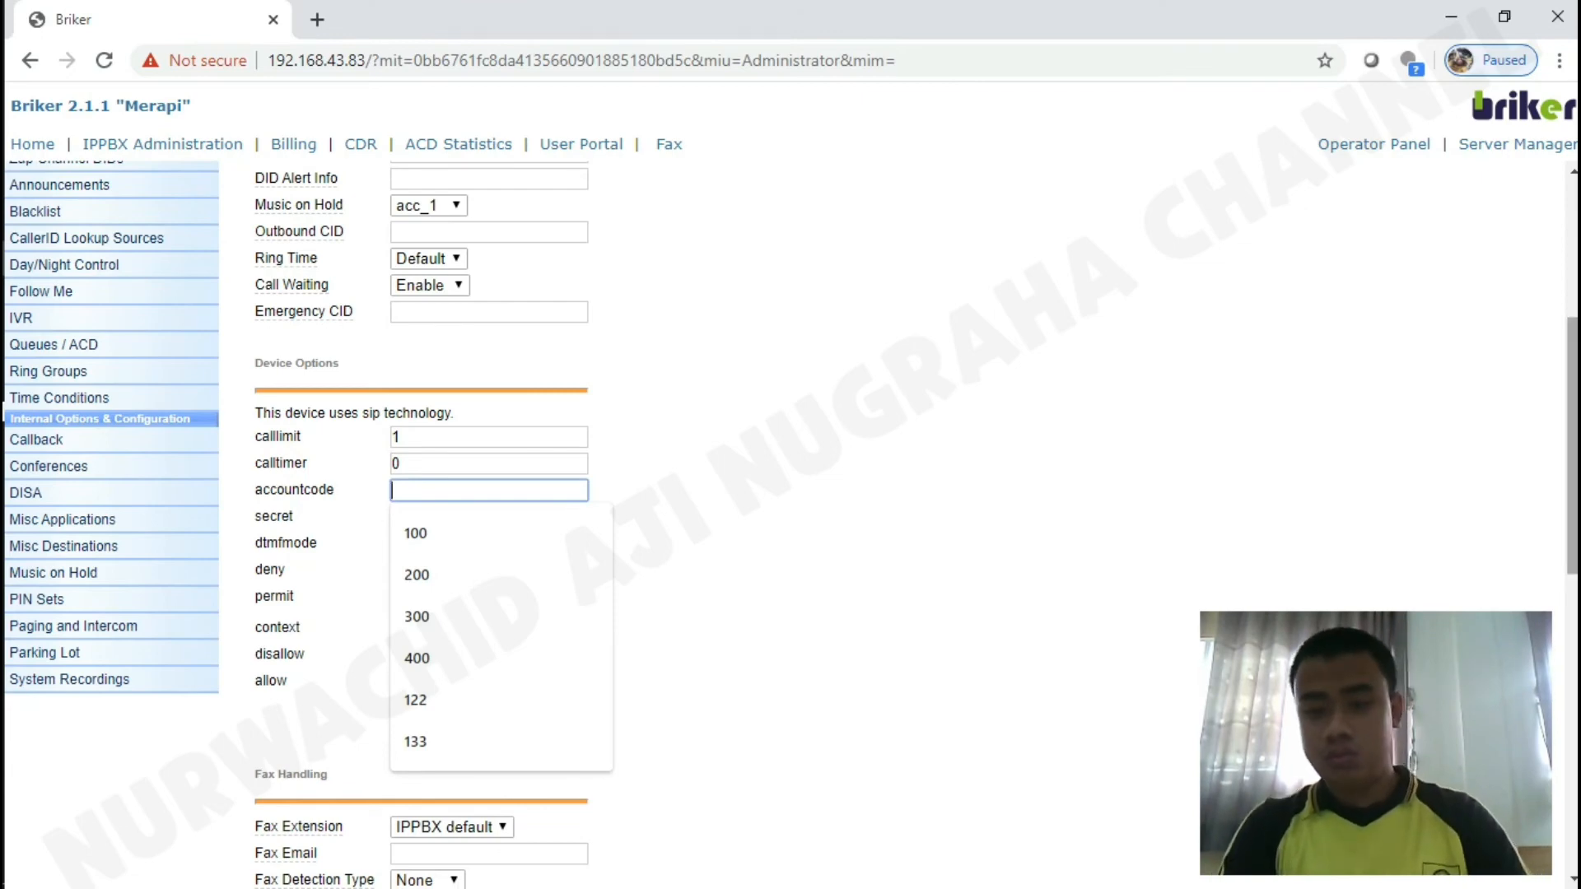
scroll(401, 393, "up", 3)
scroll(401, 394, "down", 1)
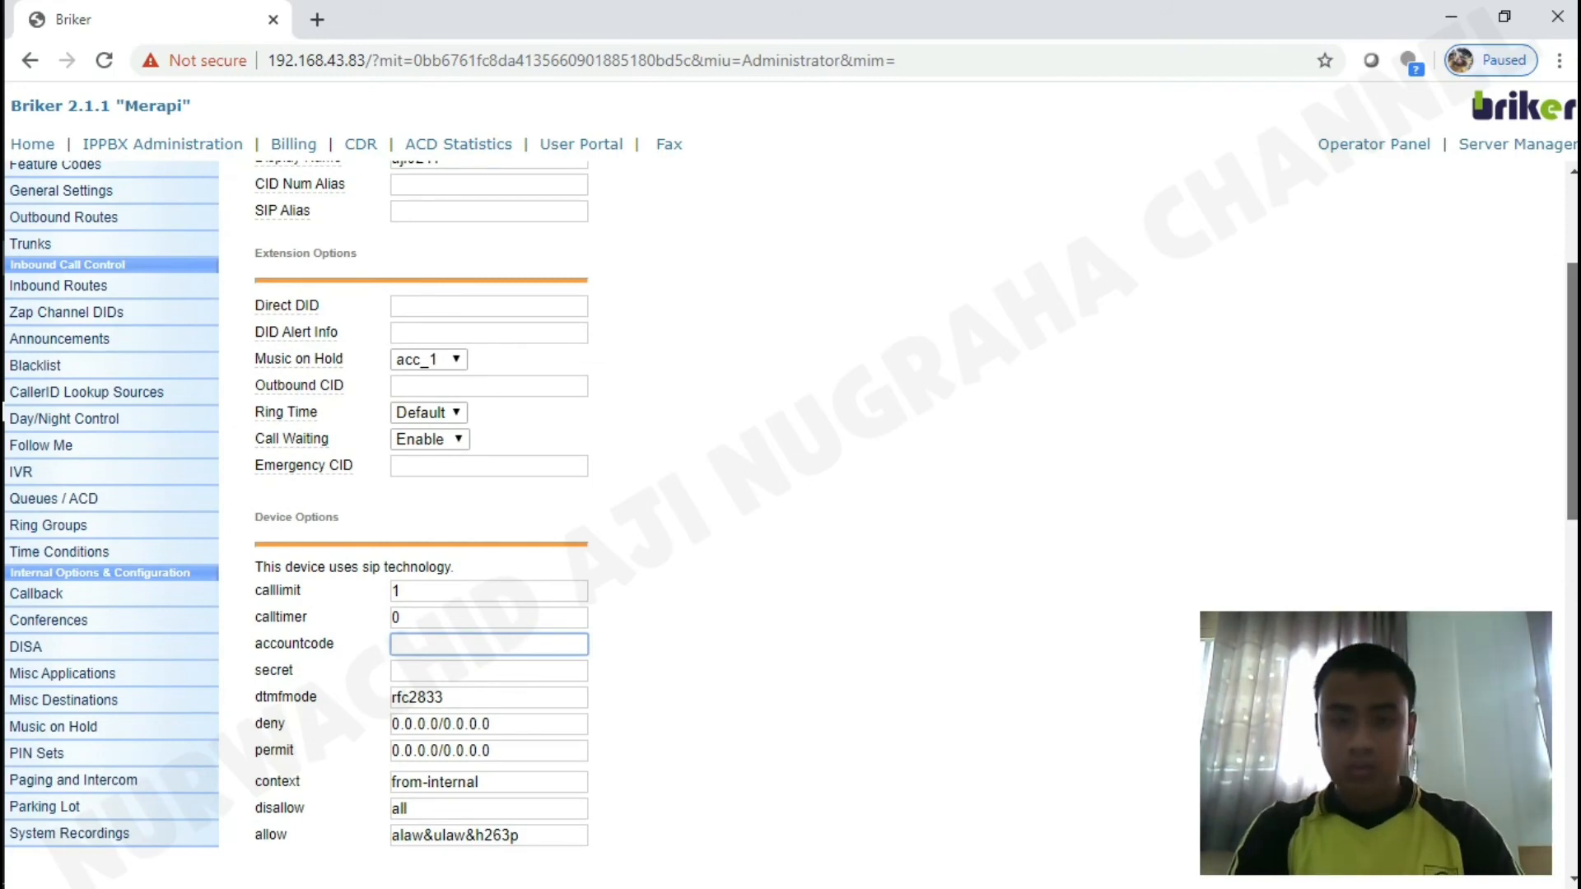
scroll(401, 394, "up", 3)
scroll(401, 393, "down", 1)
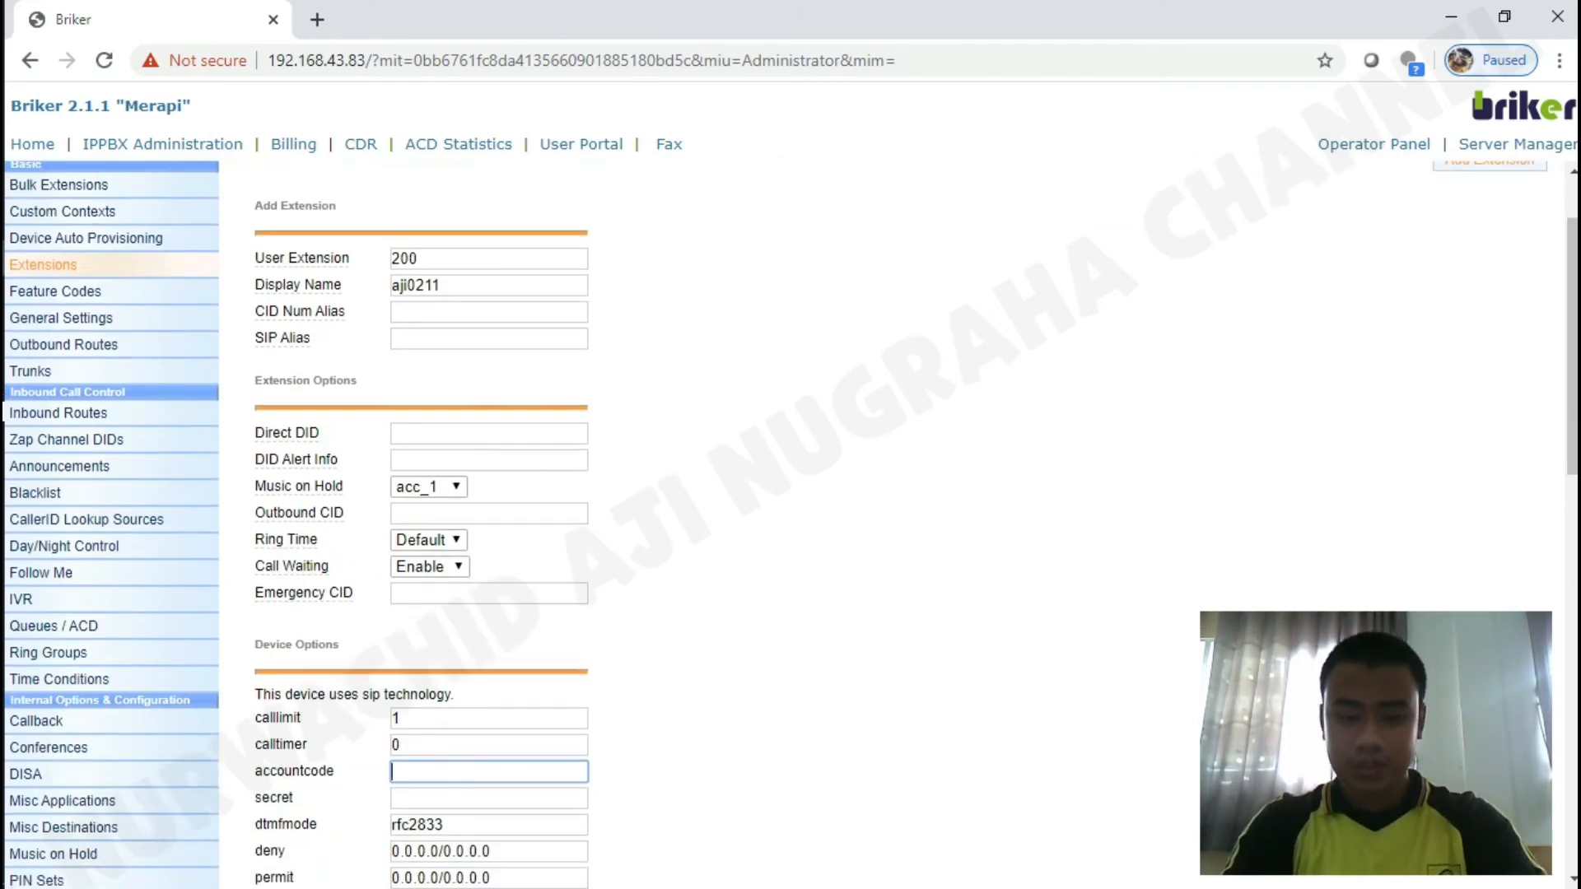
type("200")
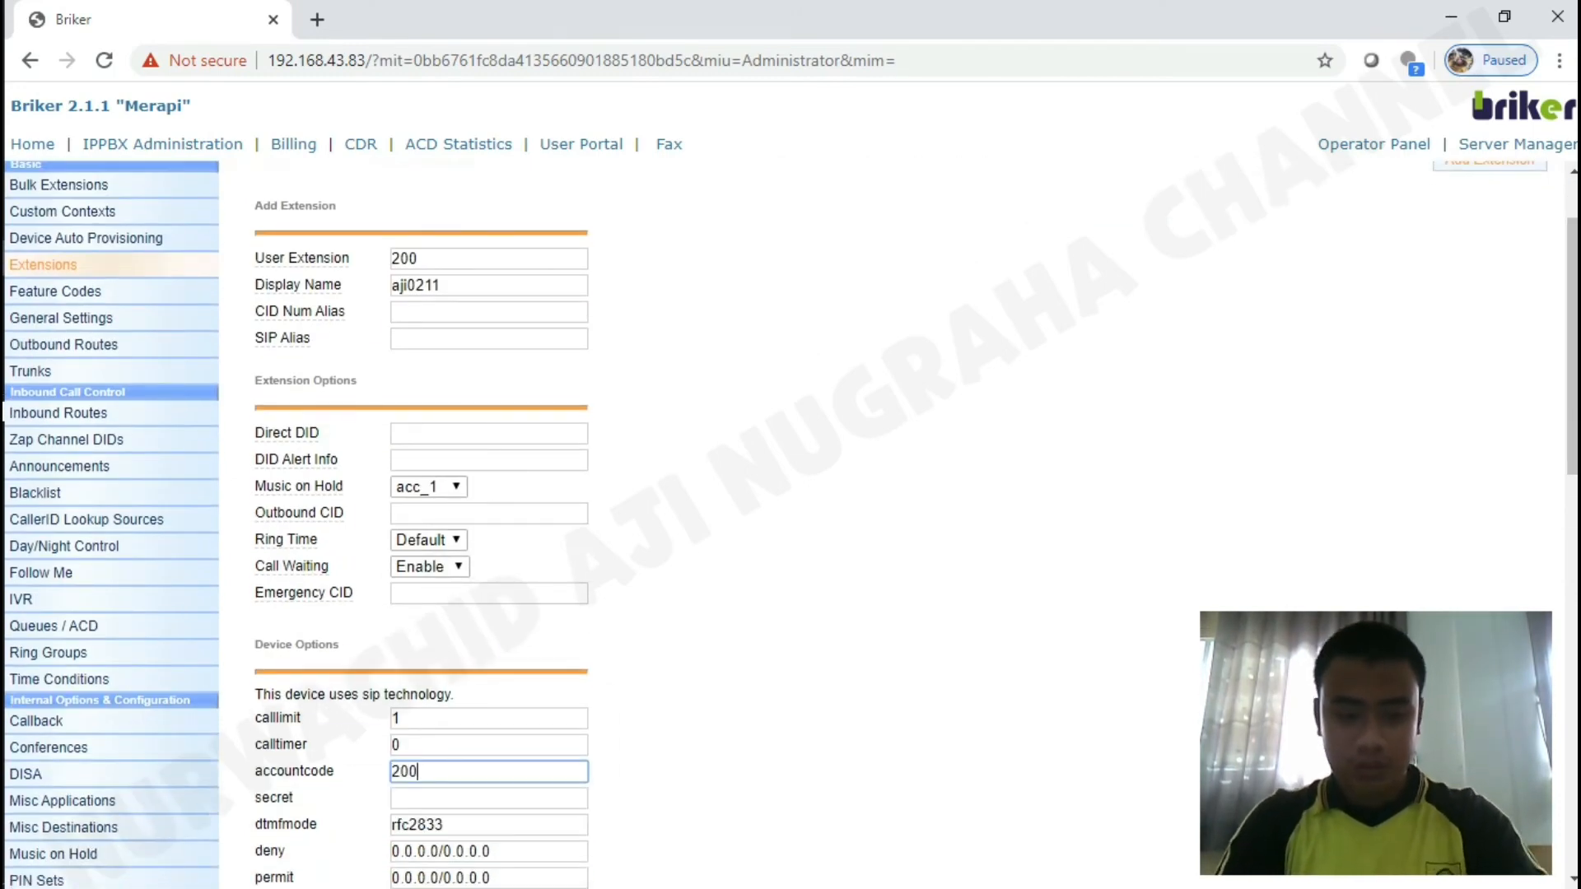
key("Tab")
type("1234")
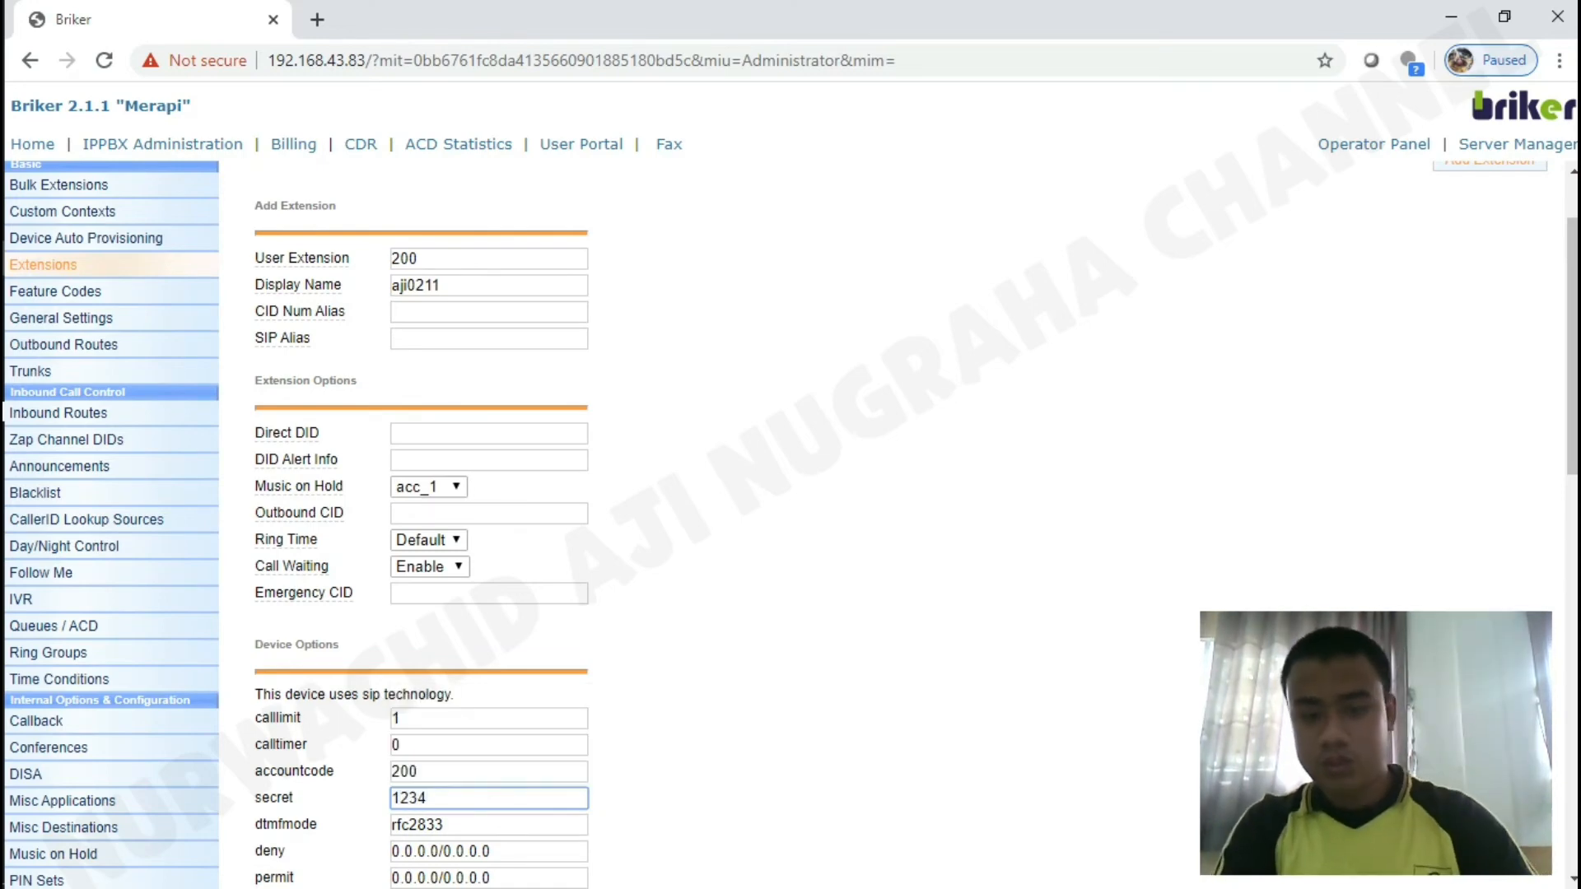
scroll(791, 527, "down", 10)
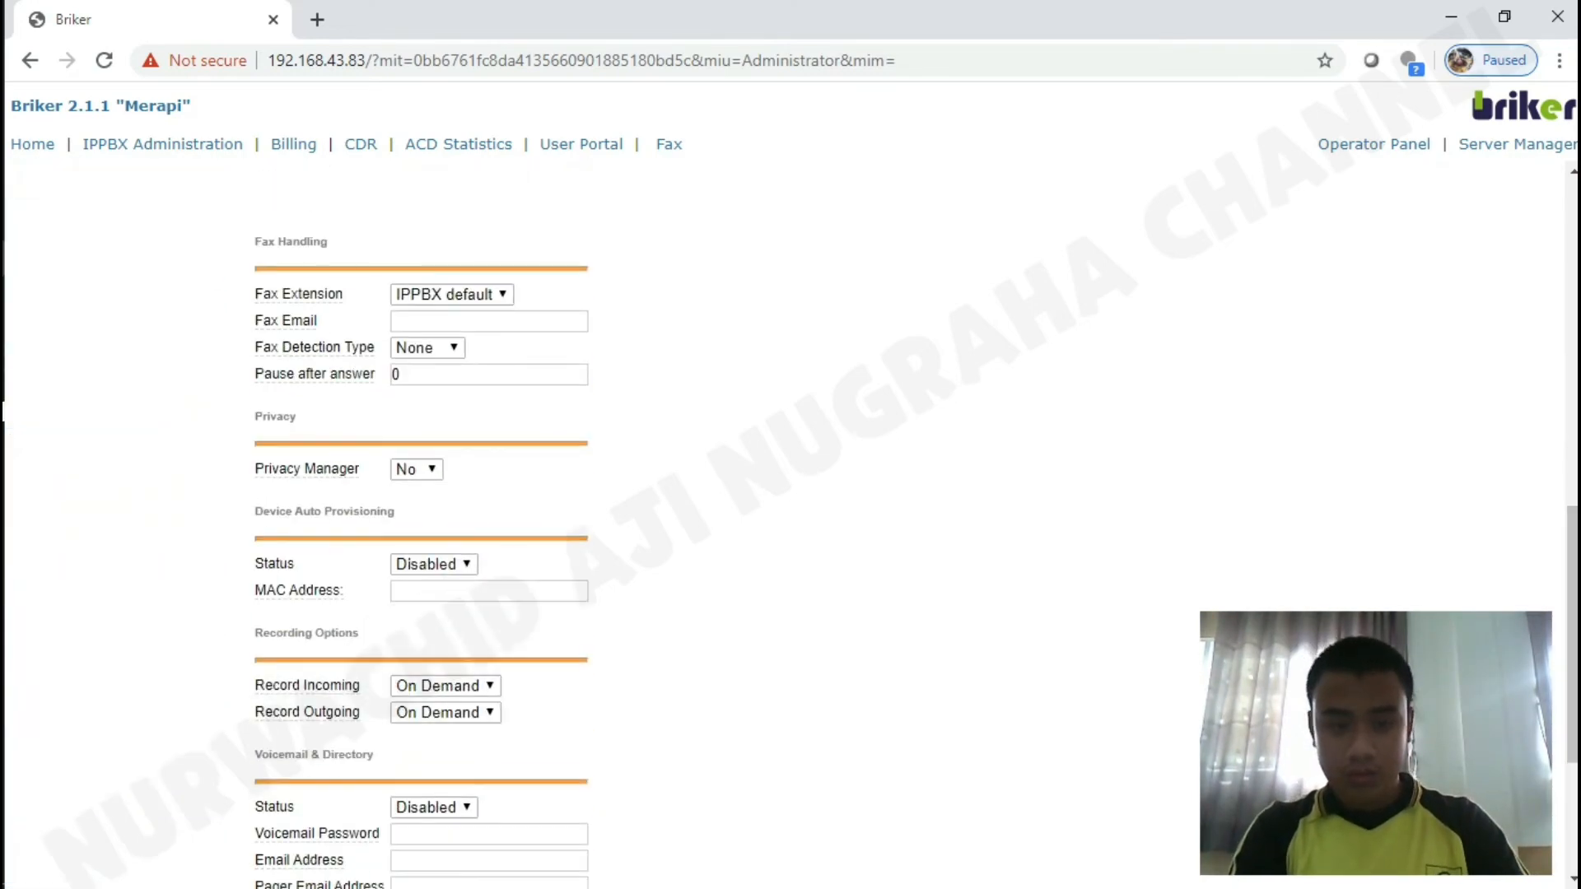
scroll(1278, 148, "down", 3)
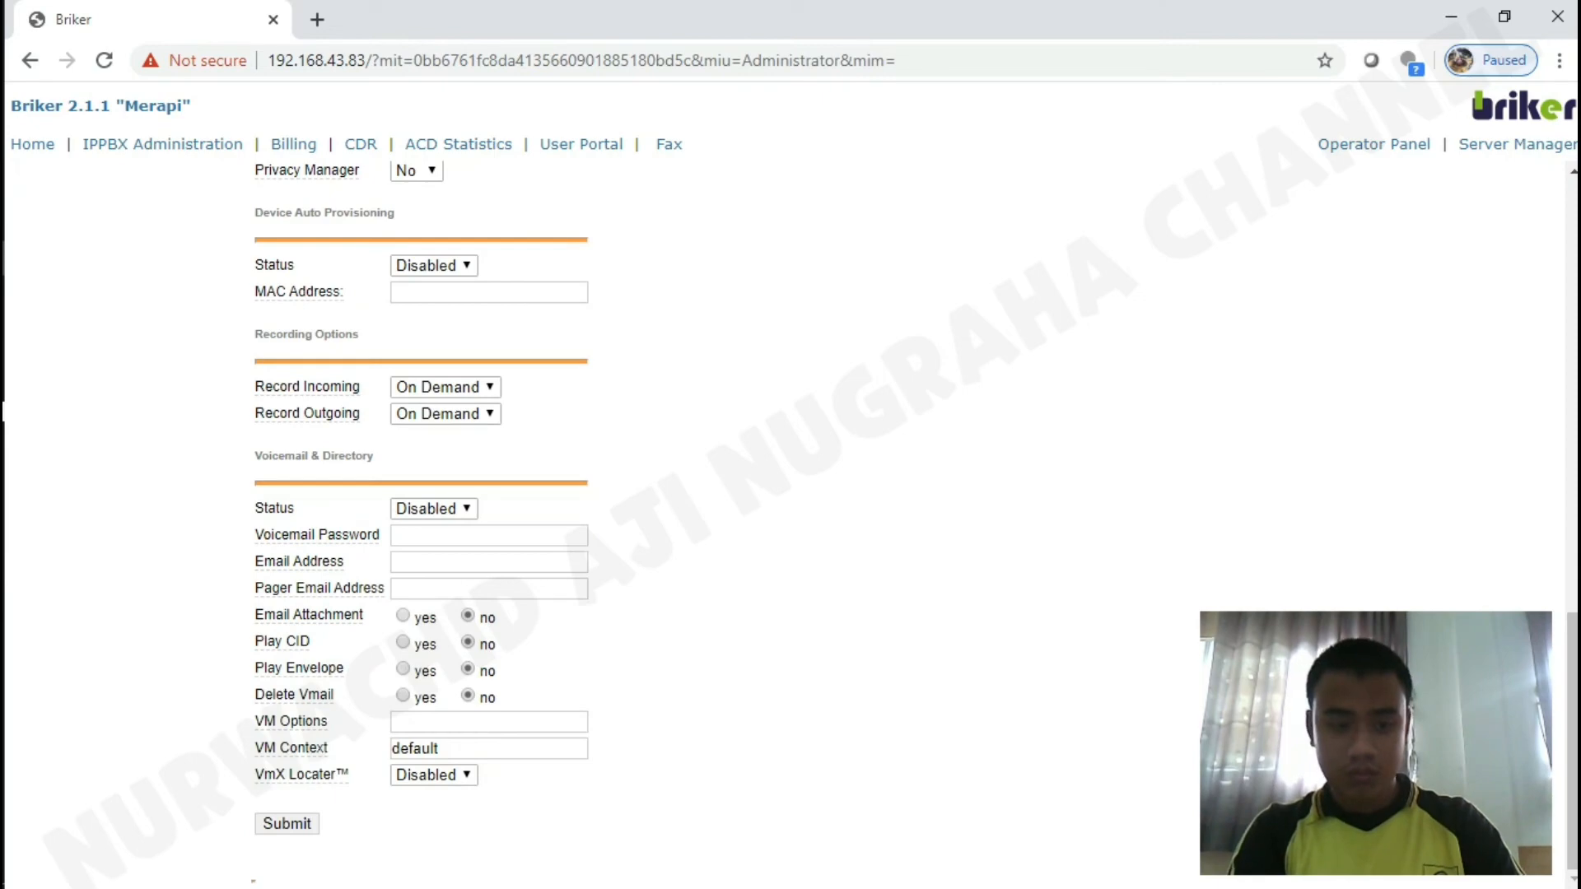
left_click(286, 823)
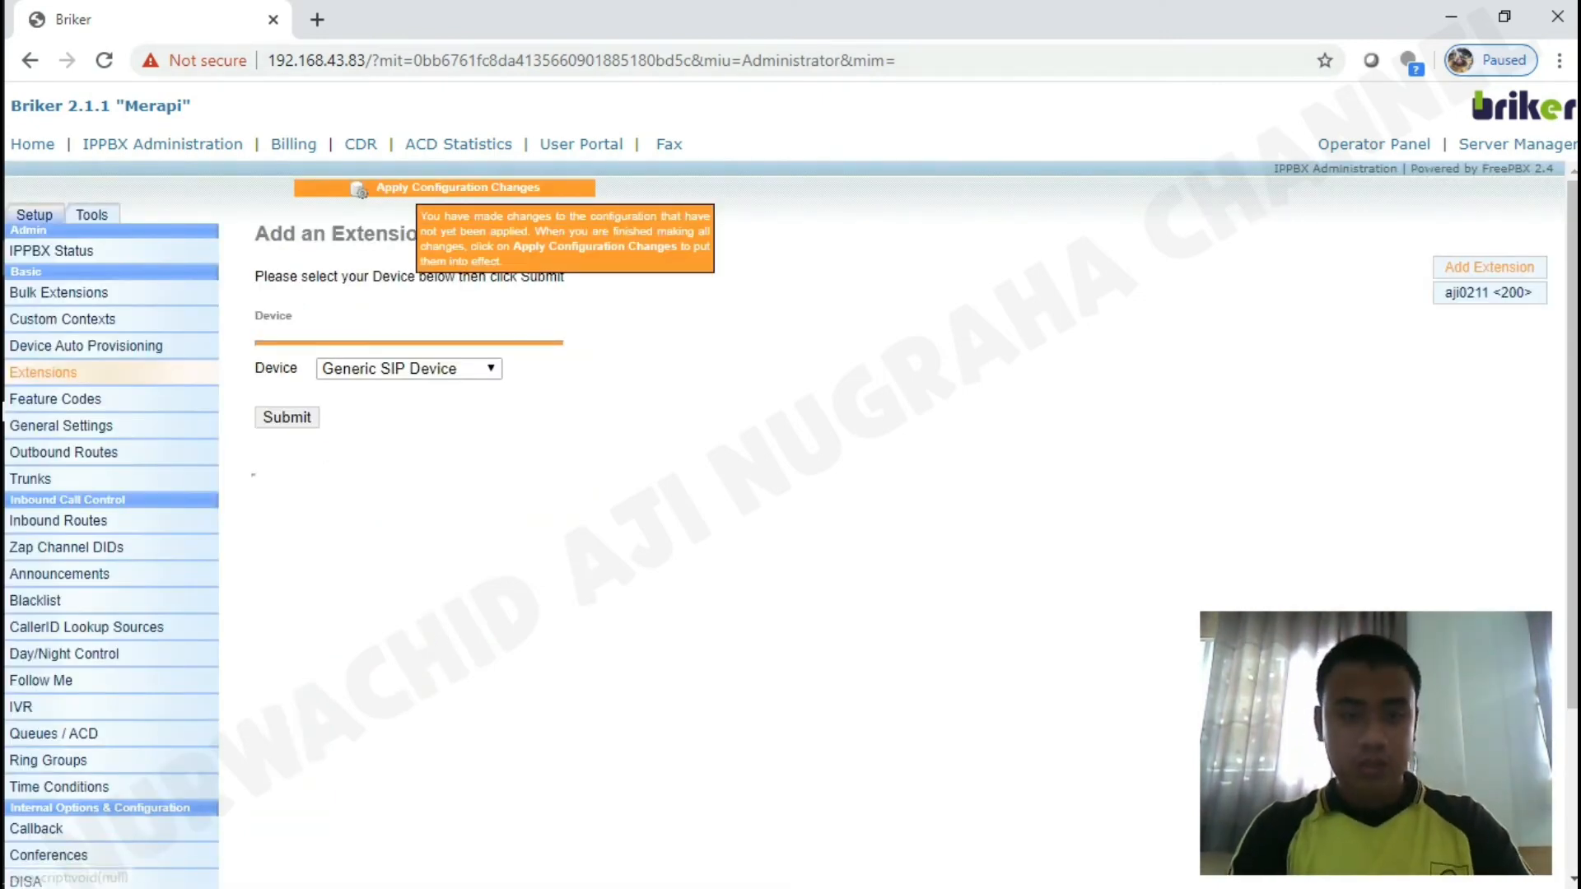
Apply pending changes with a reload, then open a new Generic SIP Device extension form.
left_click(362, 189)
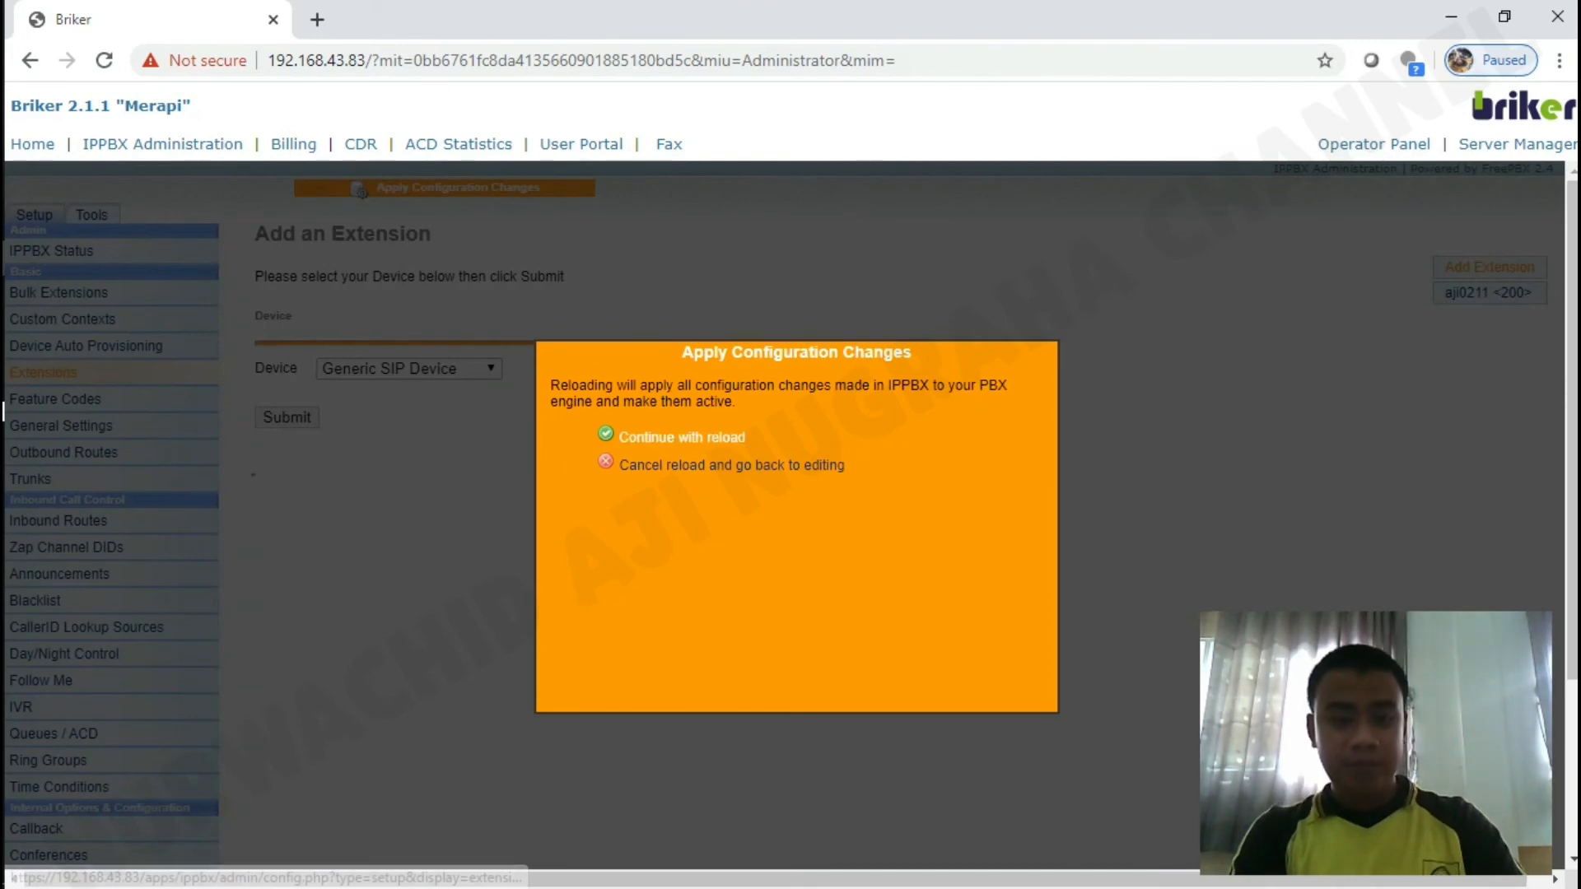
left_click(682, 437)
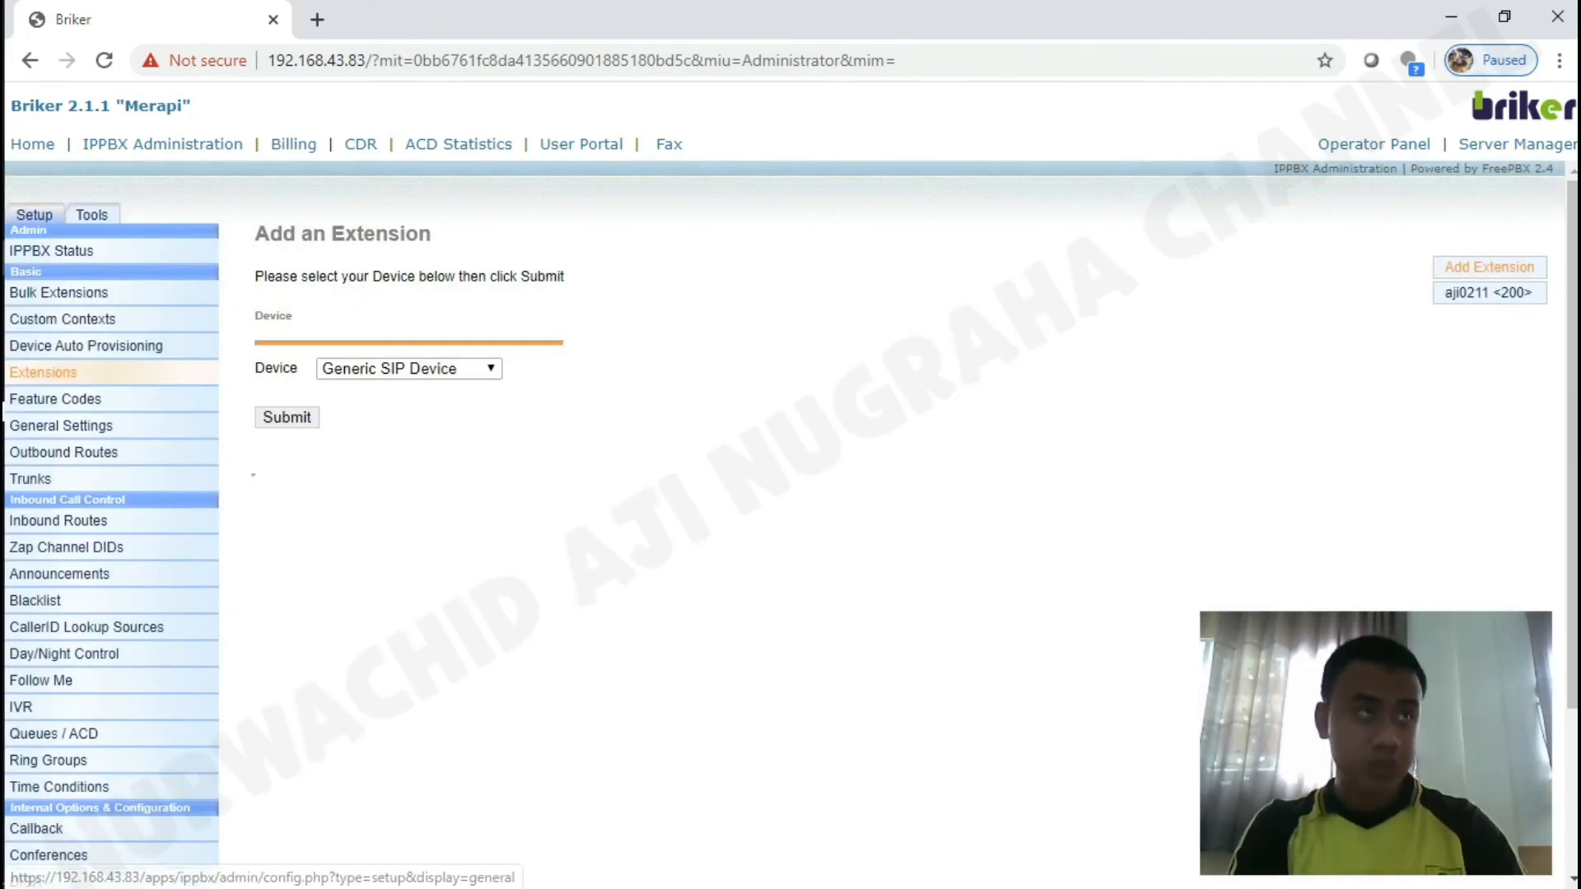
left_click(286, 418)
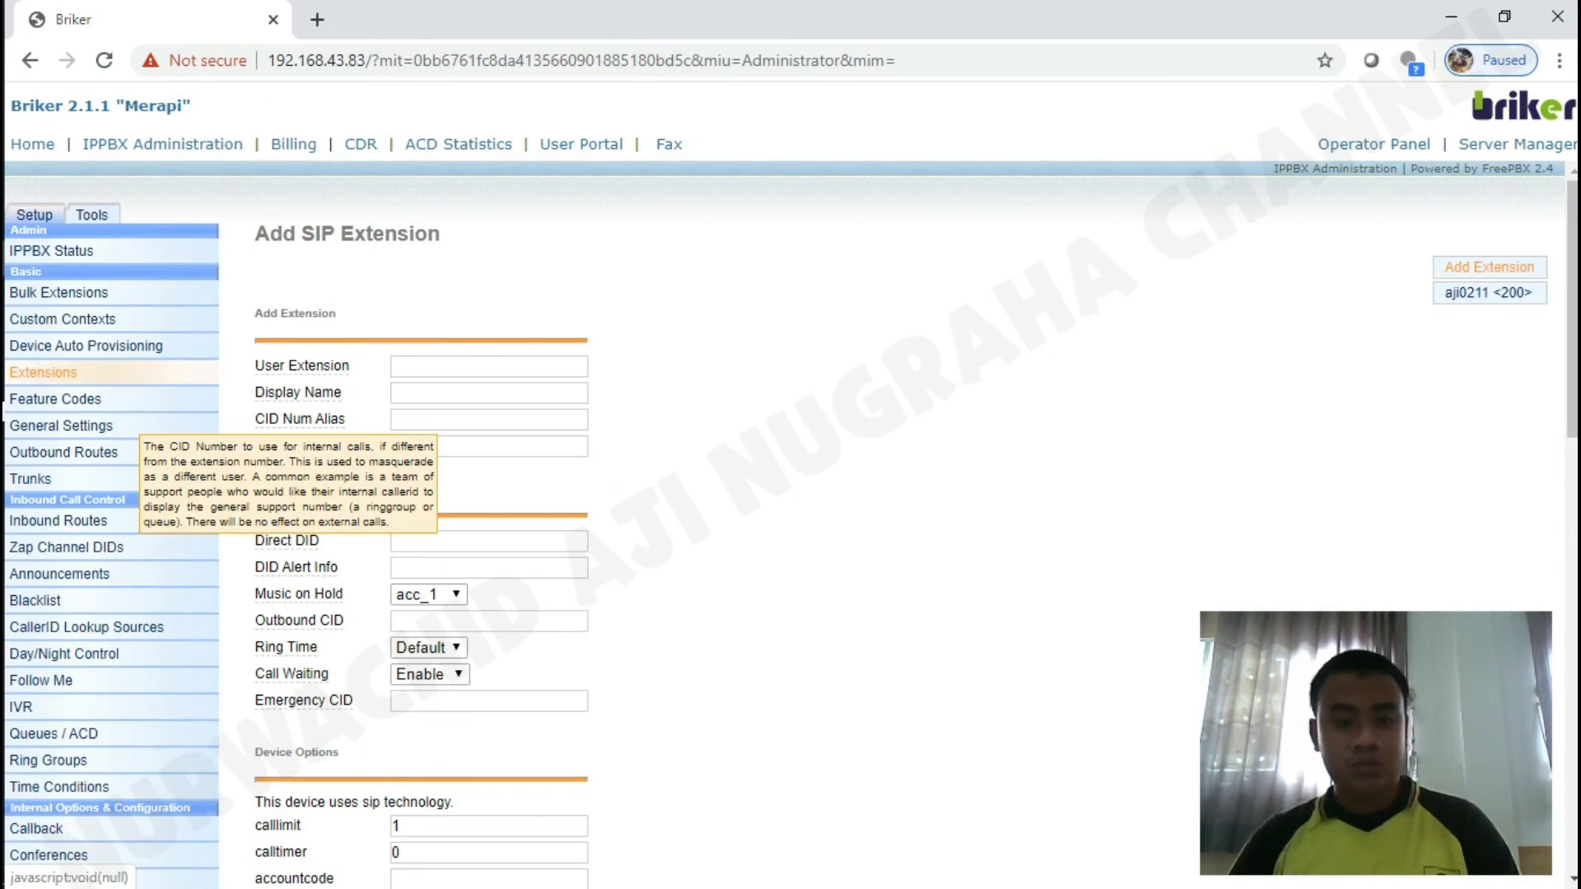
Enter 100 as the user extension and fill in the display name.
left_click(489, 366)
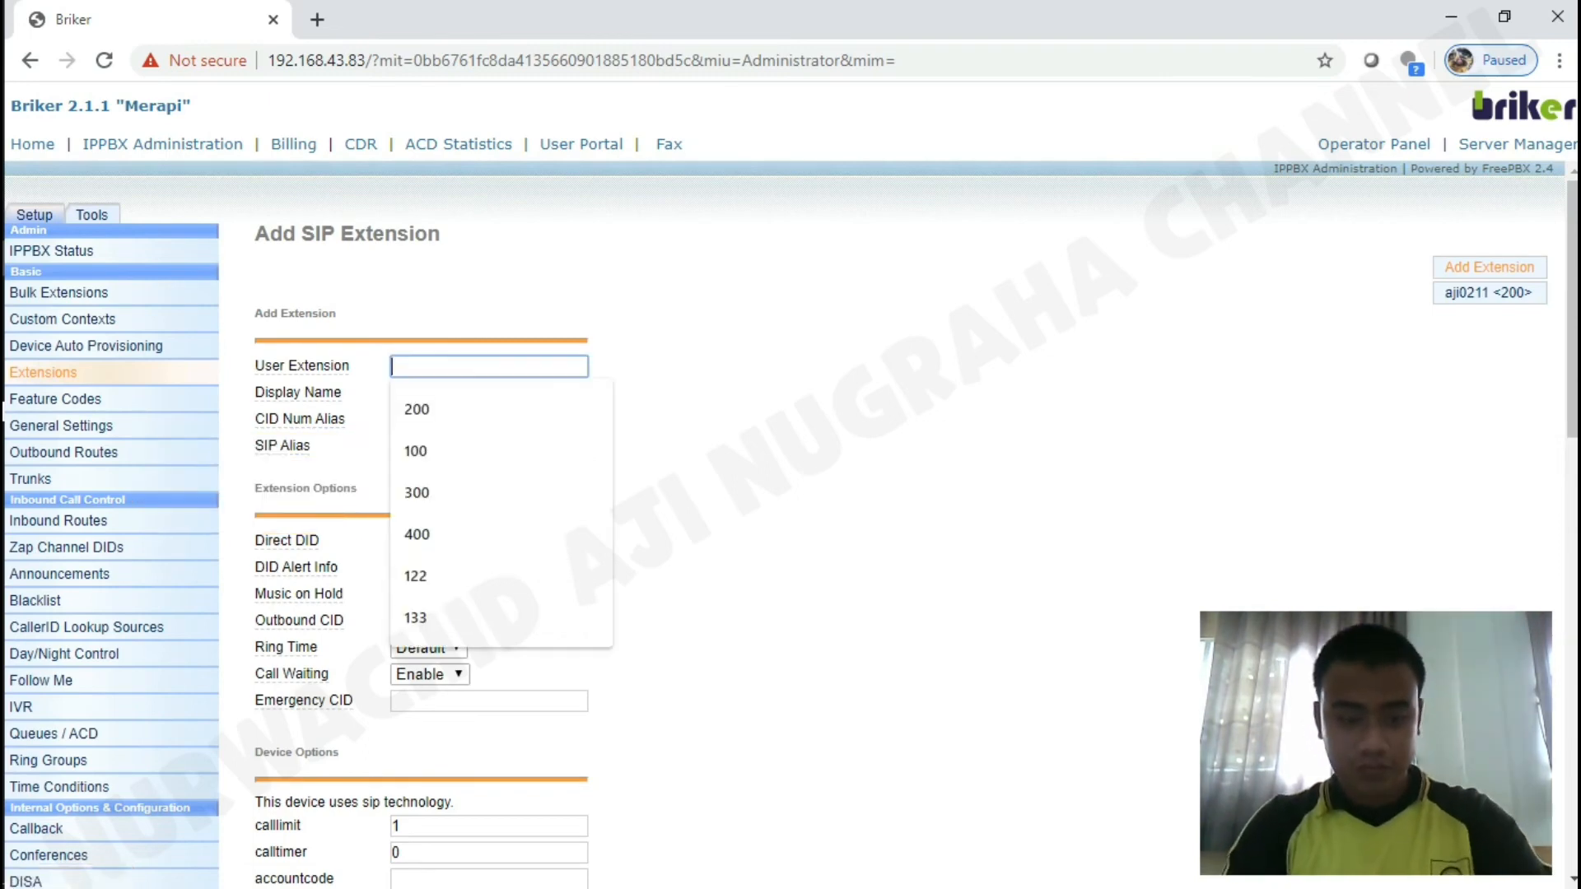
type("100")
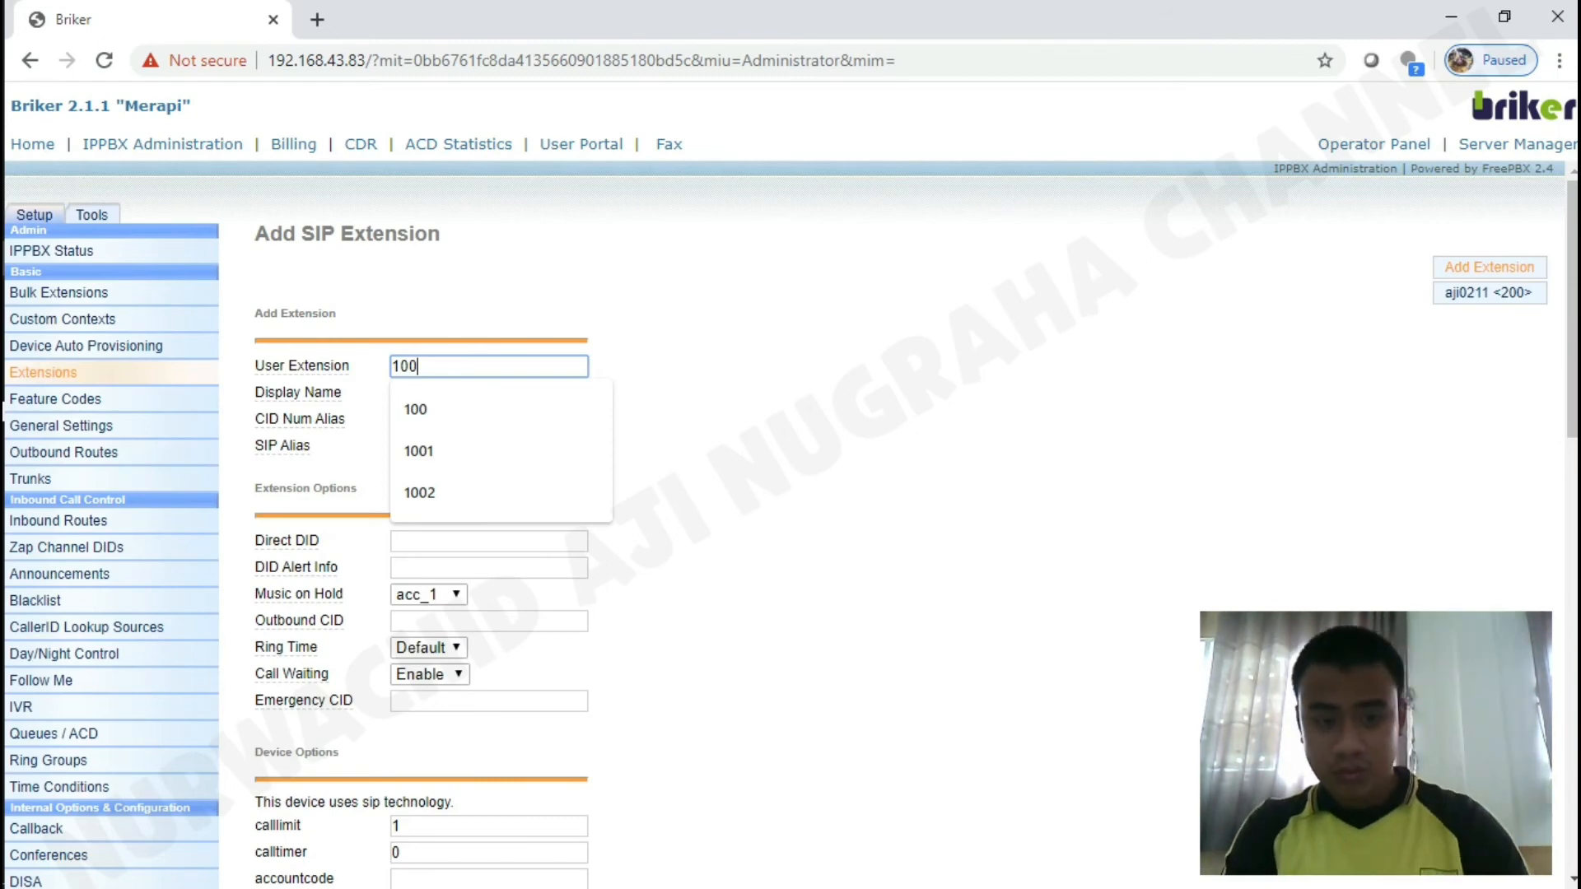
key("Tab")
left_click(489, 393)
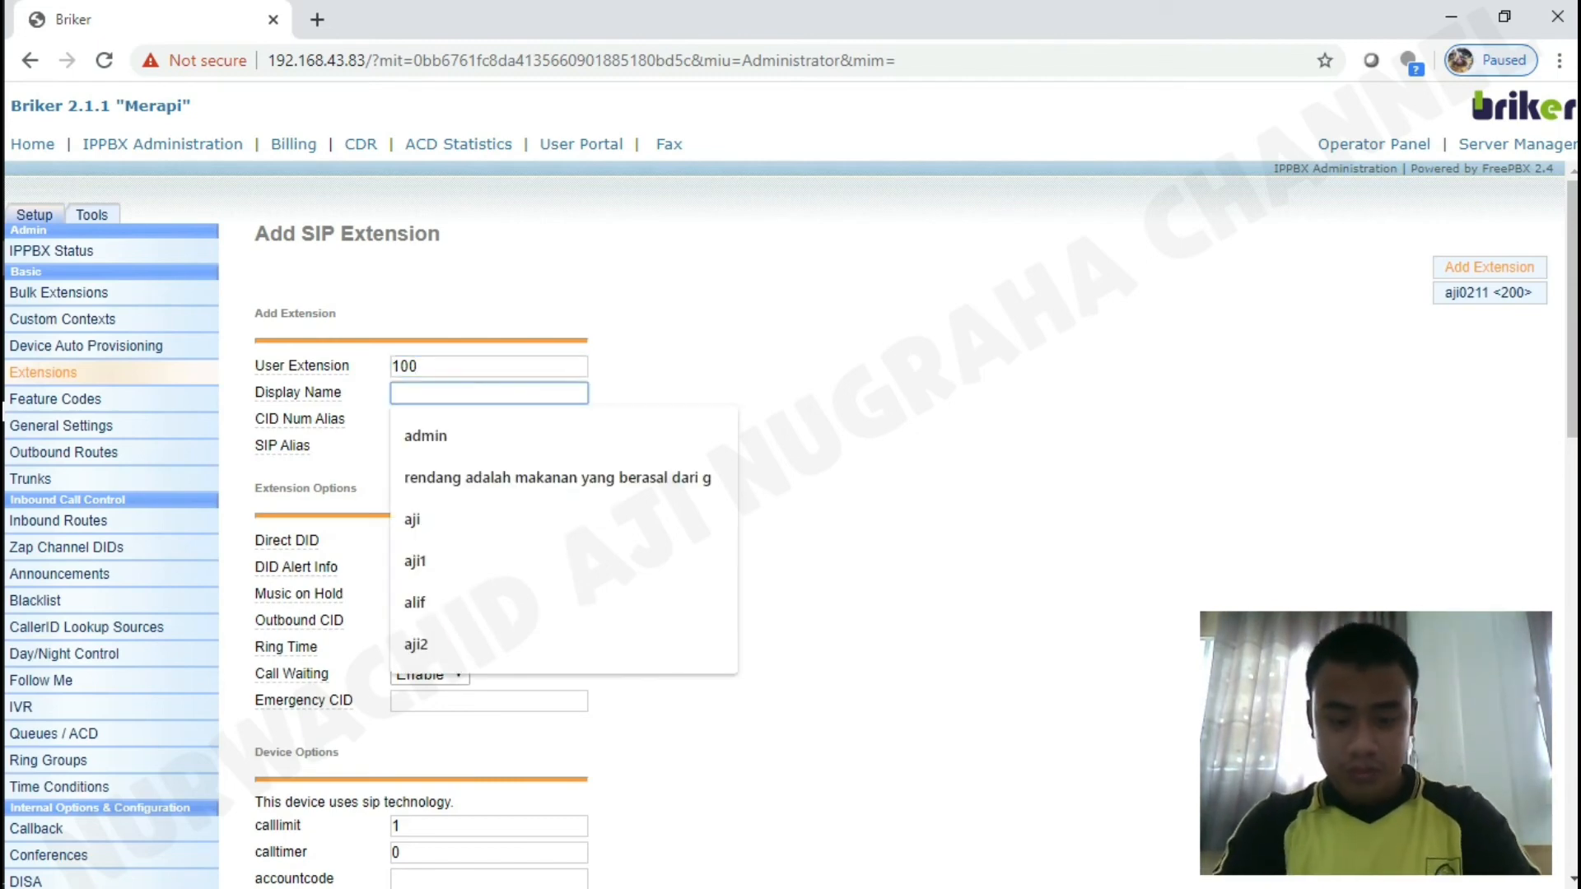
type("aji011")
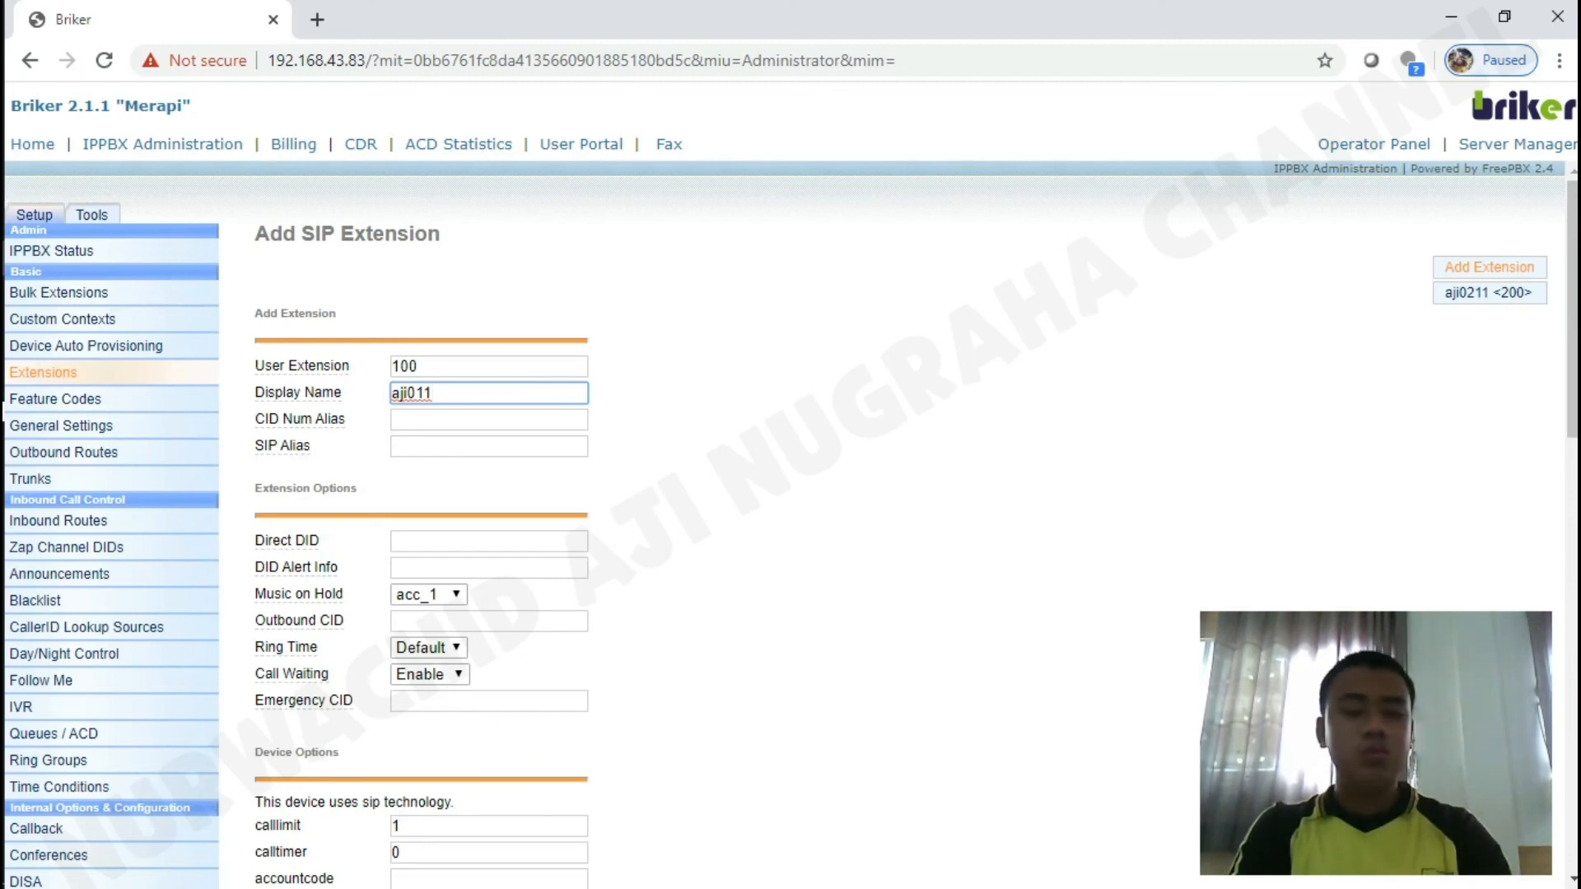
scroll(489, 527, "down", 3)
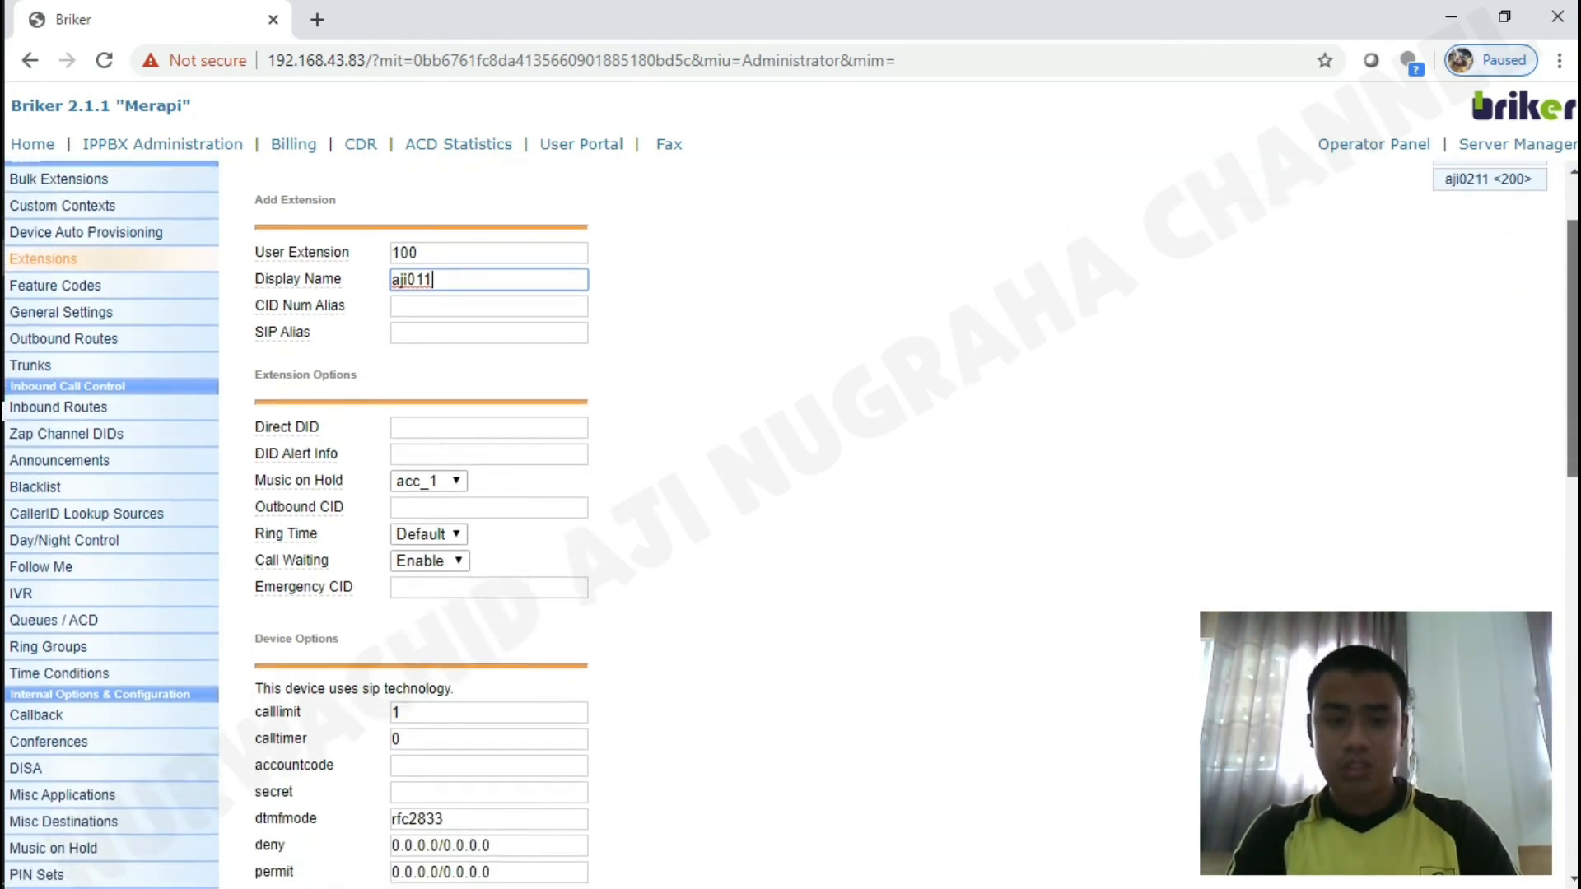
Set account code 100, enter the extension secret, and submit extension 100.
left_click(489, 609)
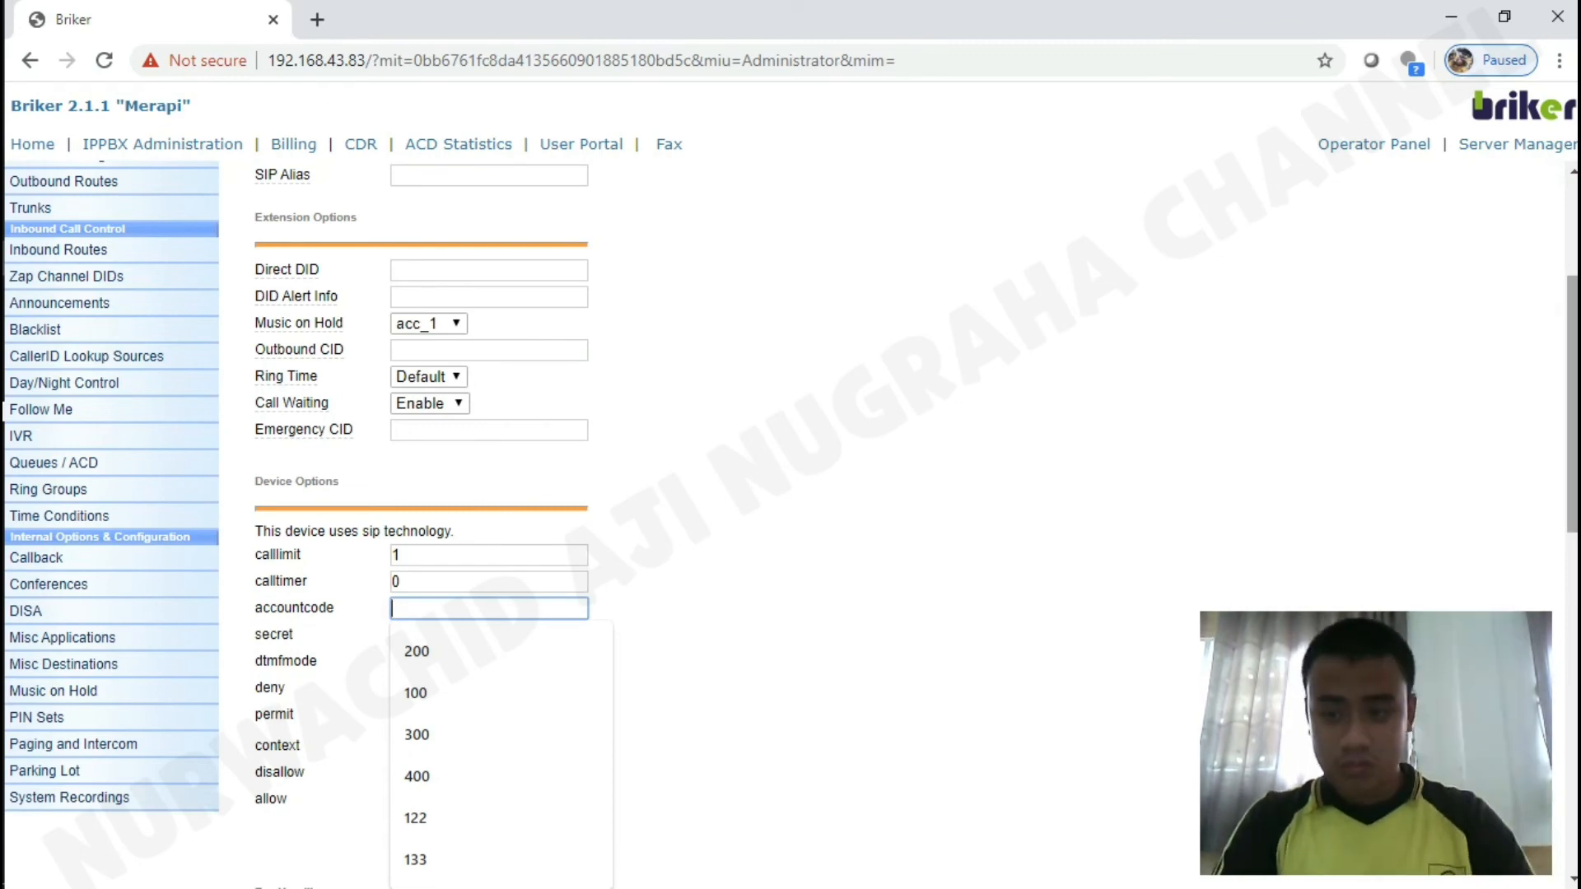
scroll(790, 527, "up", 3)
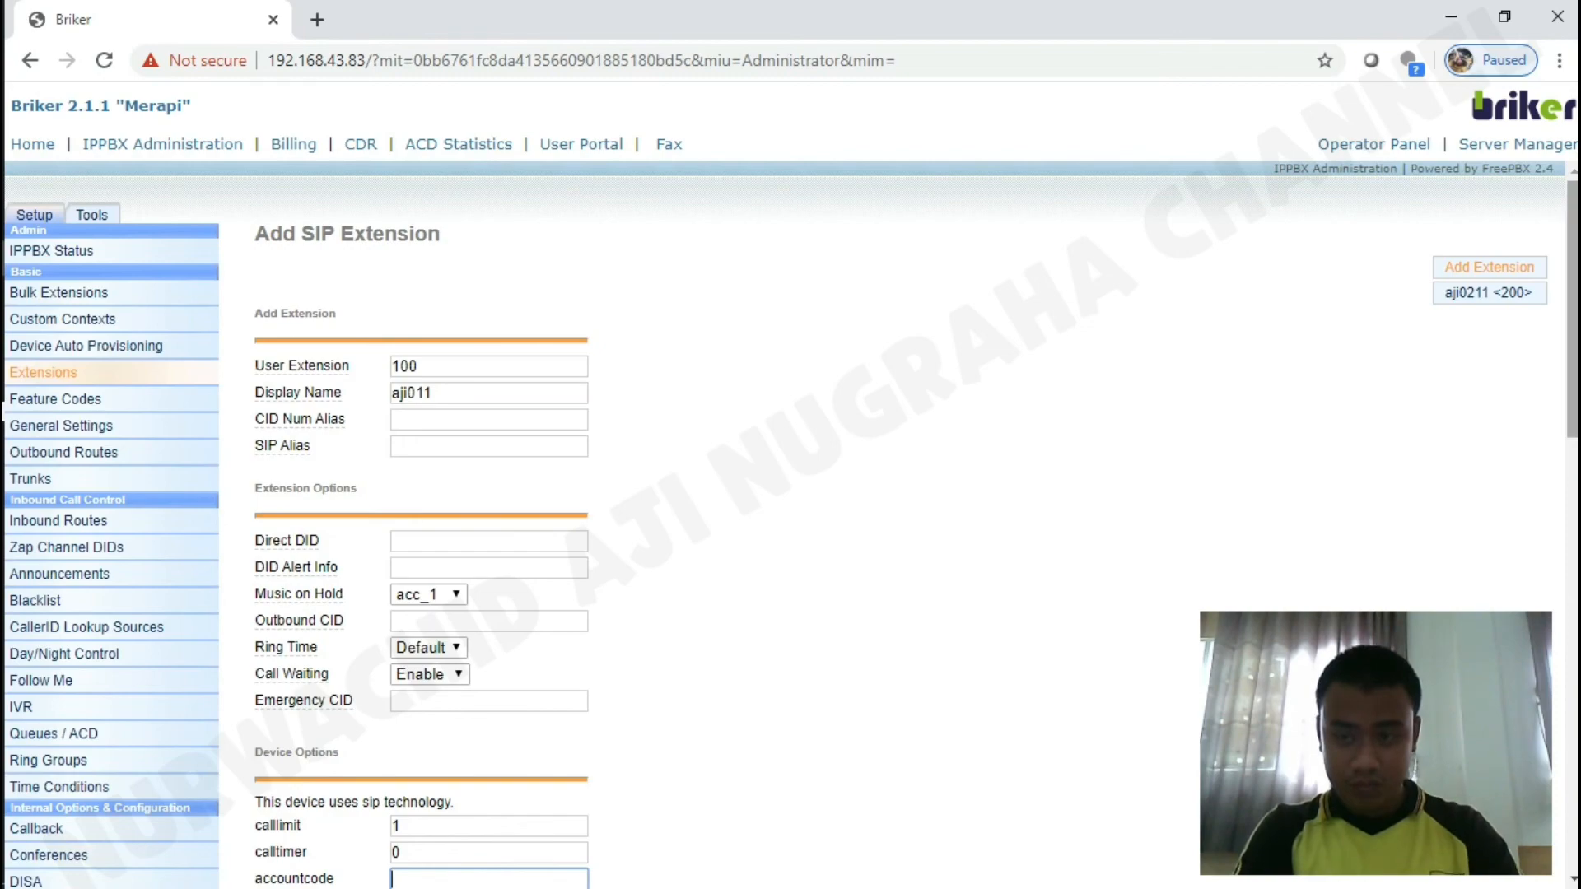
scroll(791, 527, "down", 3)
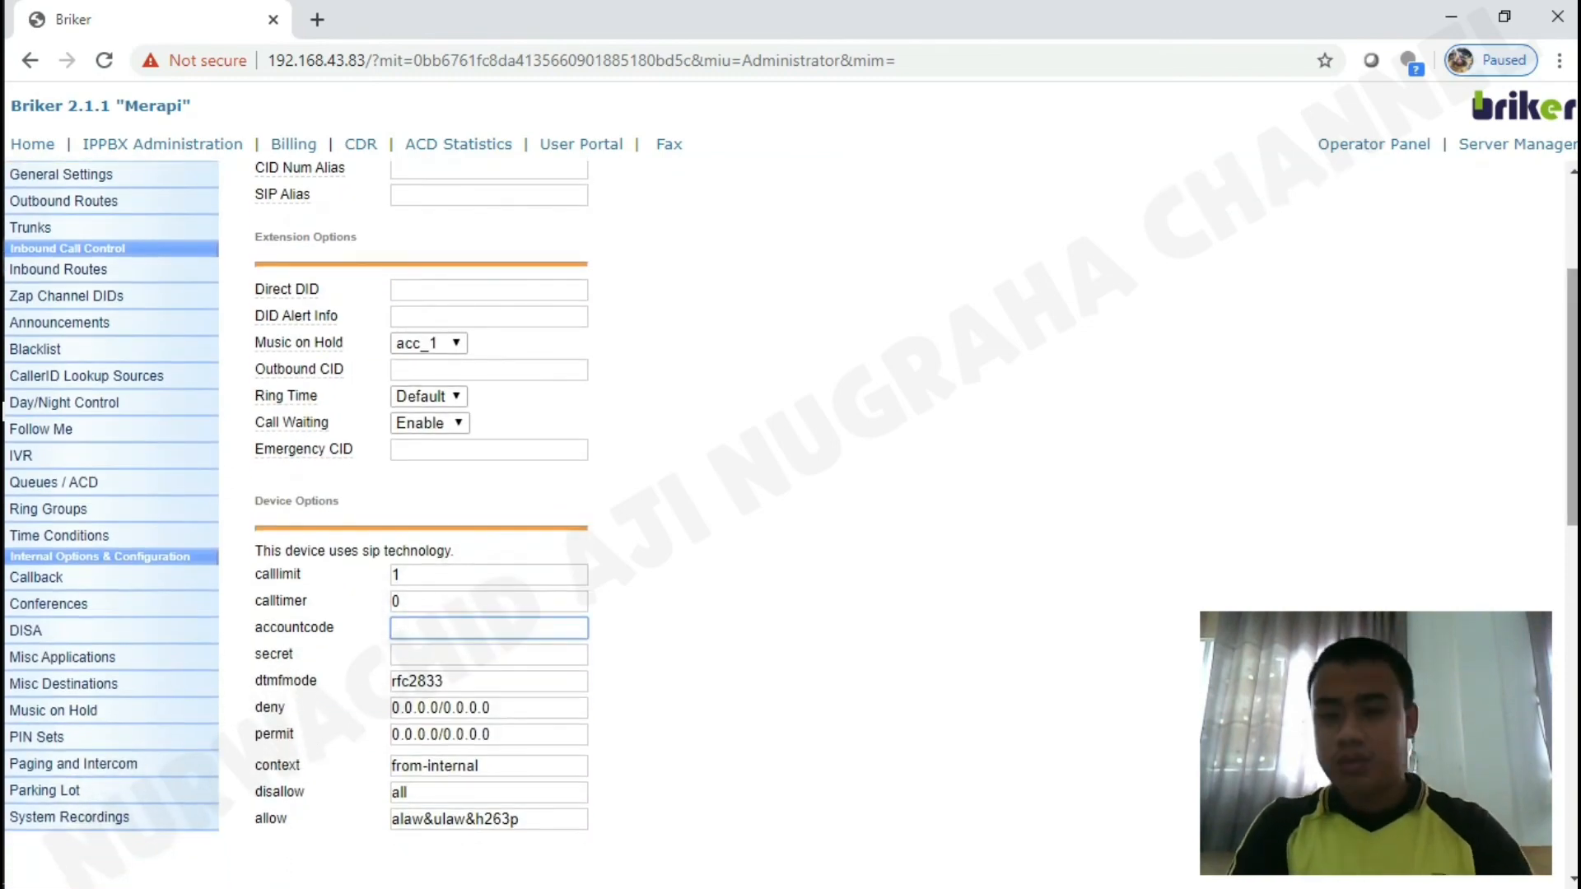
scroll(790, 527, "up", 3)
scroll(790, 527, "down", 1)
scroll(790, 527, "down", 1)
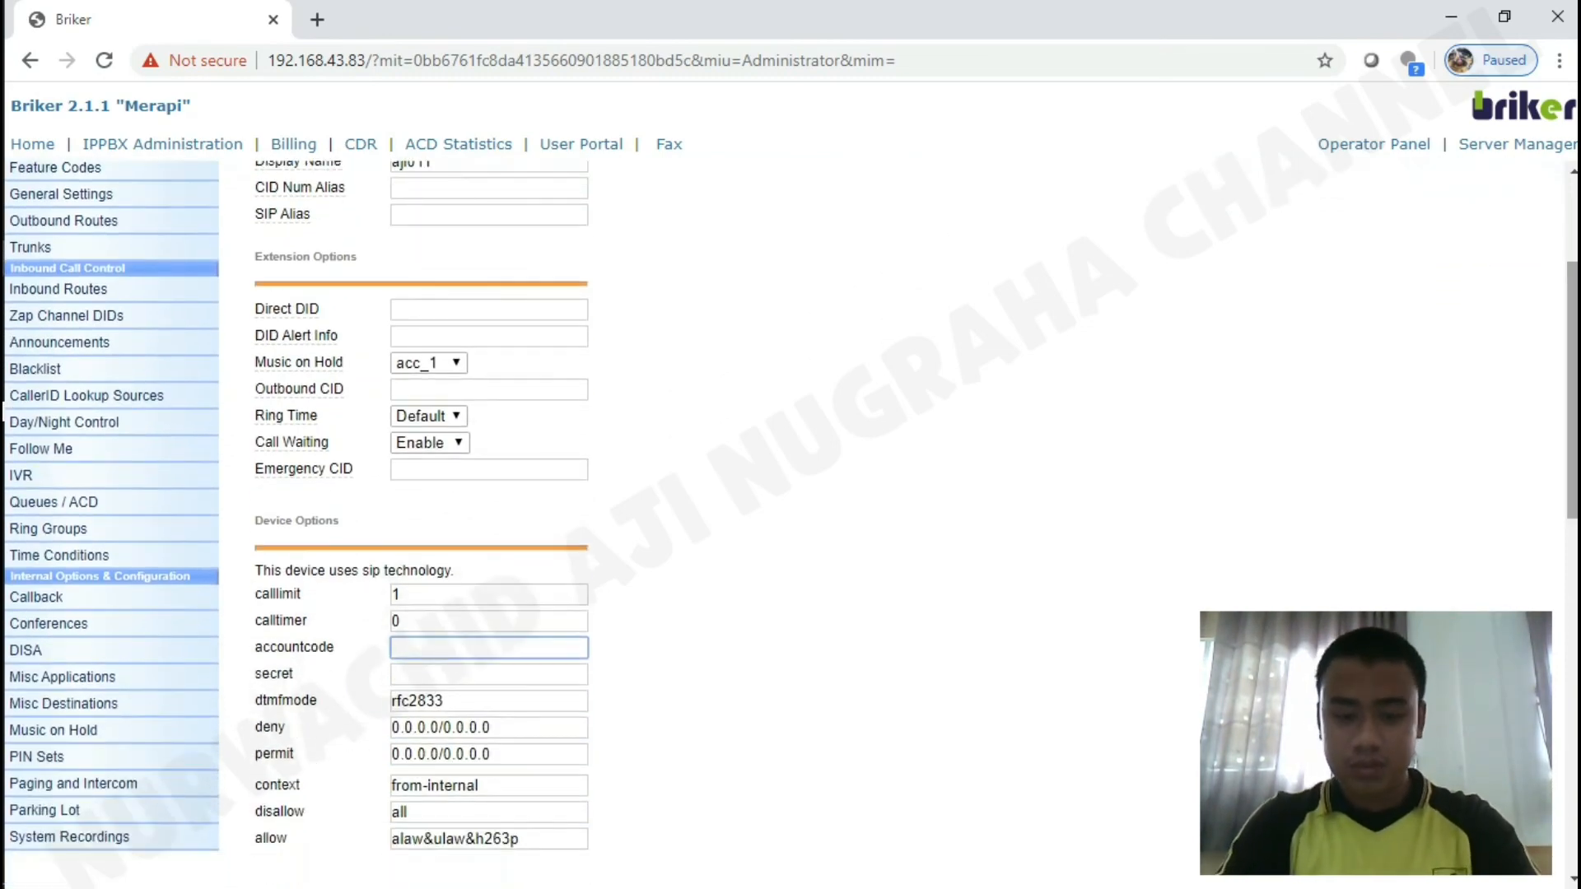
type("100")
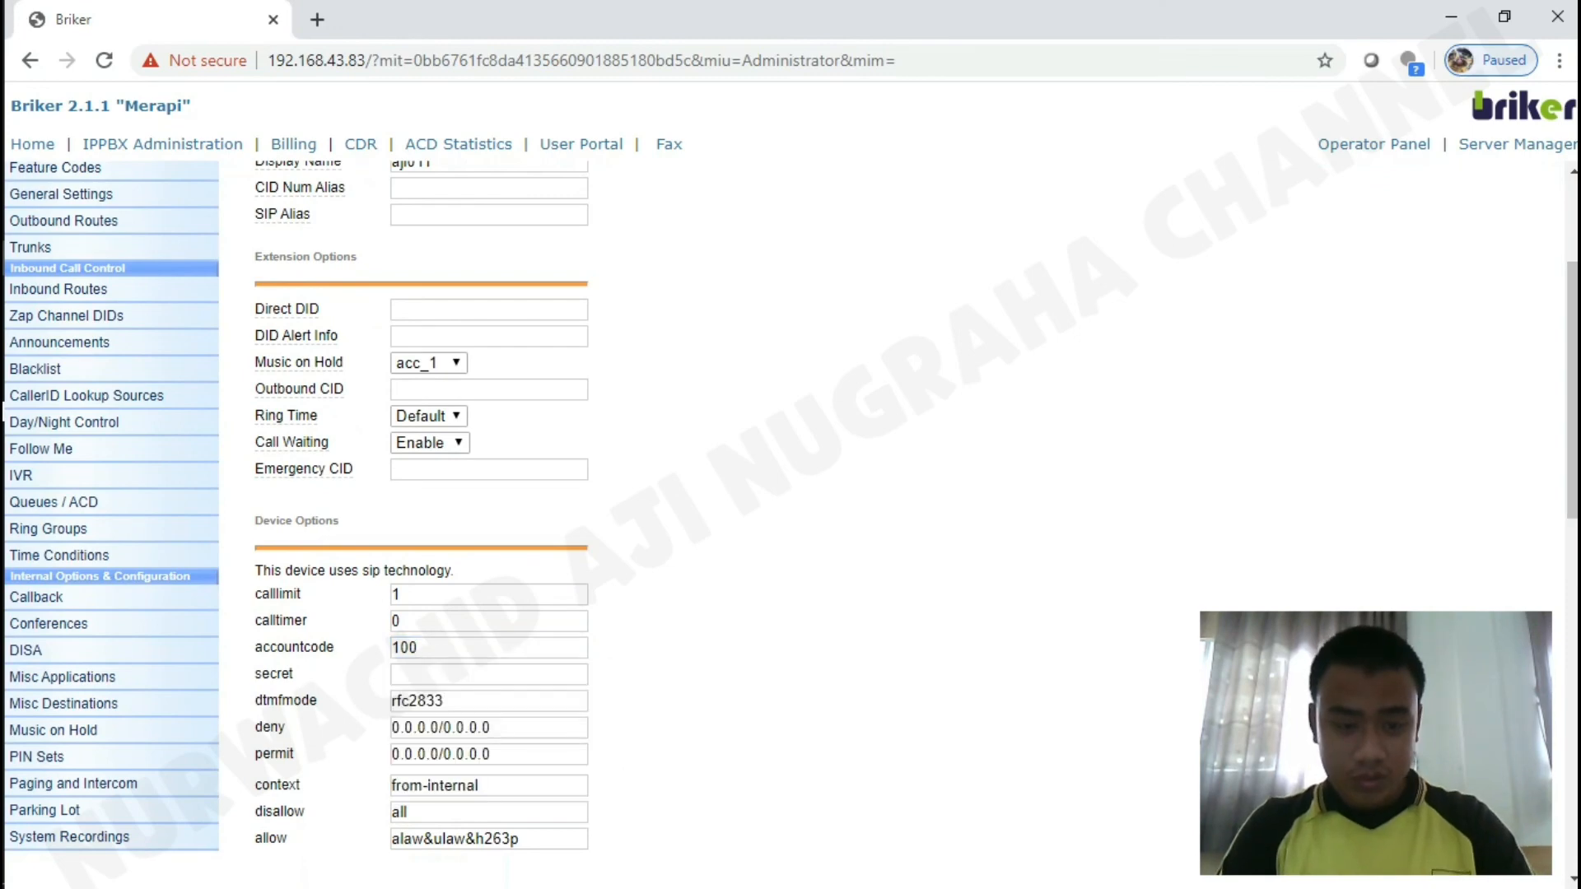
left_click(489, 674)
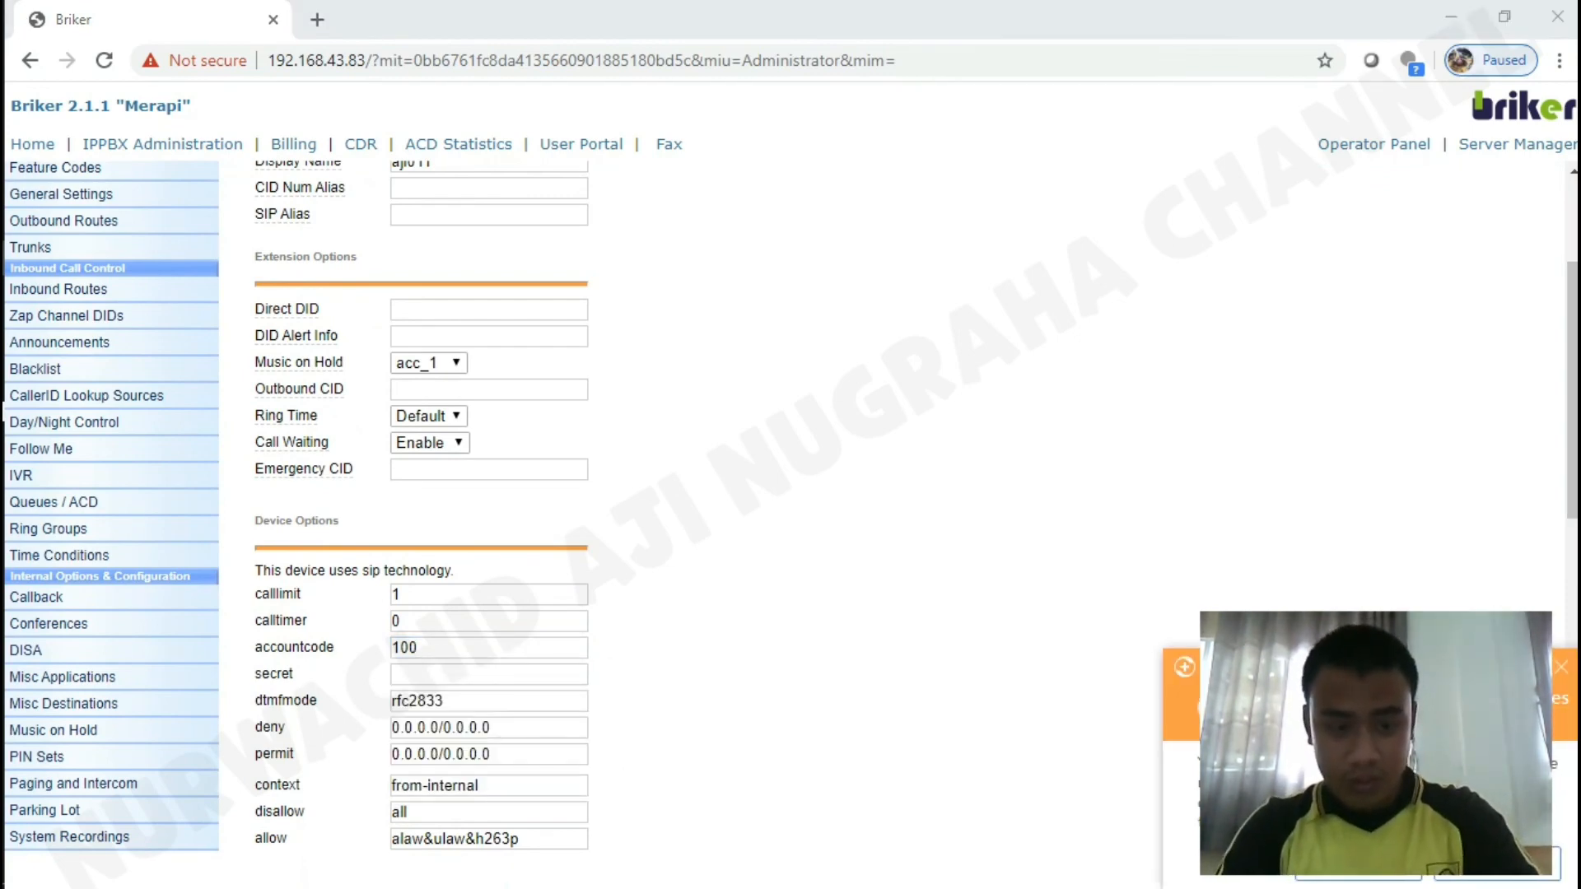
type("1234")
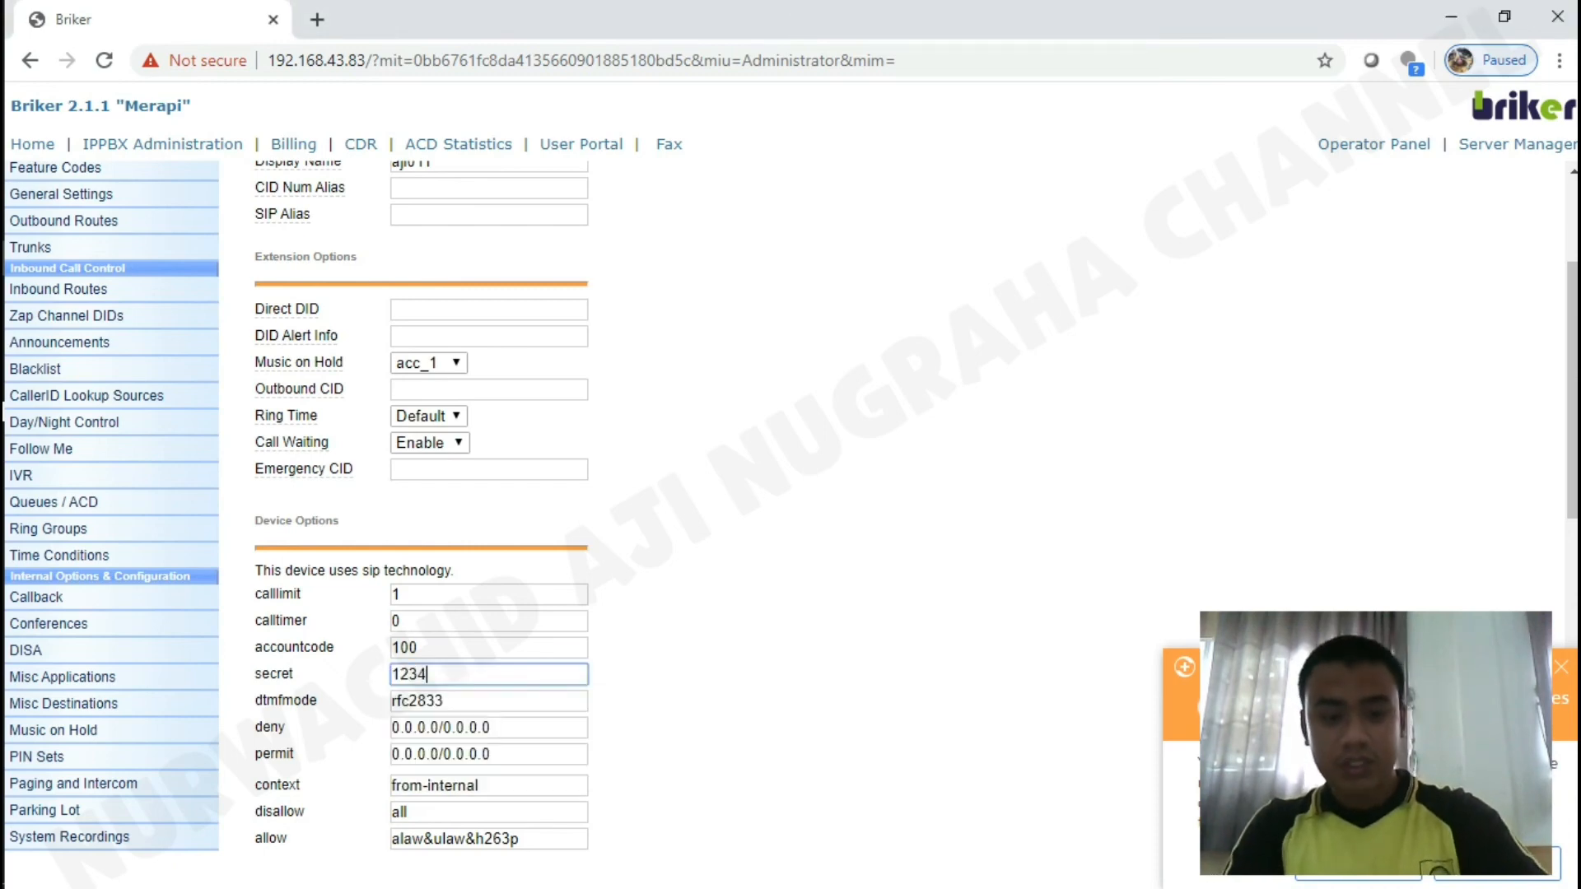
scroll(790, 494, "down", 5)
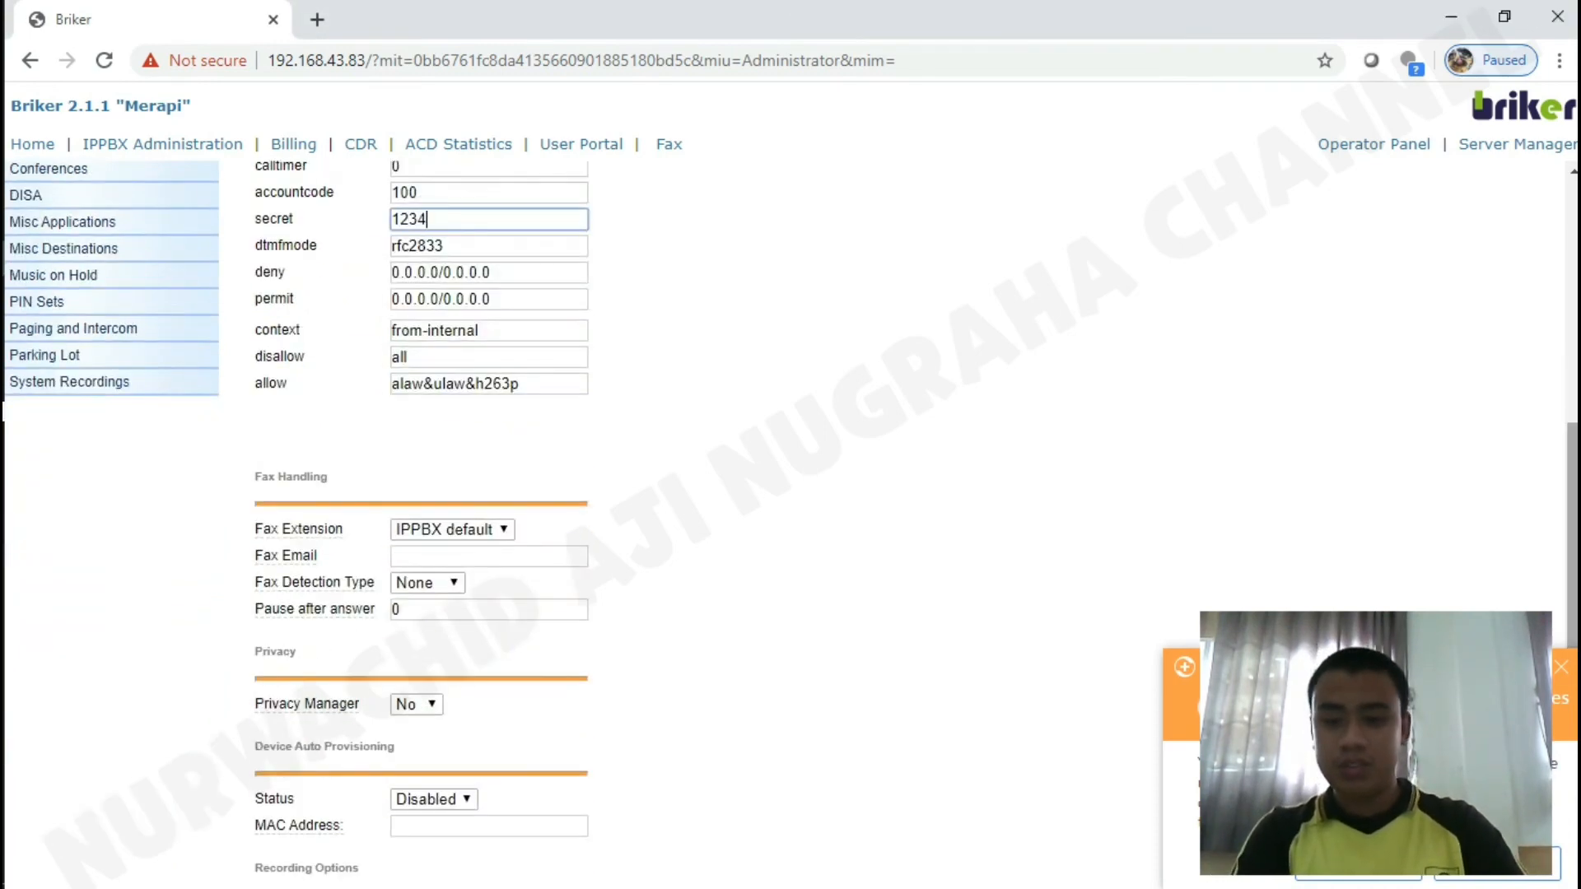
scroll(791, 494, "down", 5)
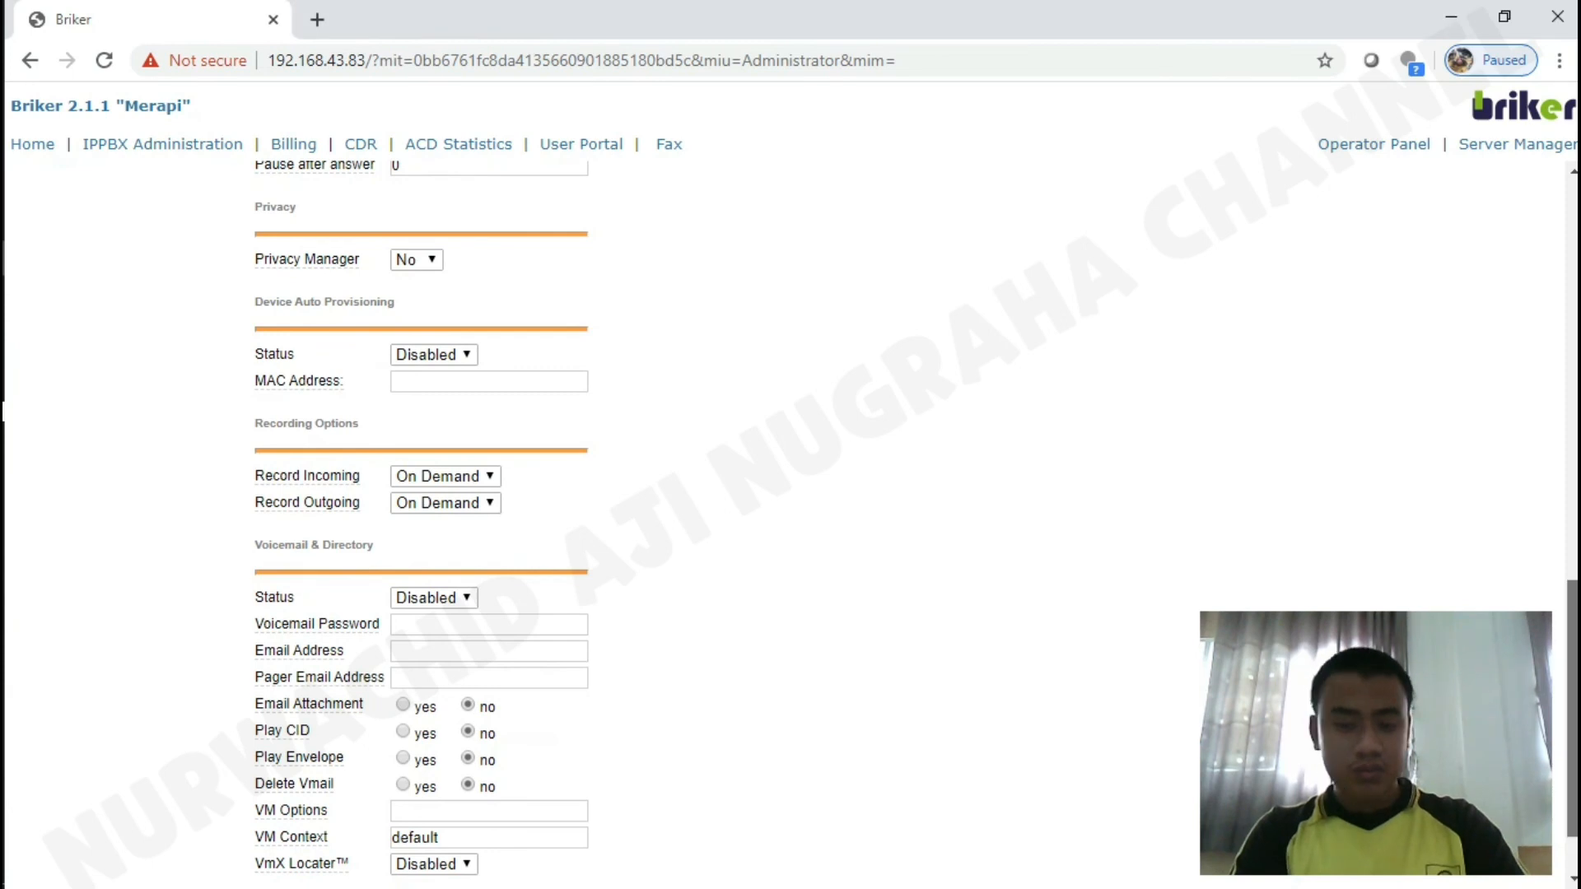
scroll(791, 510, "down", 1)
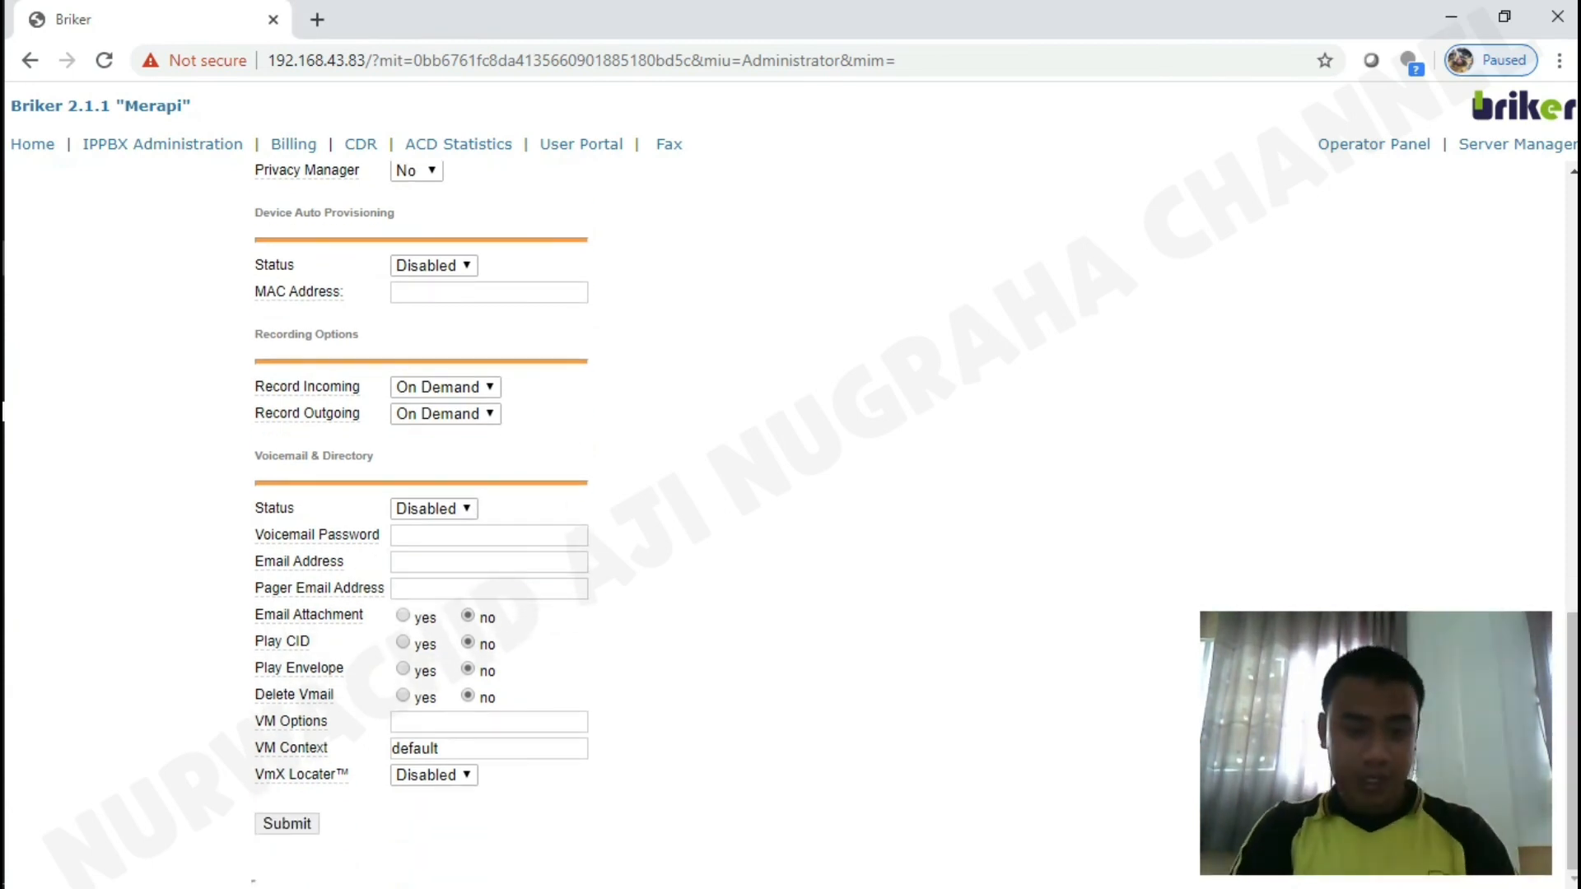
left_click(287, 824)
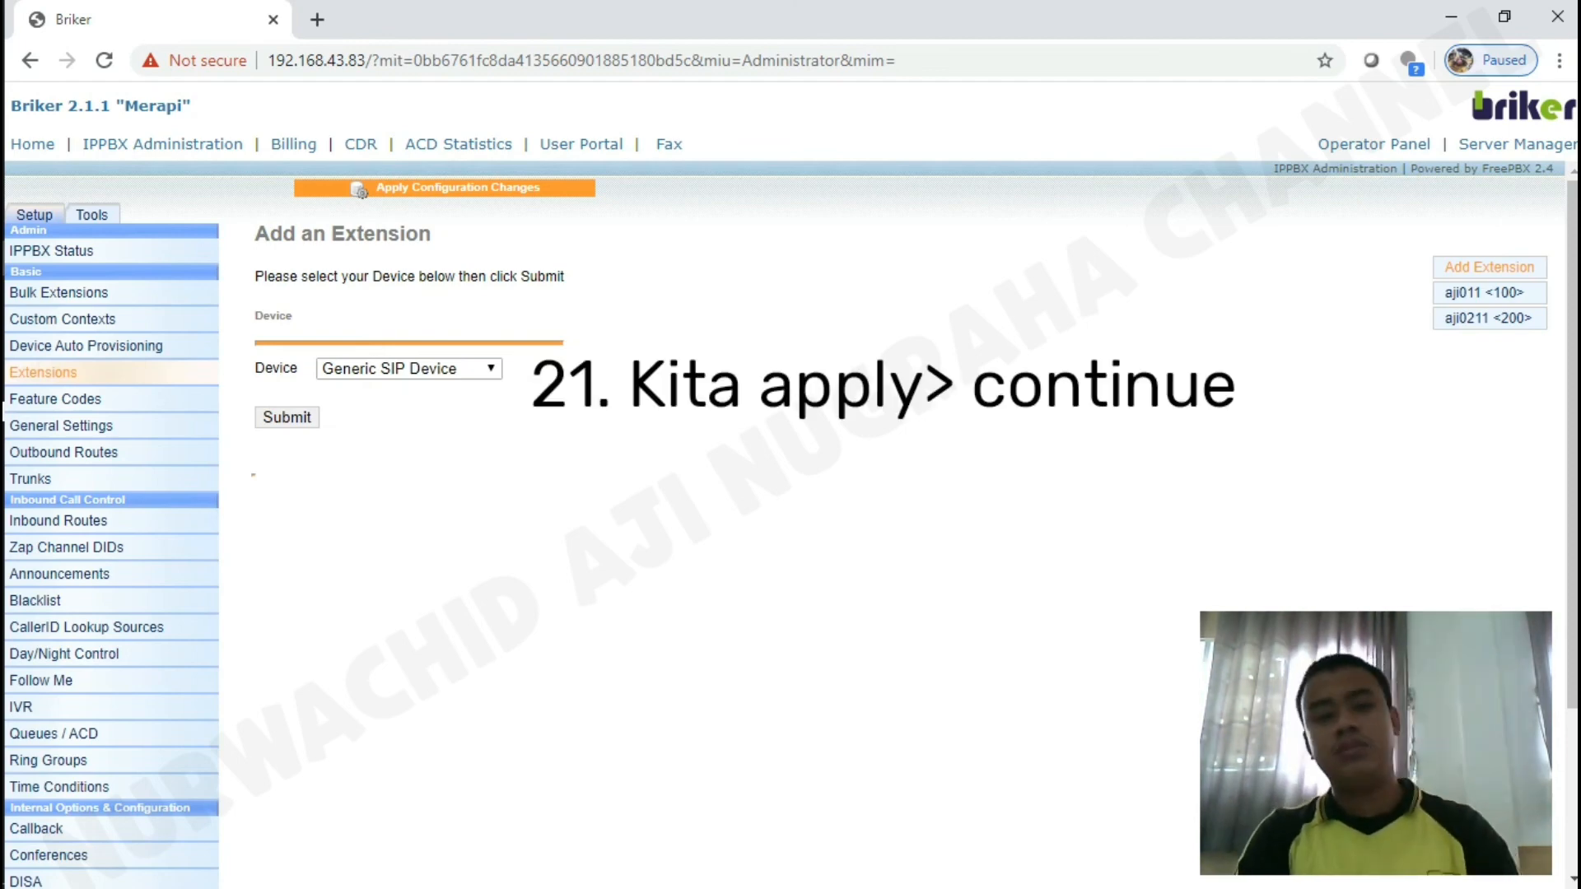
Apply the configuration changes for extensions 200 and 100 with Continue with reload.
left_click(412, 188)
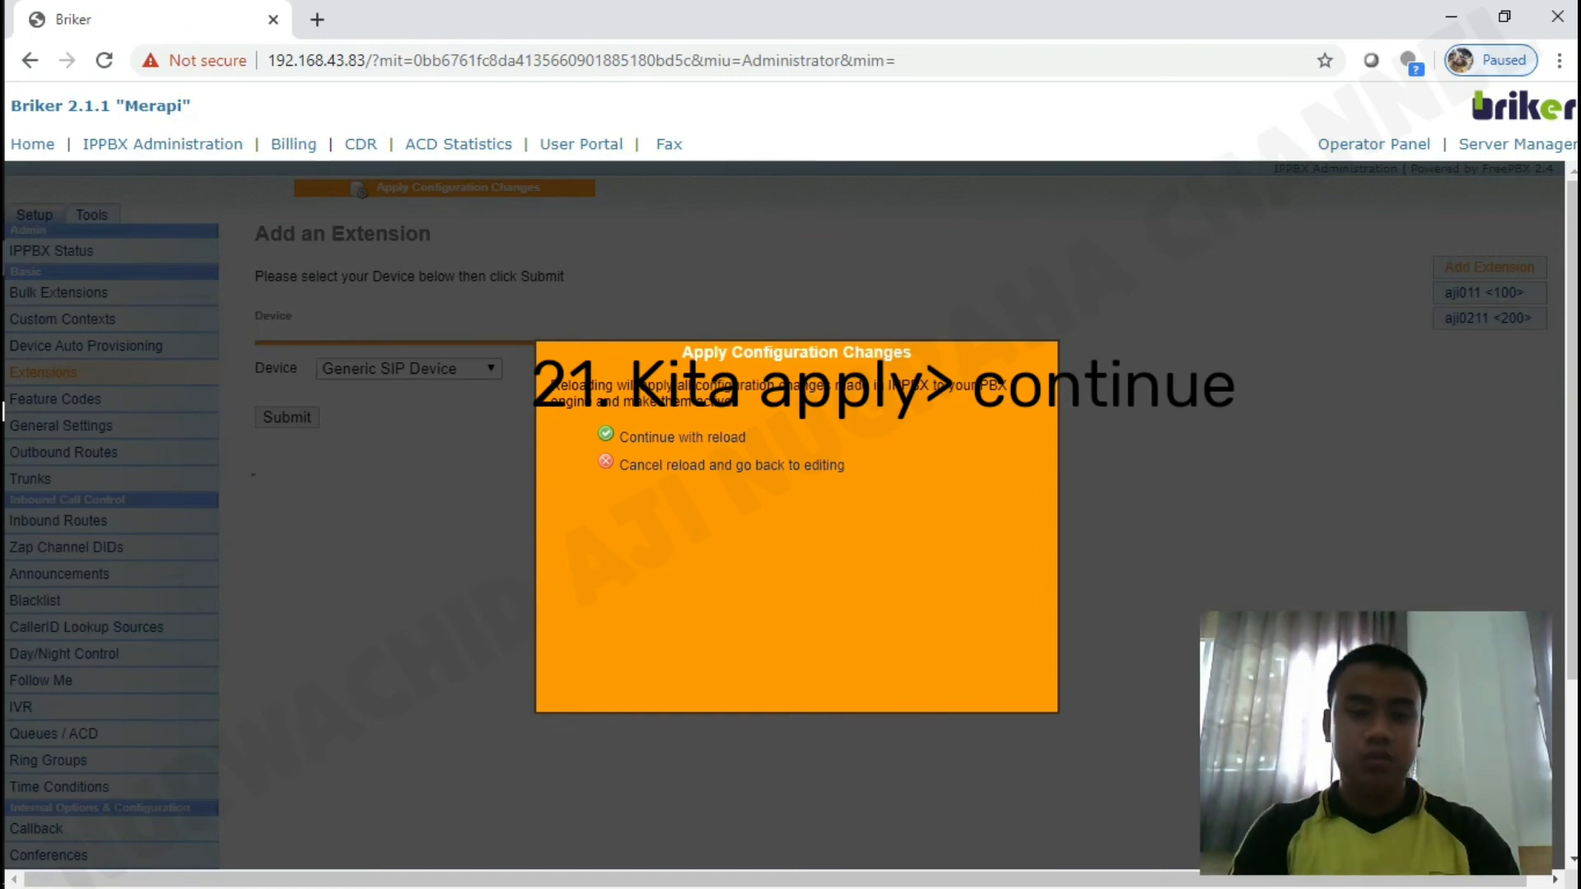
left_click(650, 438)
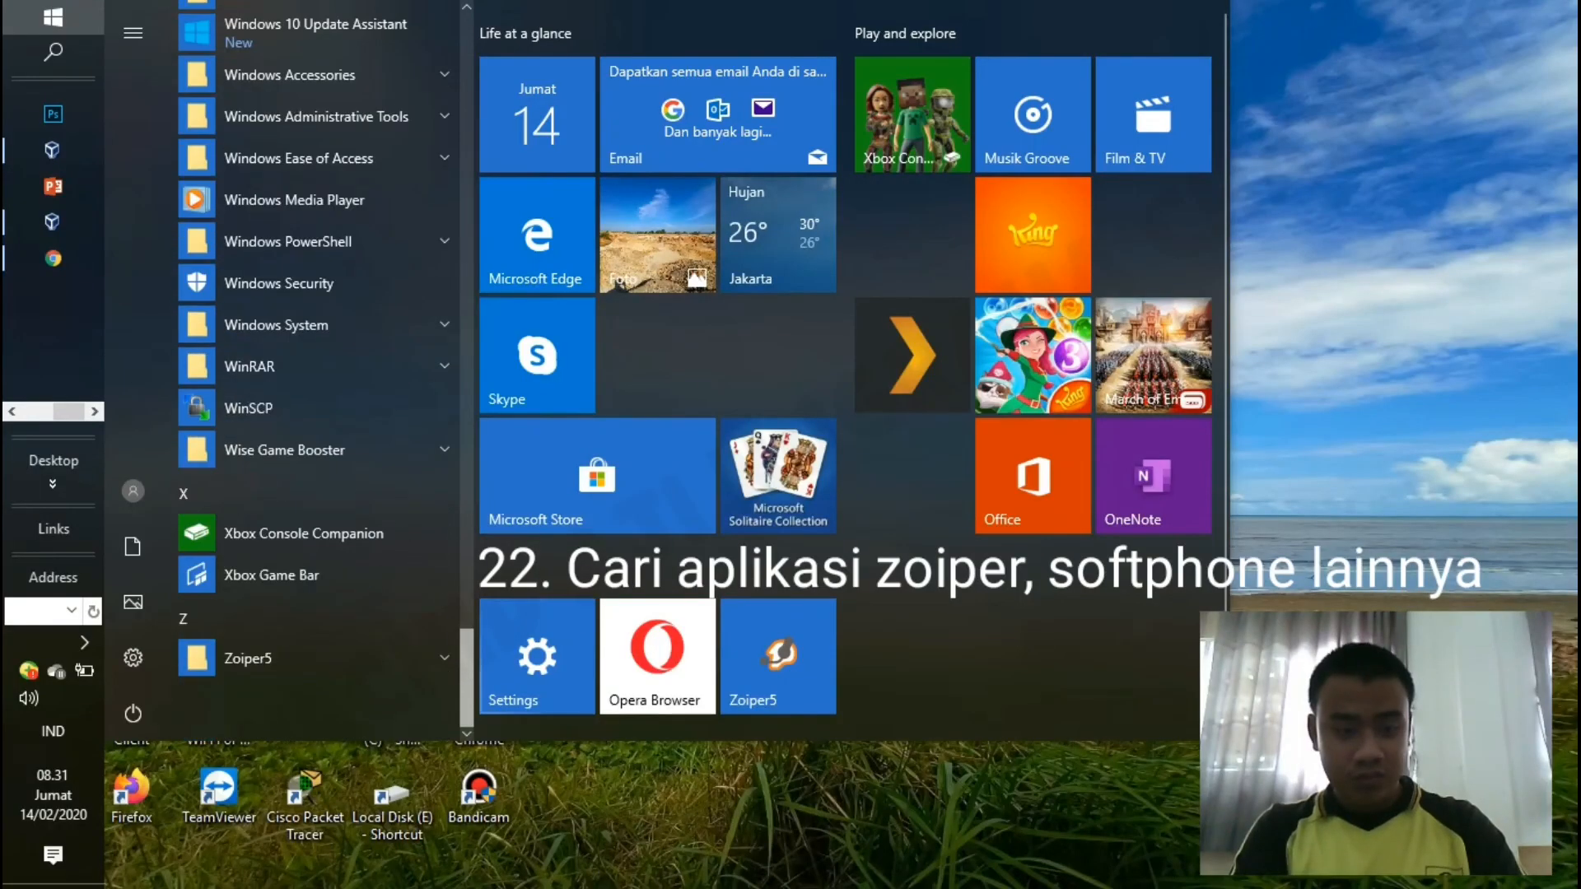
Launch the Zoiper5 softphone from its folder in the Start menu app list.
left_click(249, 658)
left_click(257, 699)
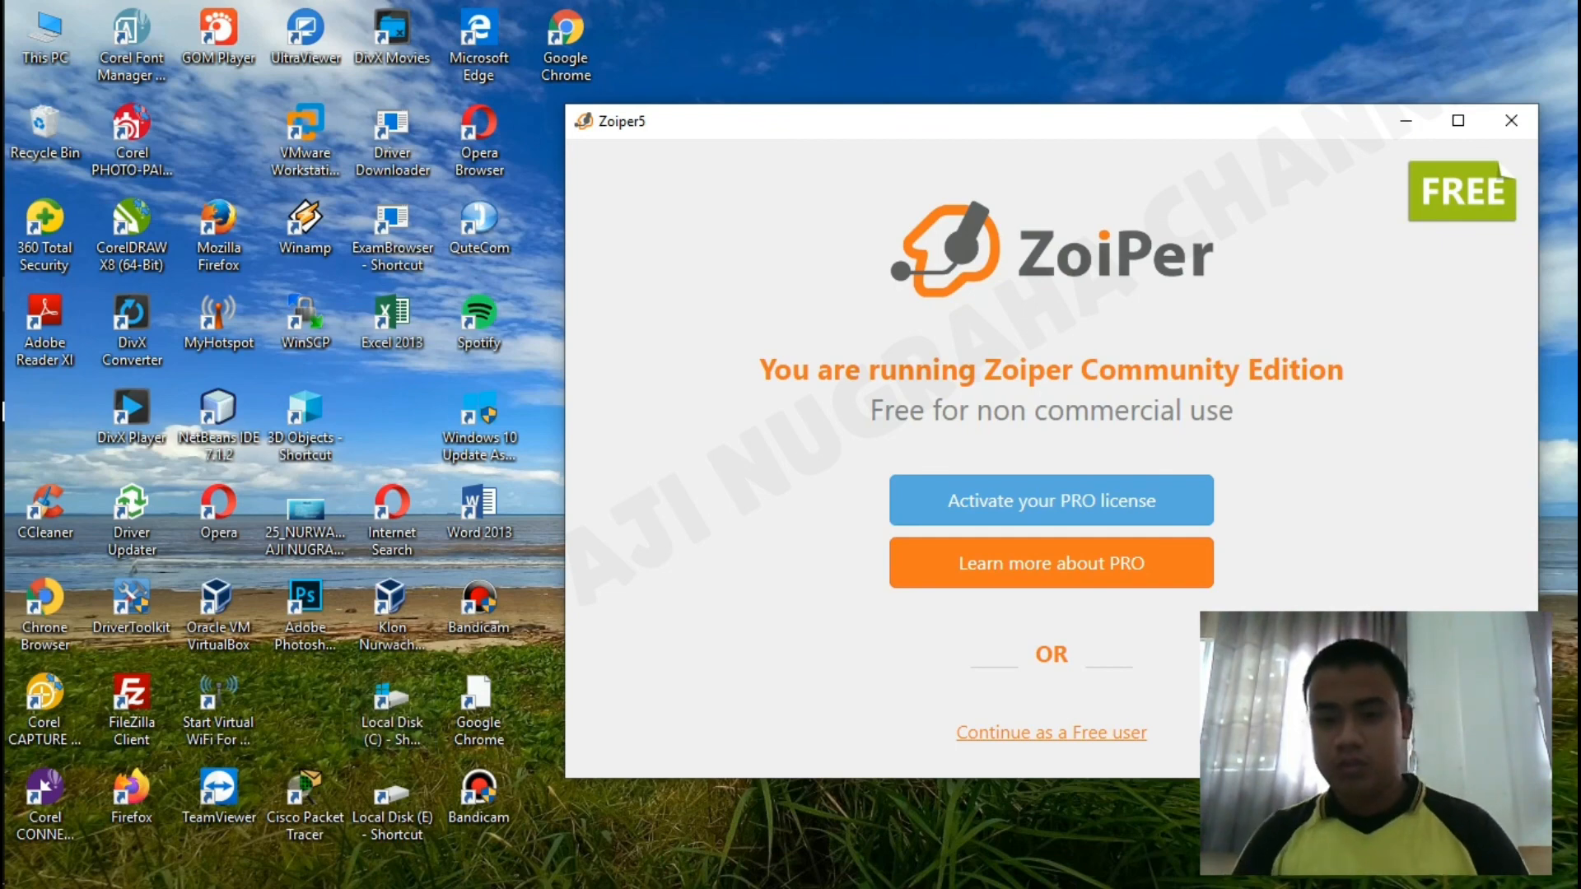
left_click(1051, 733)
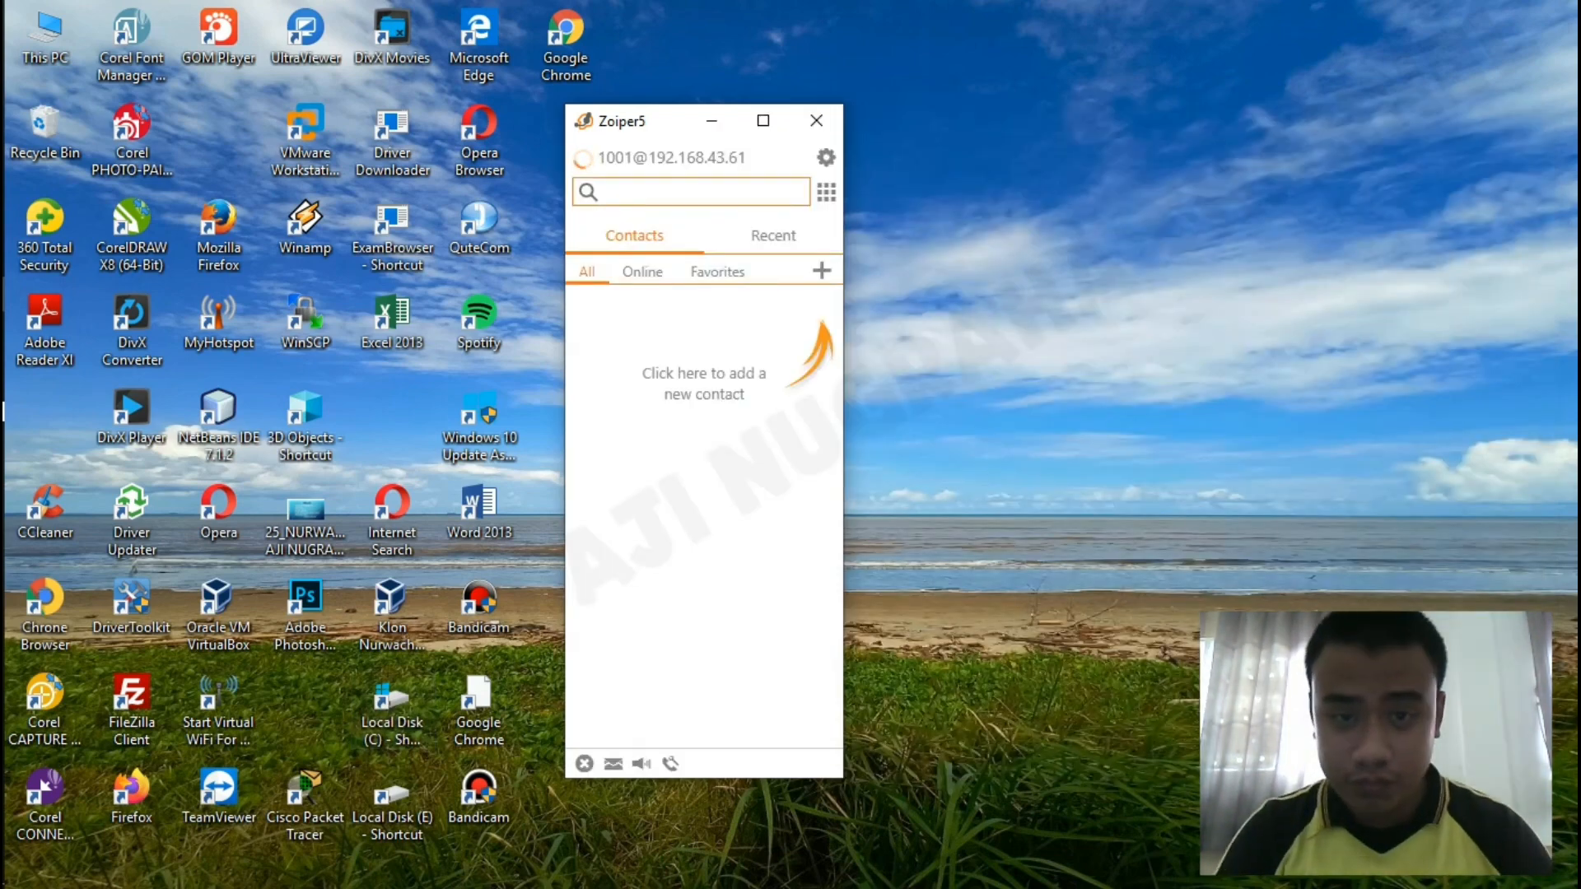
left_click(825, 157)
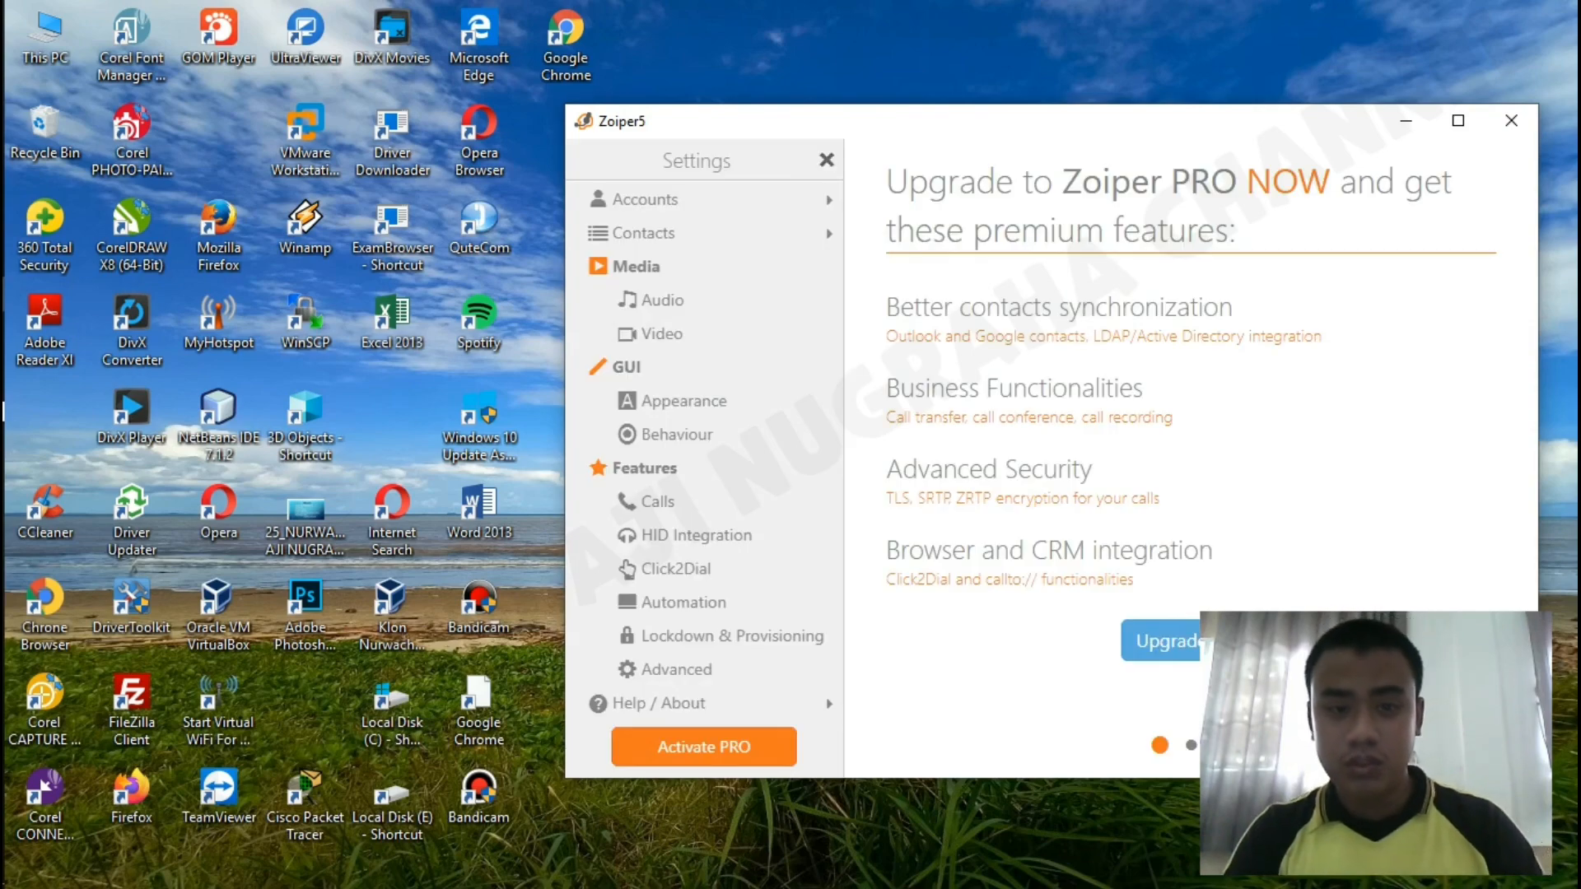
left_click(823, 200)
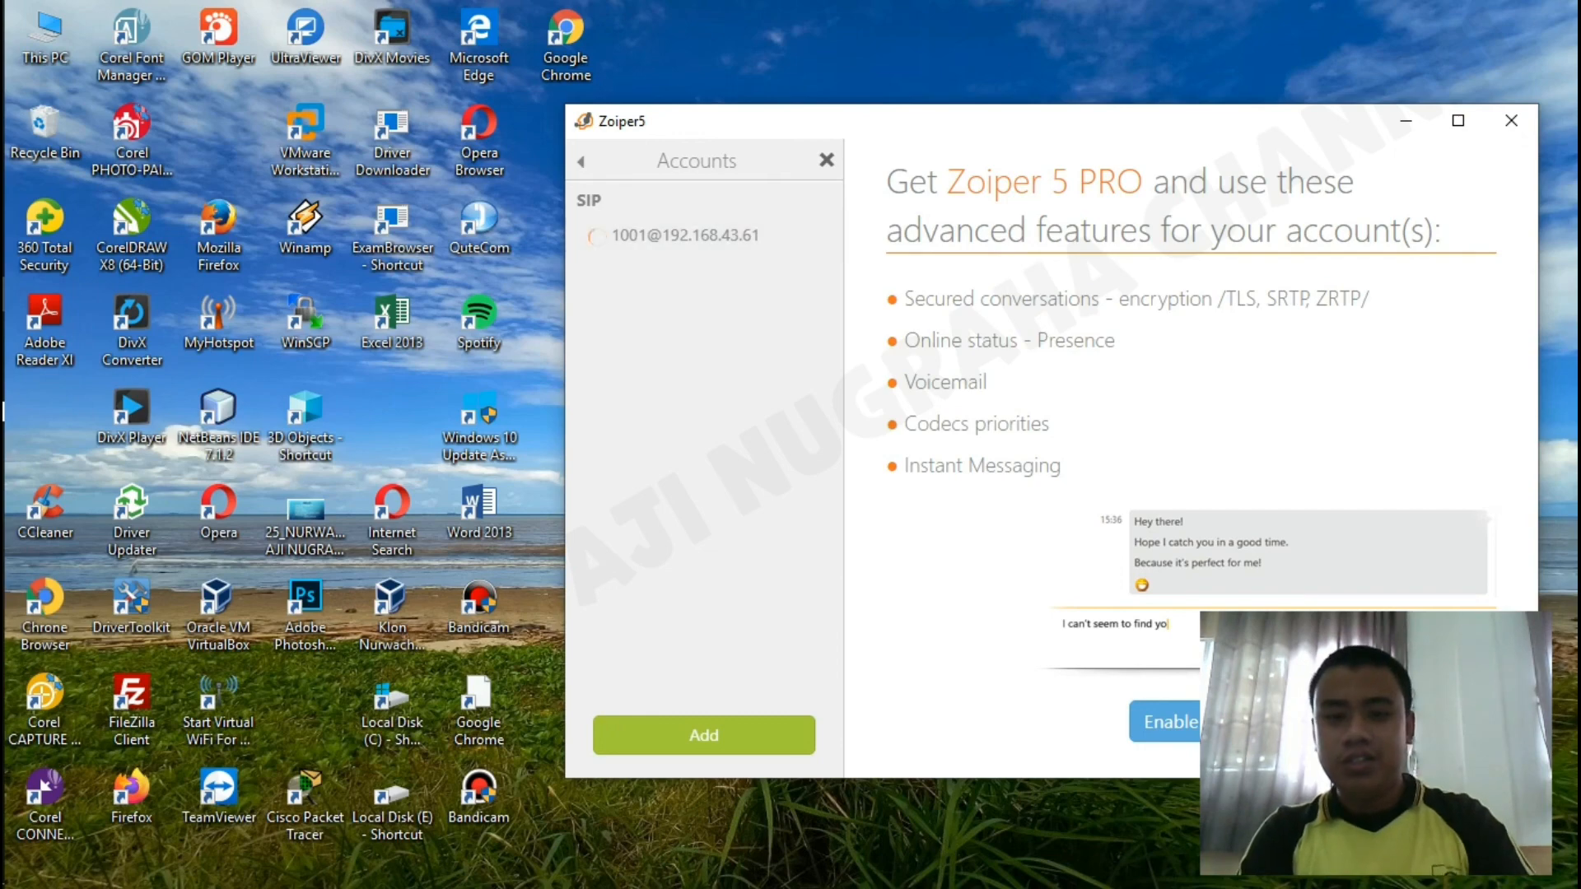
left_click(685, 235)
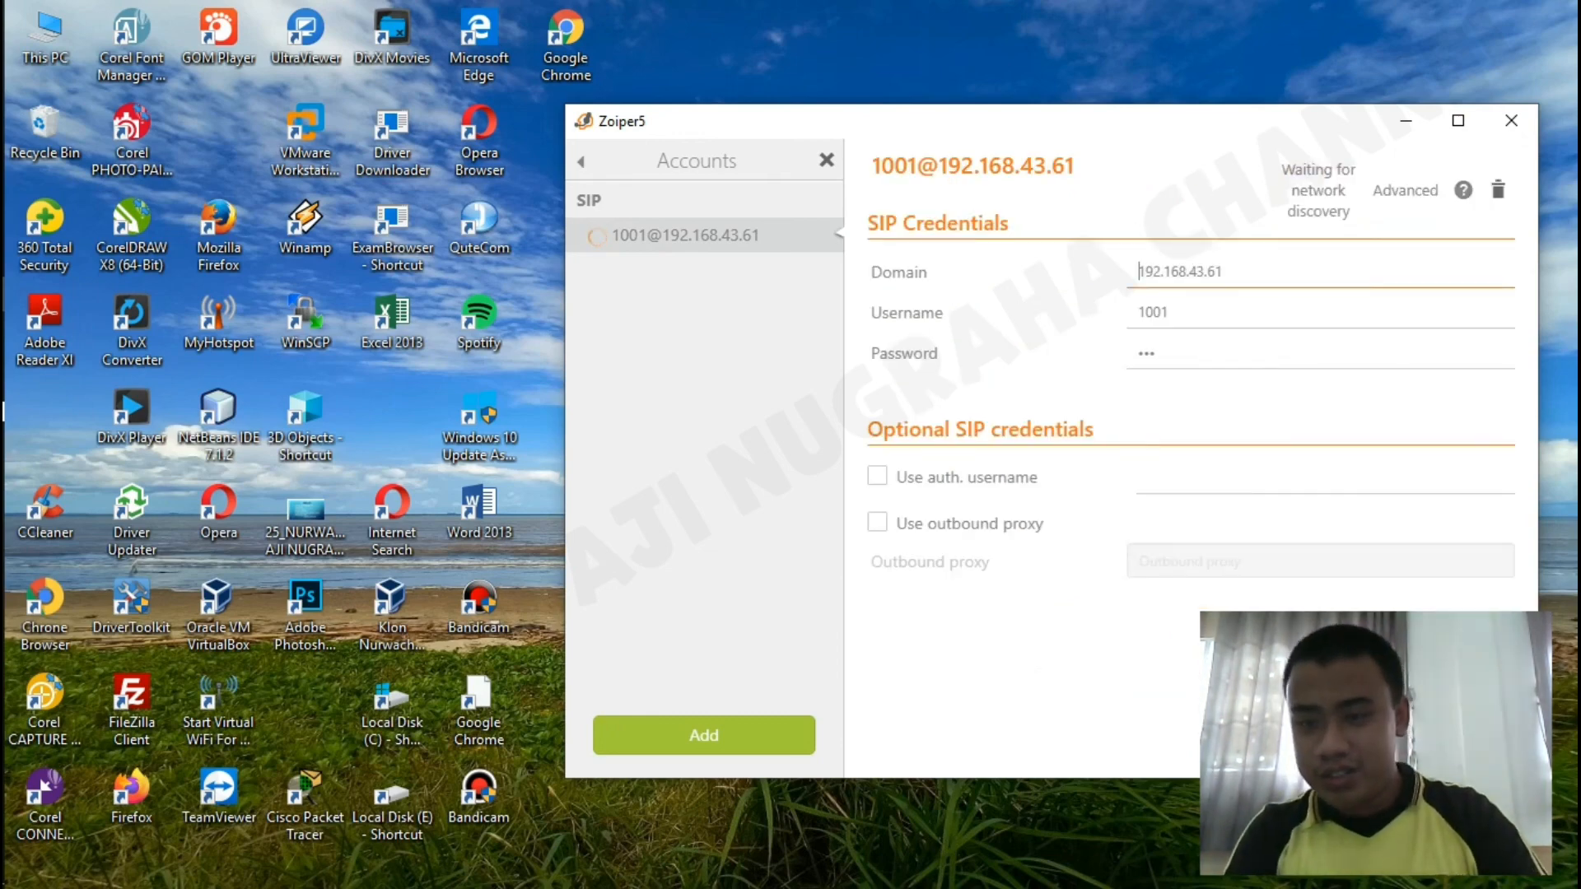
left_click(1497, 190)
left_click(1126, 579)
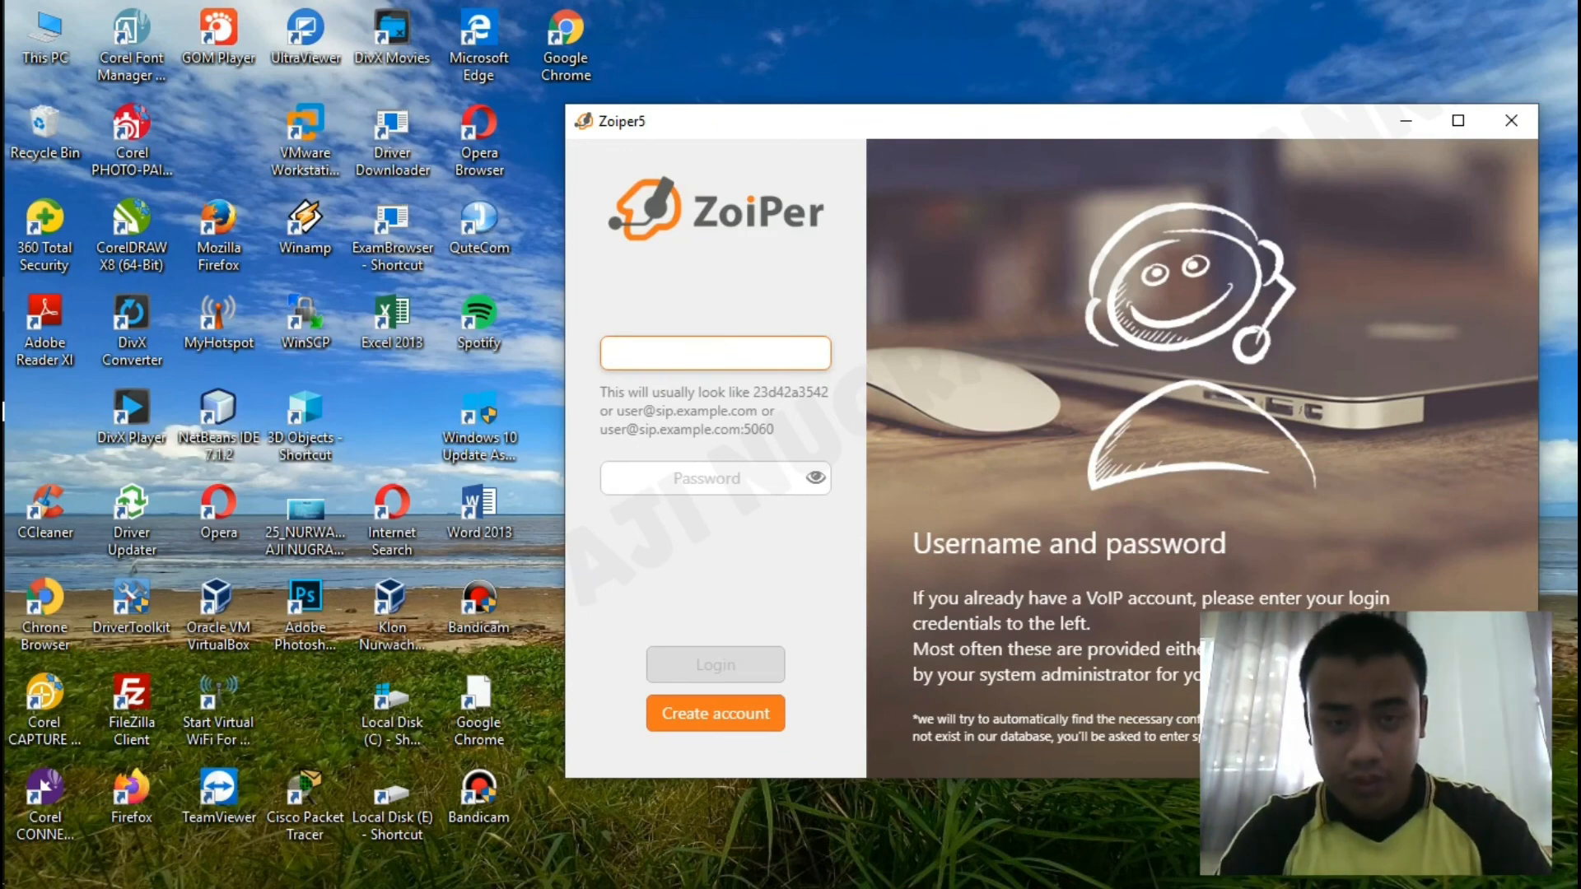
type("200")
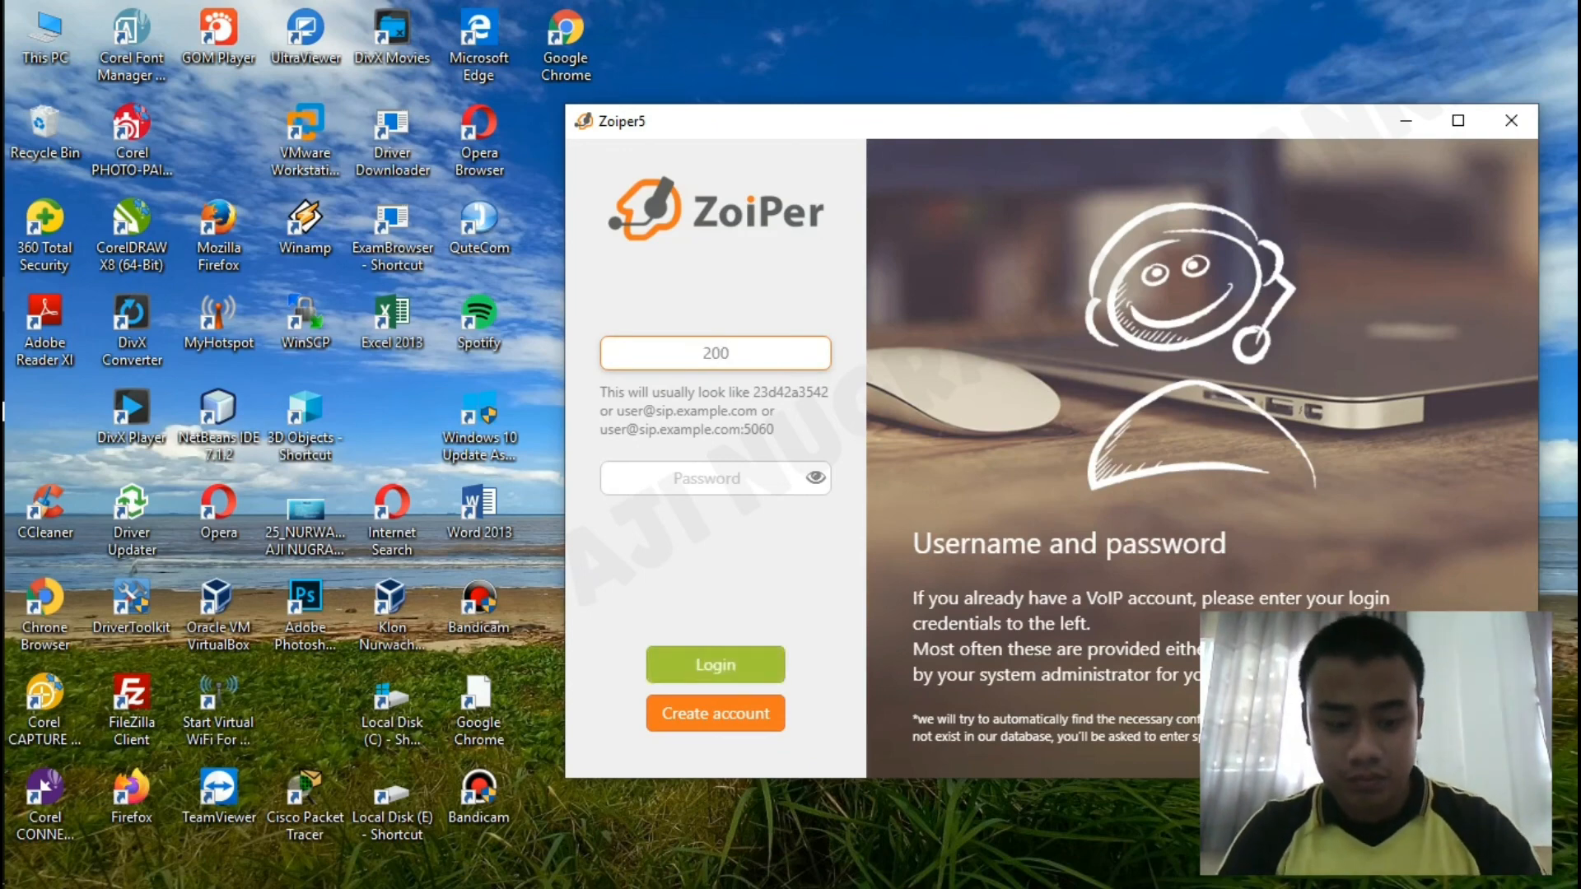
type("@")
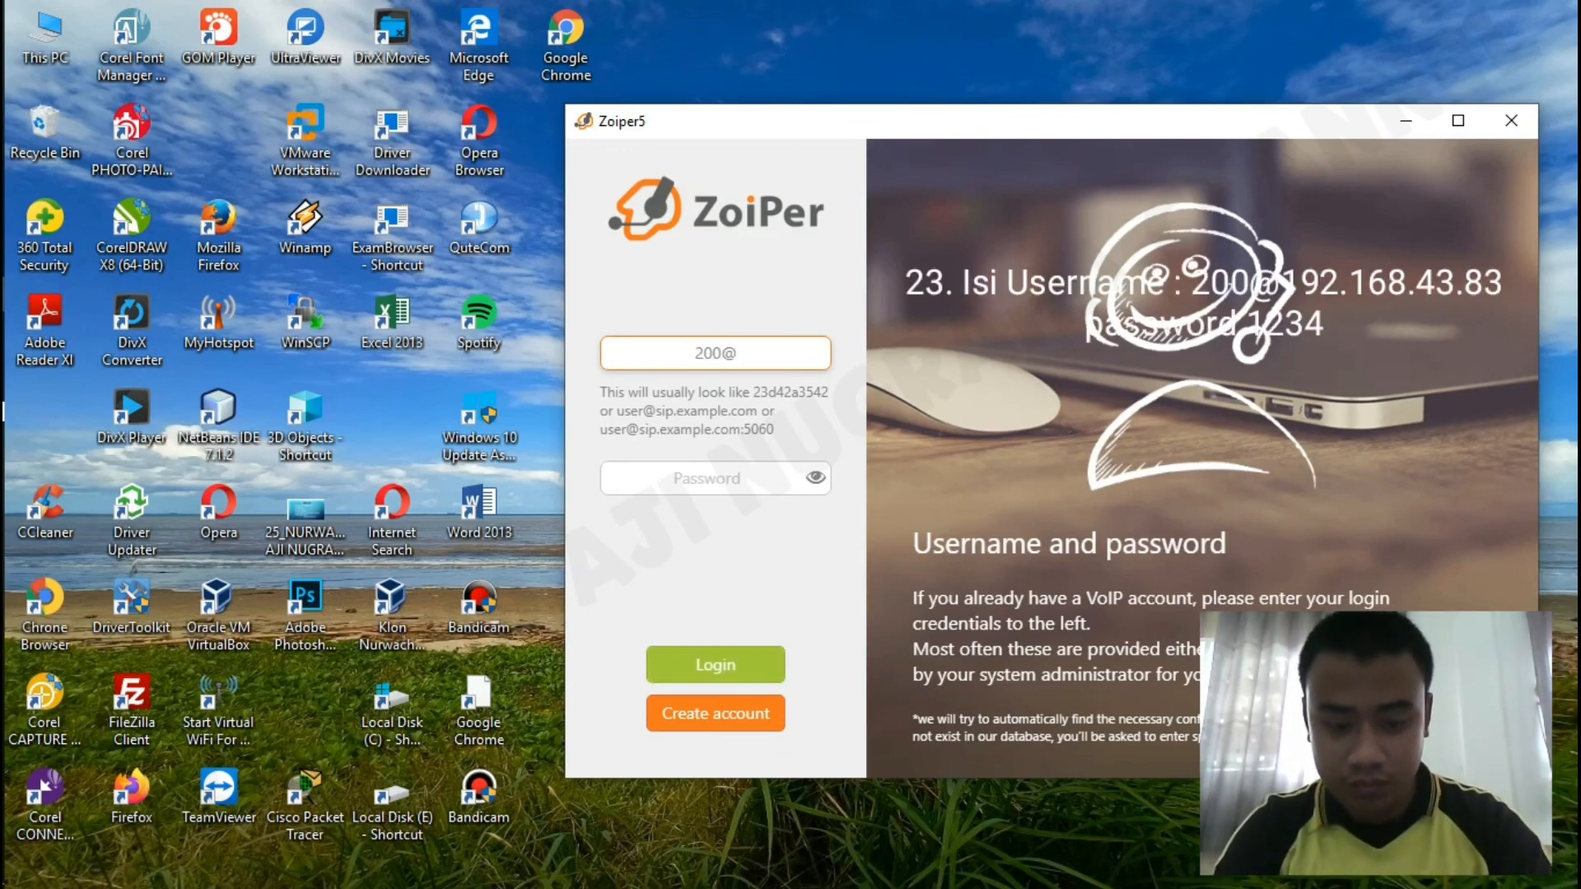
type("192.168")
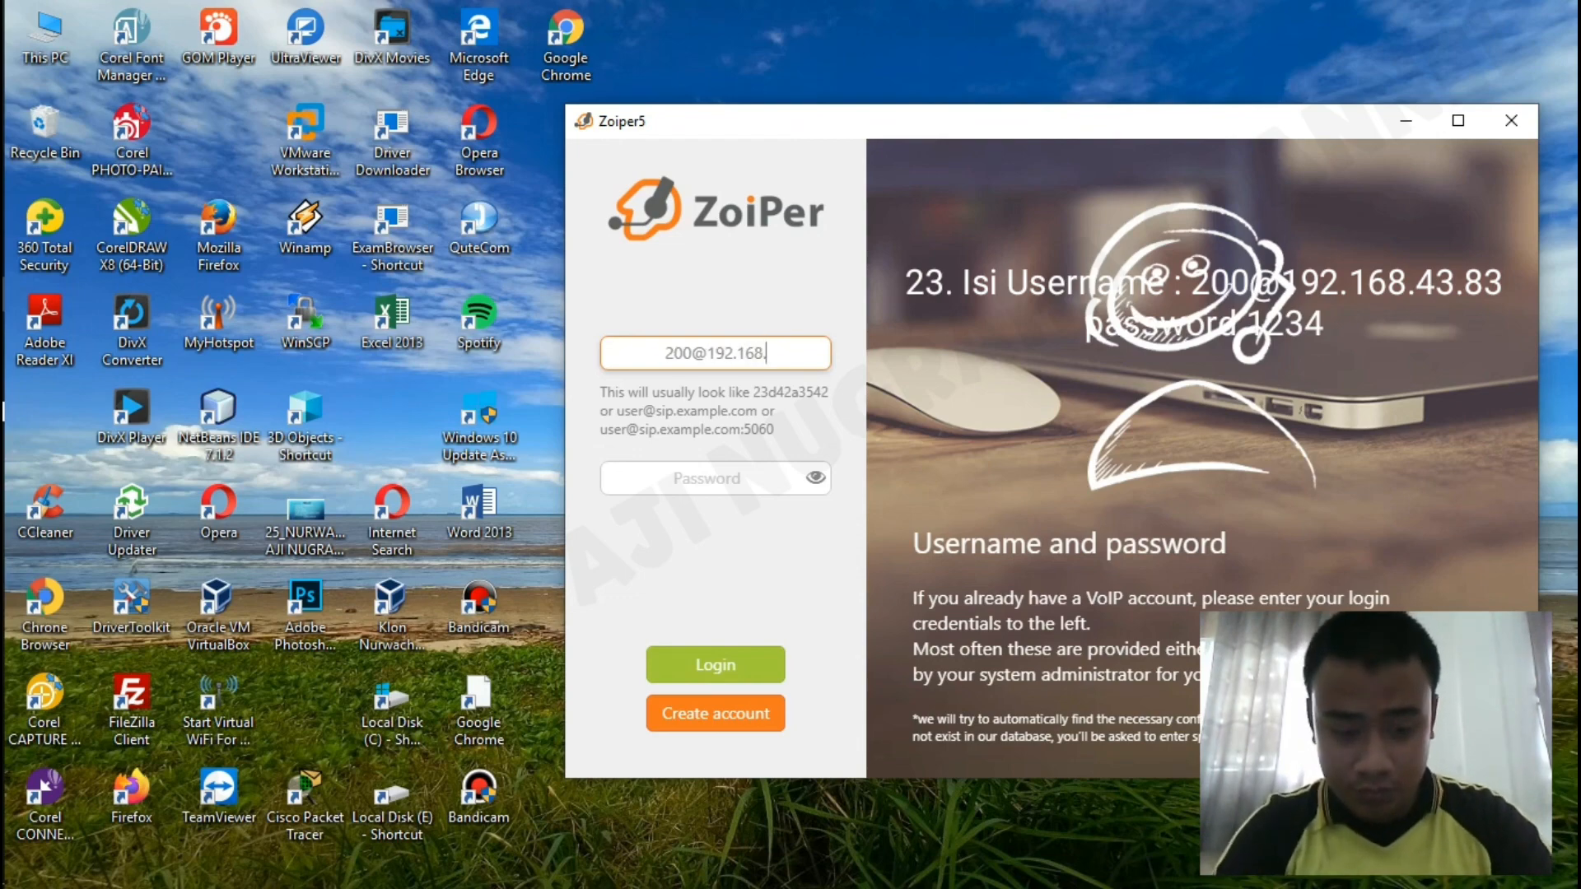
type(".43.83")
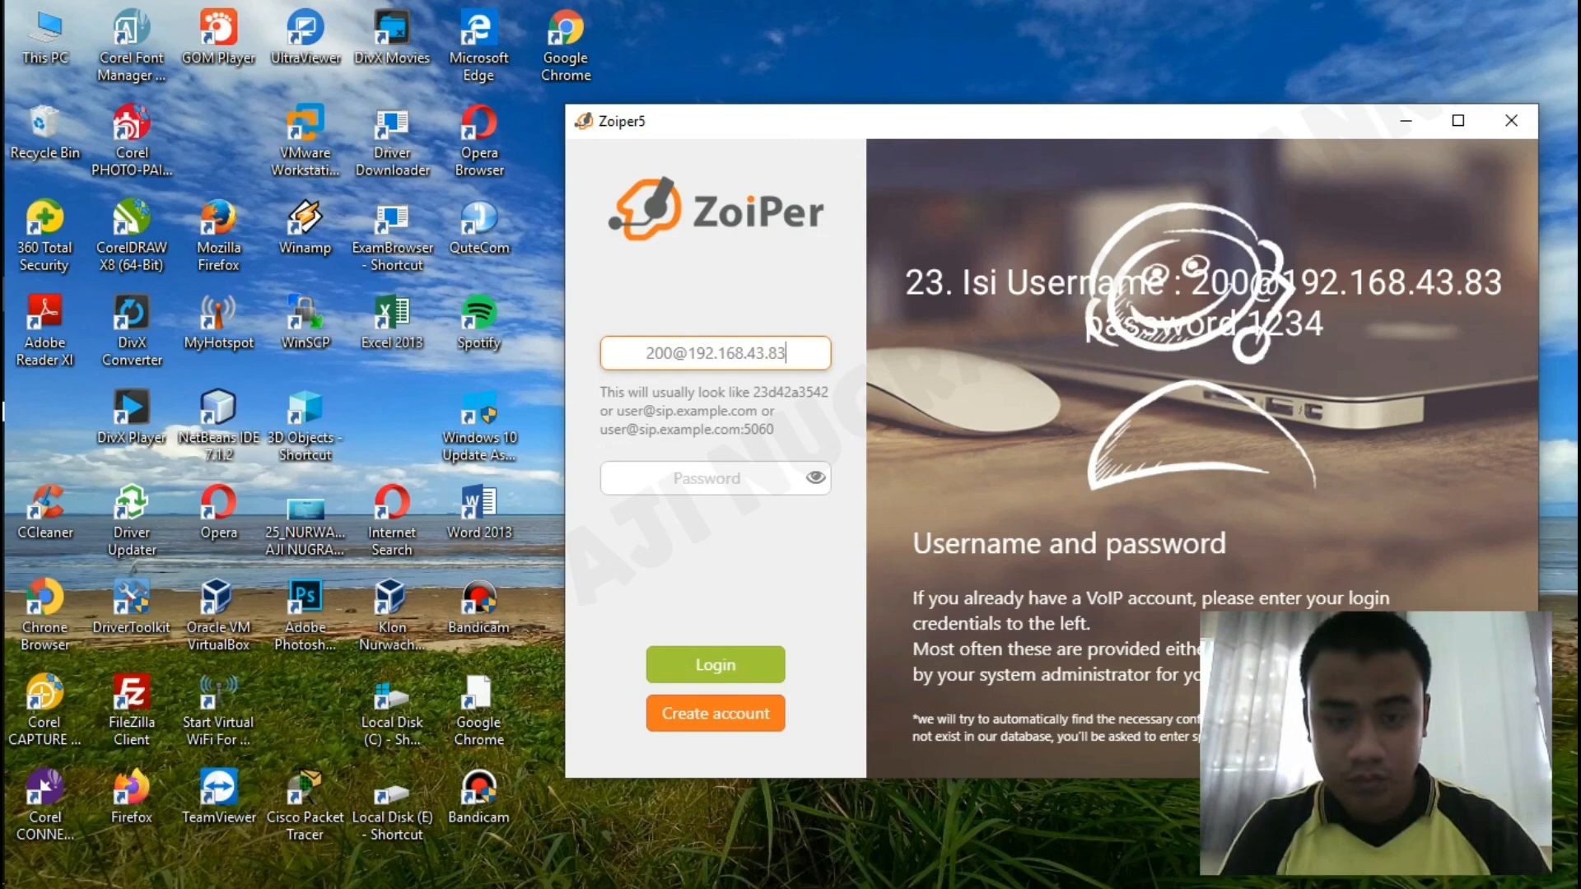
key("Tab")
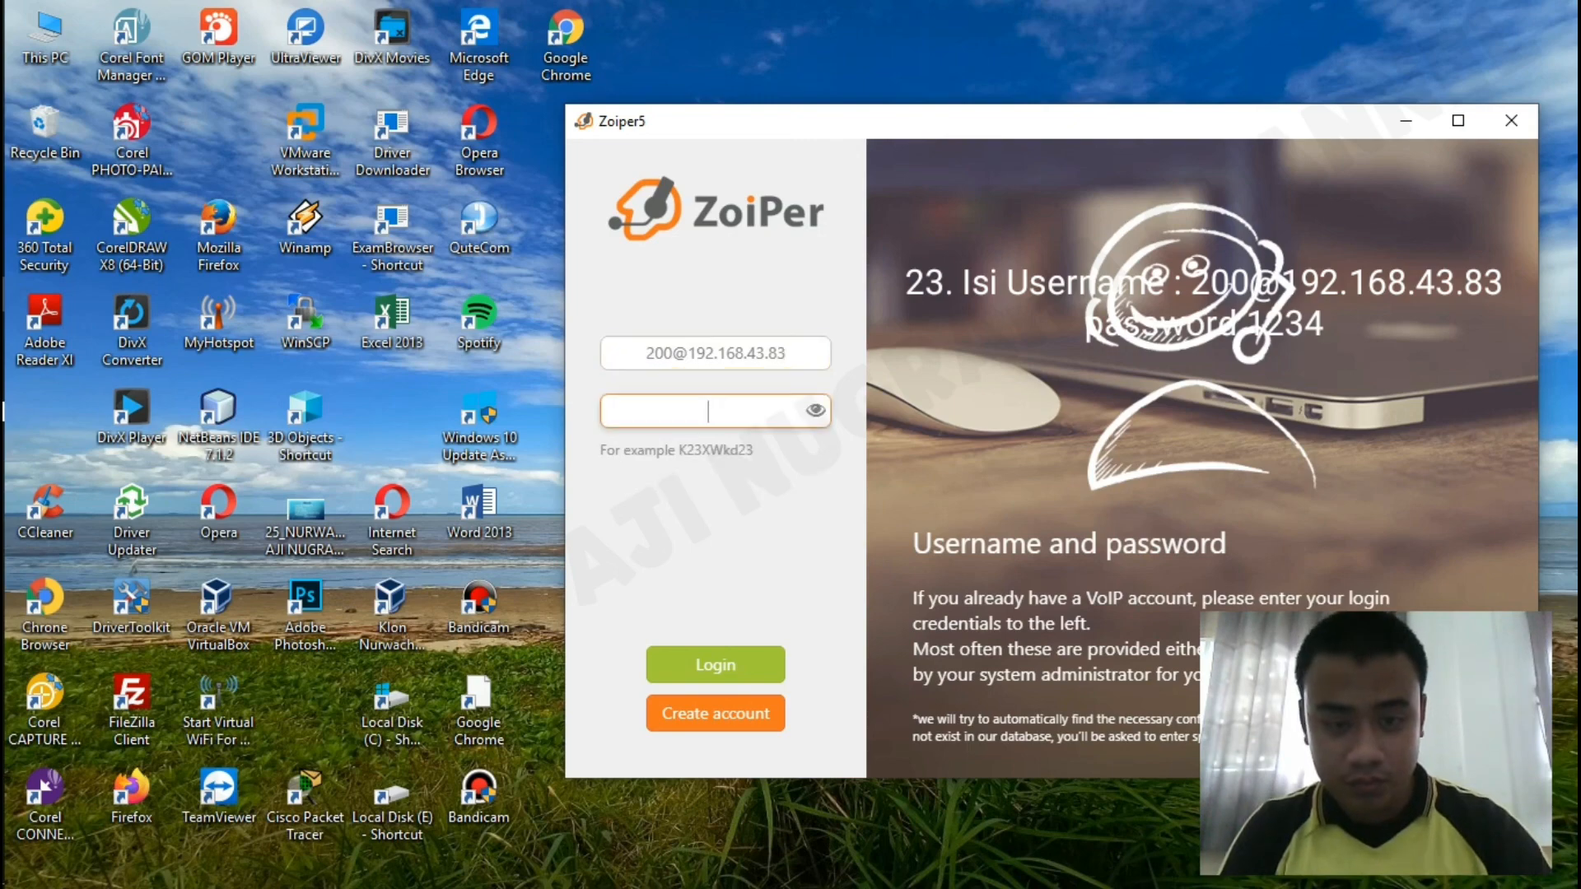
type("1234")
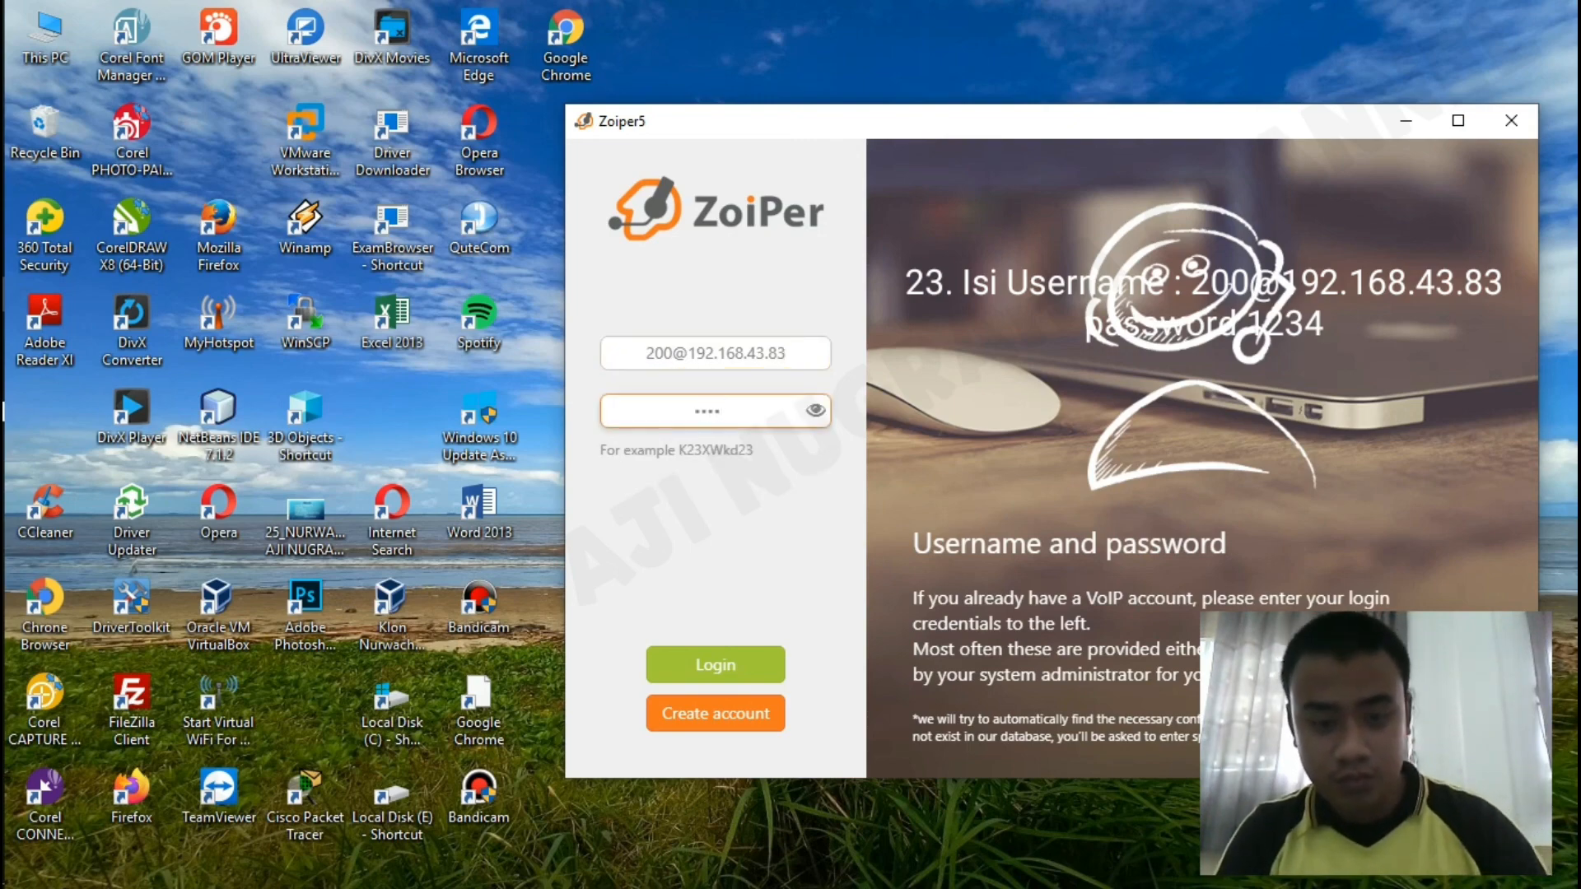
key("Return")
key("Return")
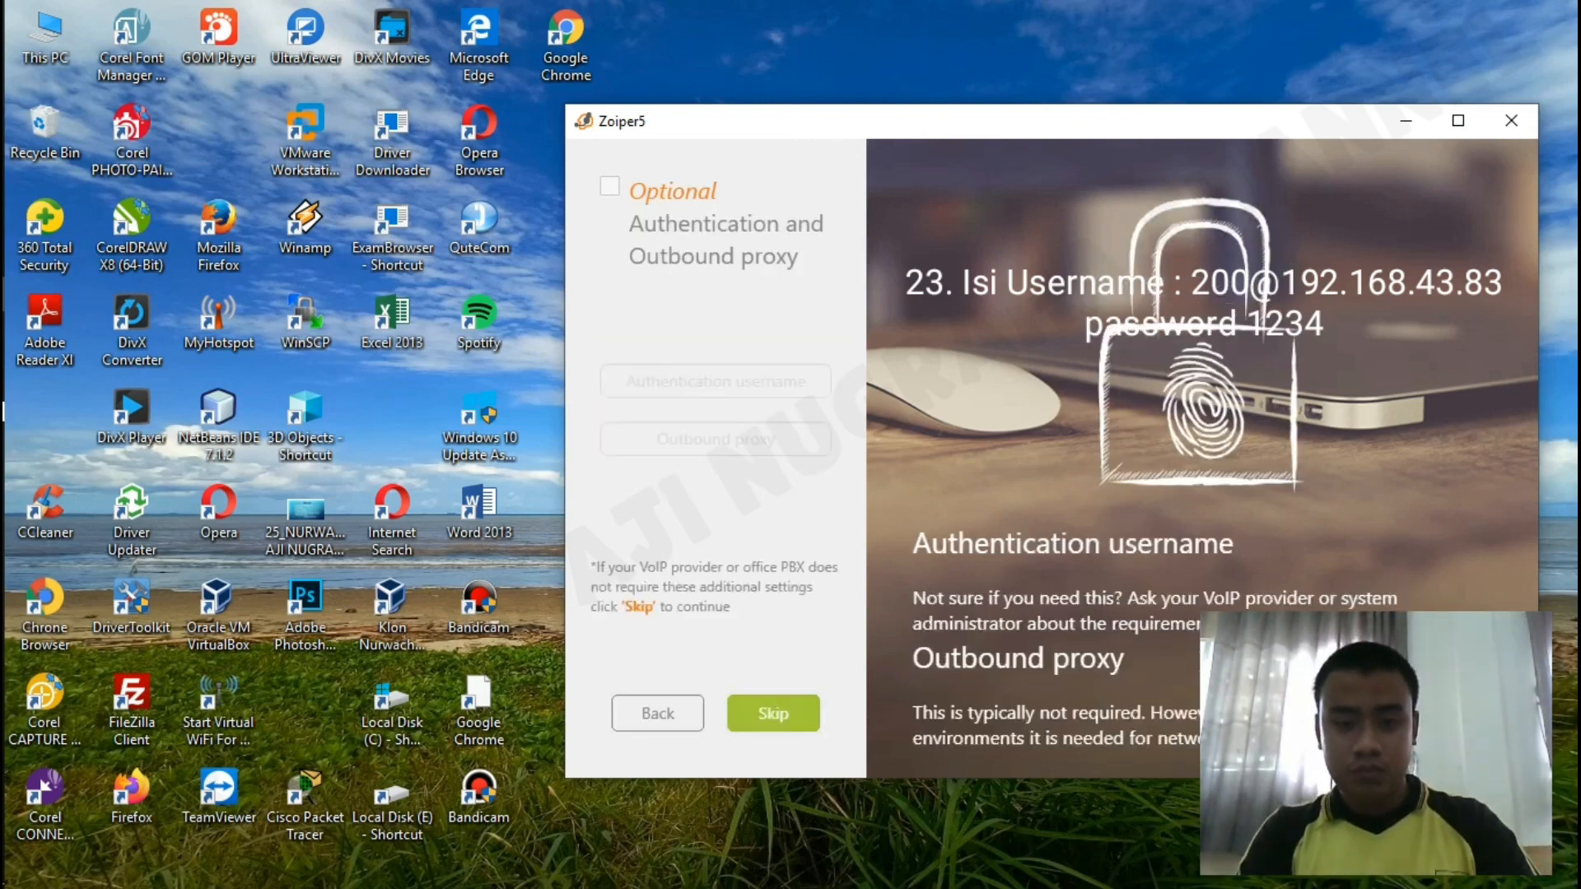
key("Return")
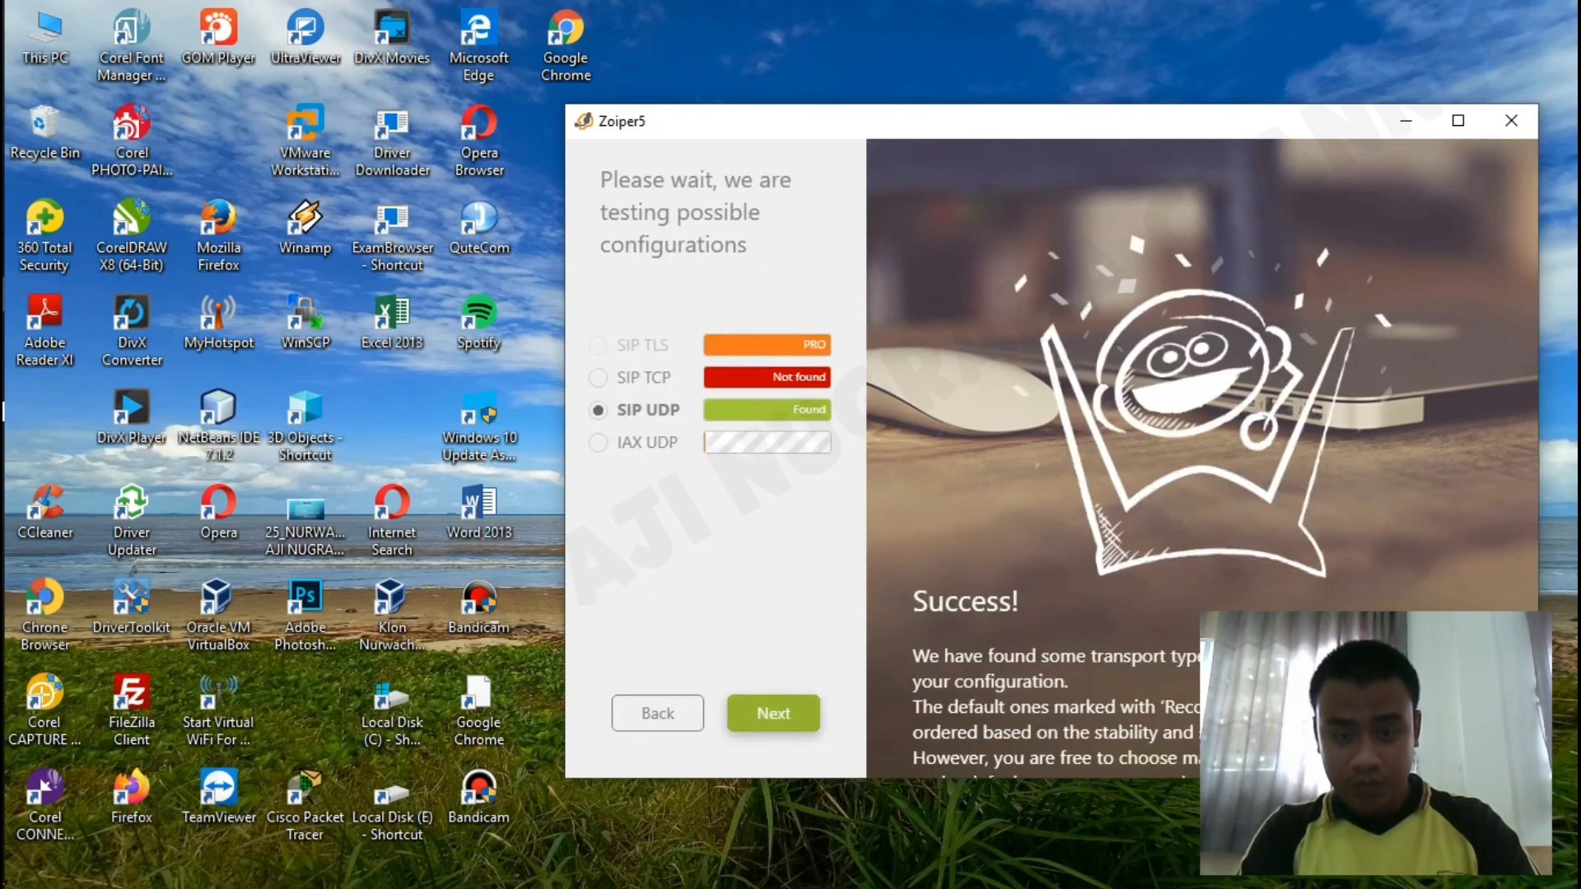
key("Return")
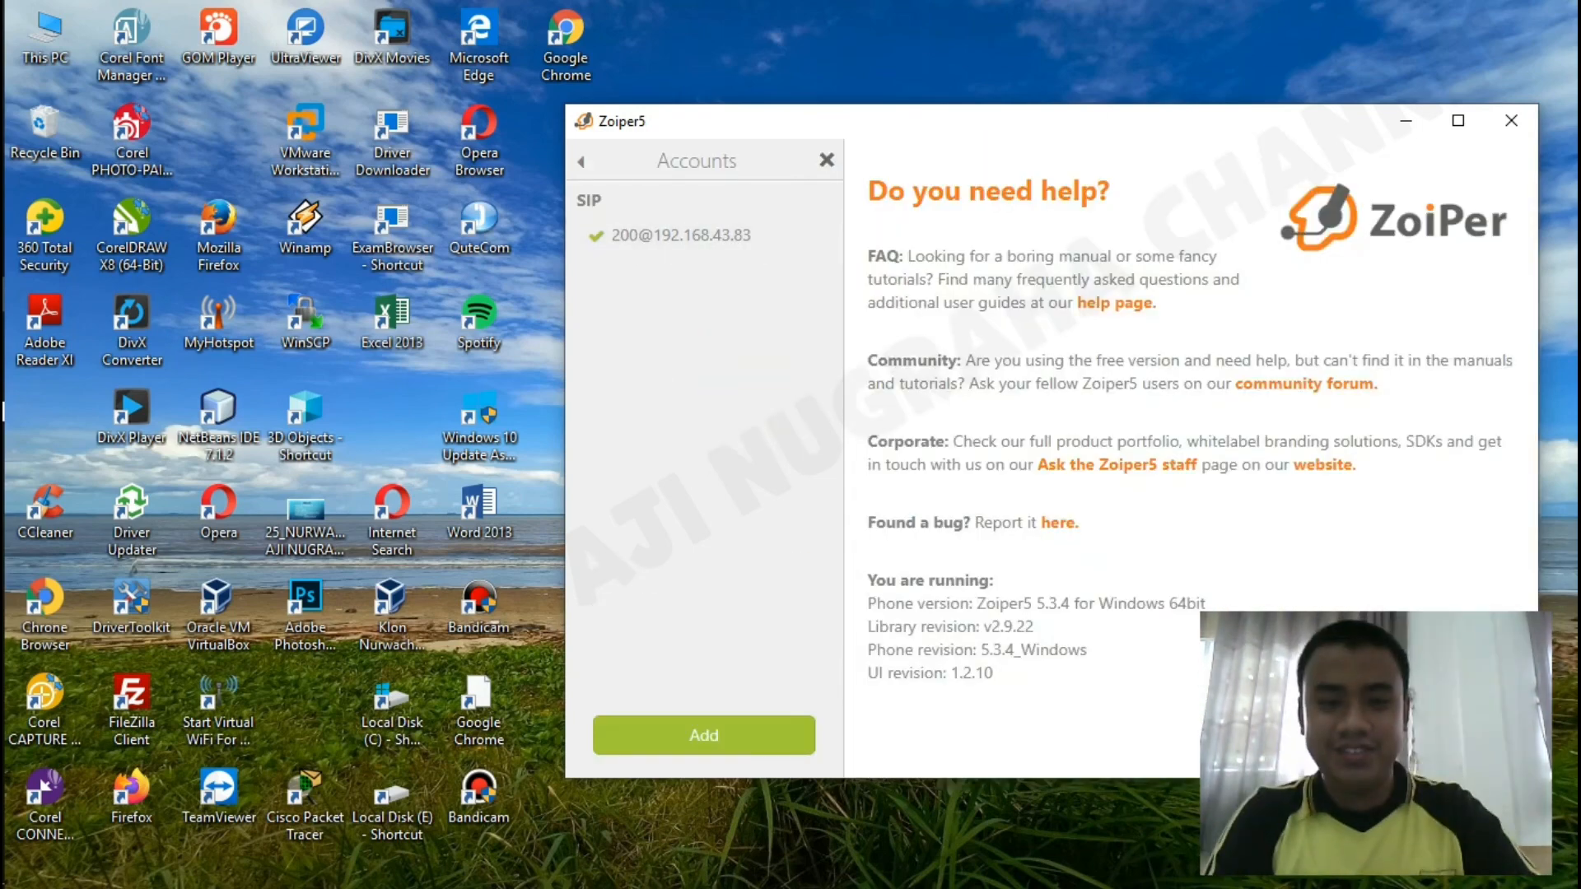
Exit Settings to the main window and focus the 'Find a contact' search box.
left_click(580, 161)
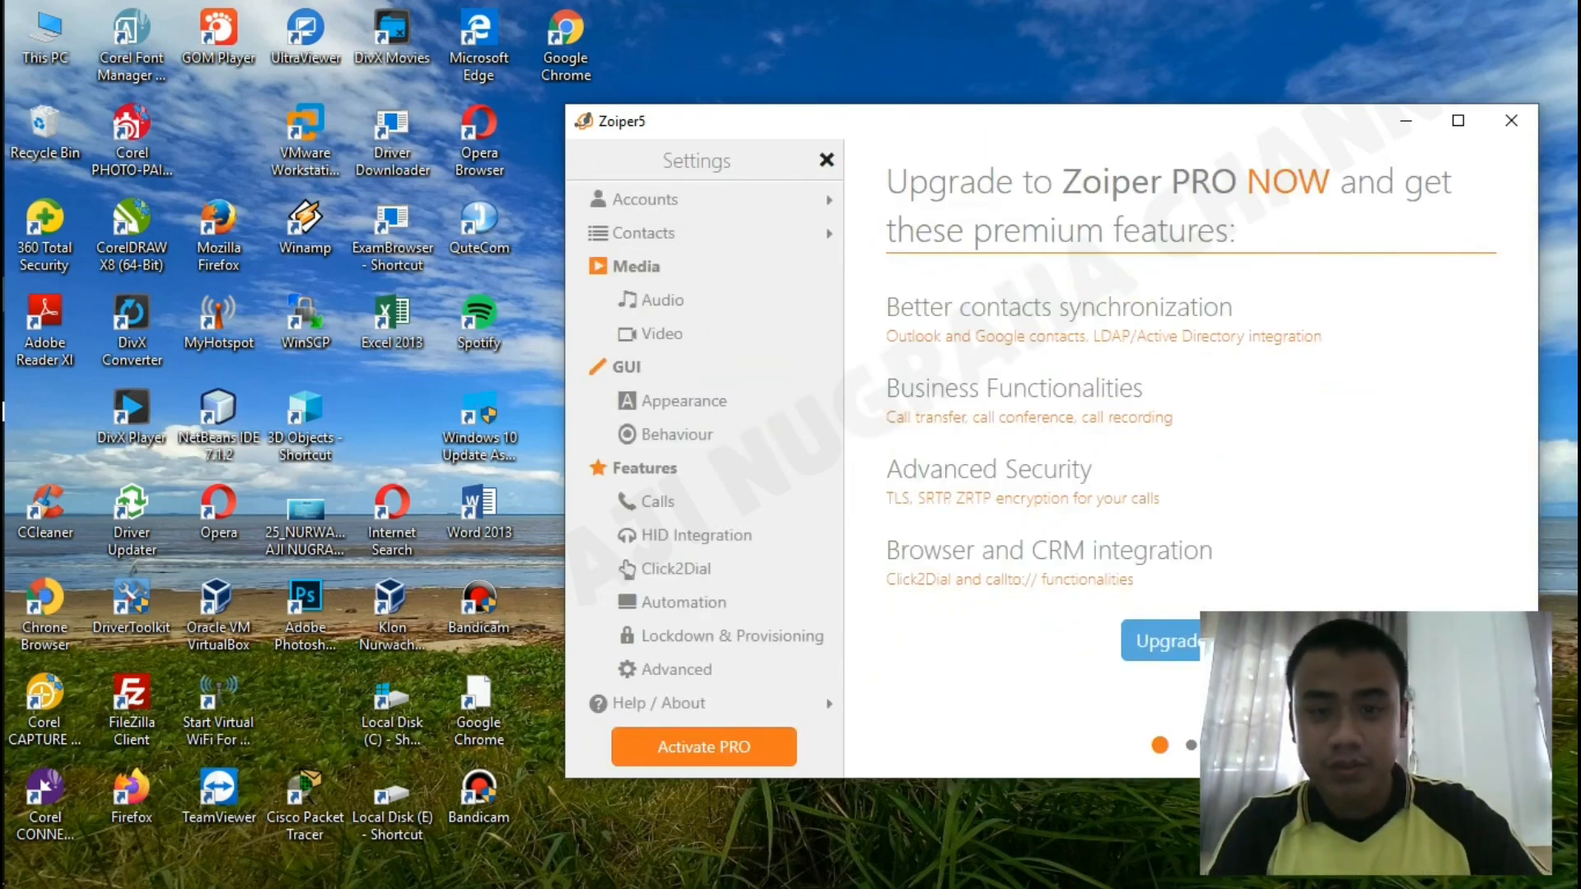
left_click(827, 159)
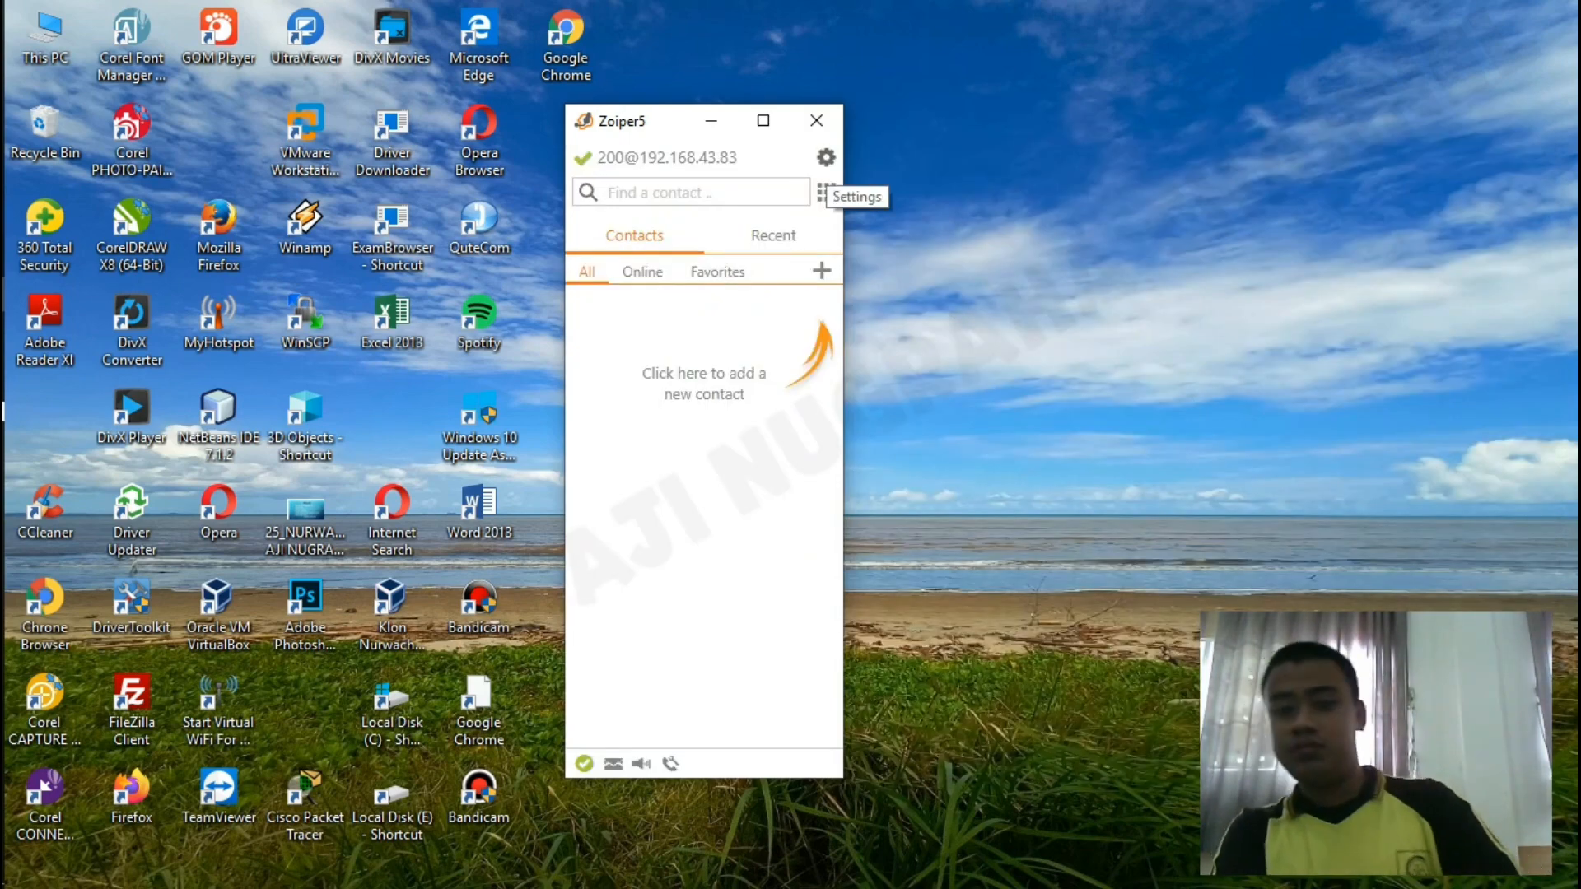
left_click(690, 192)
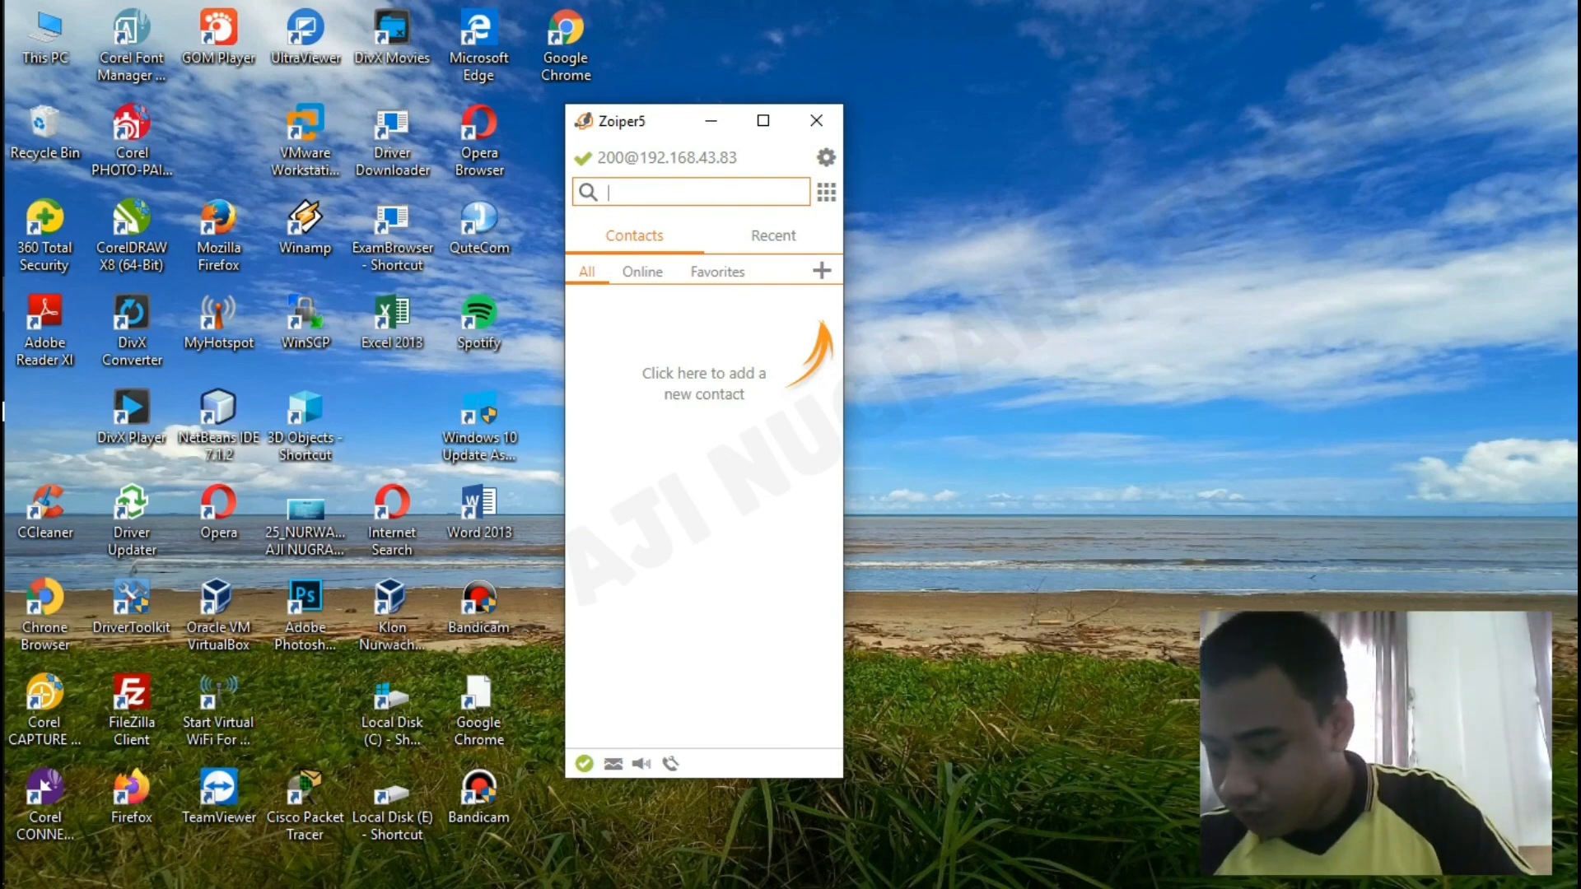
Dial extension 100 from the contact search box.
type("1")
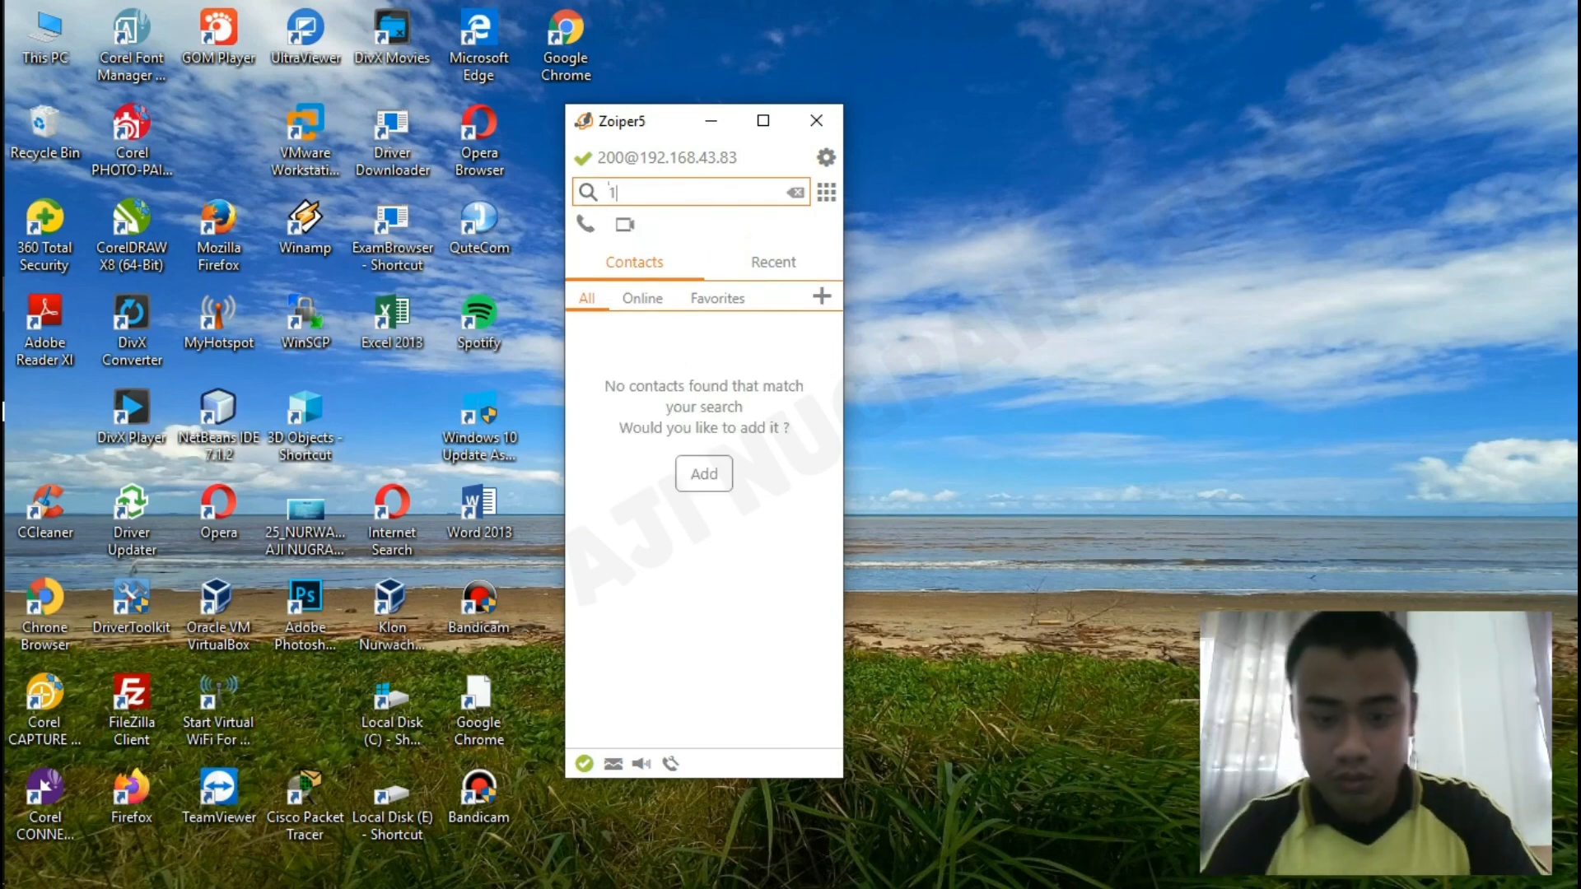
type("00")
key("Return")
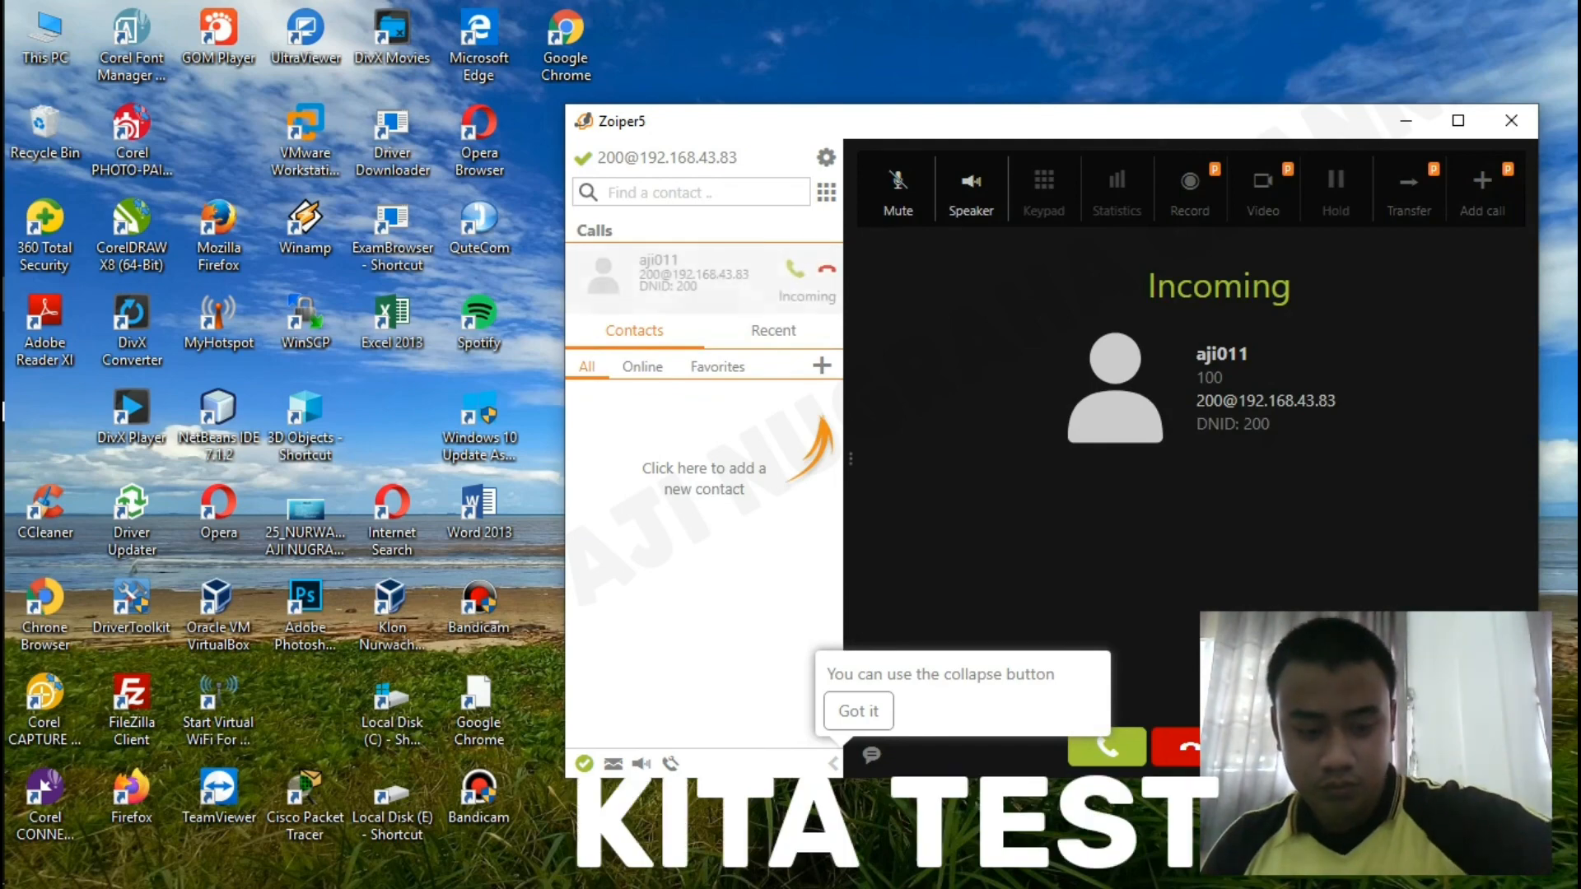
Answer the call from extension 100 and adjust the system volume, up to 100 then down to 86.
key("XF86AudioLowerVolume")
key("XF86AudioLowerVolume")
key("XF86AudioLowerVolume")
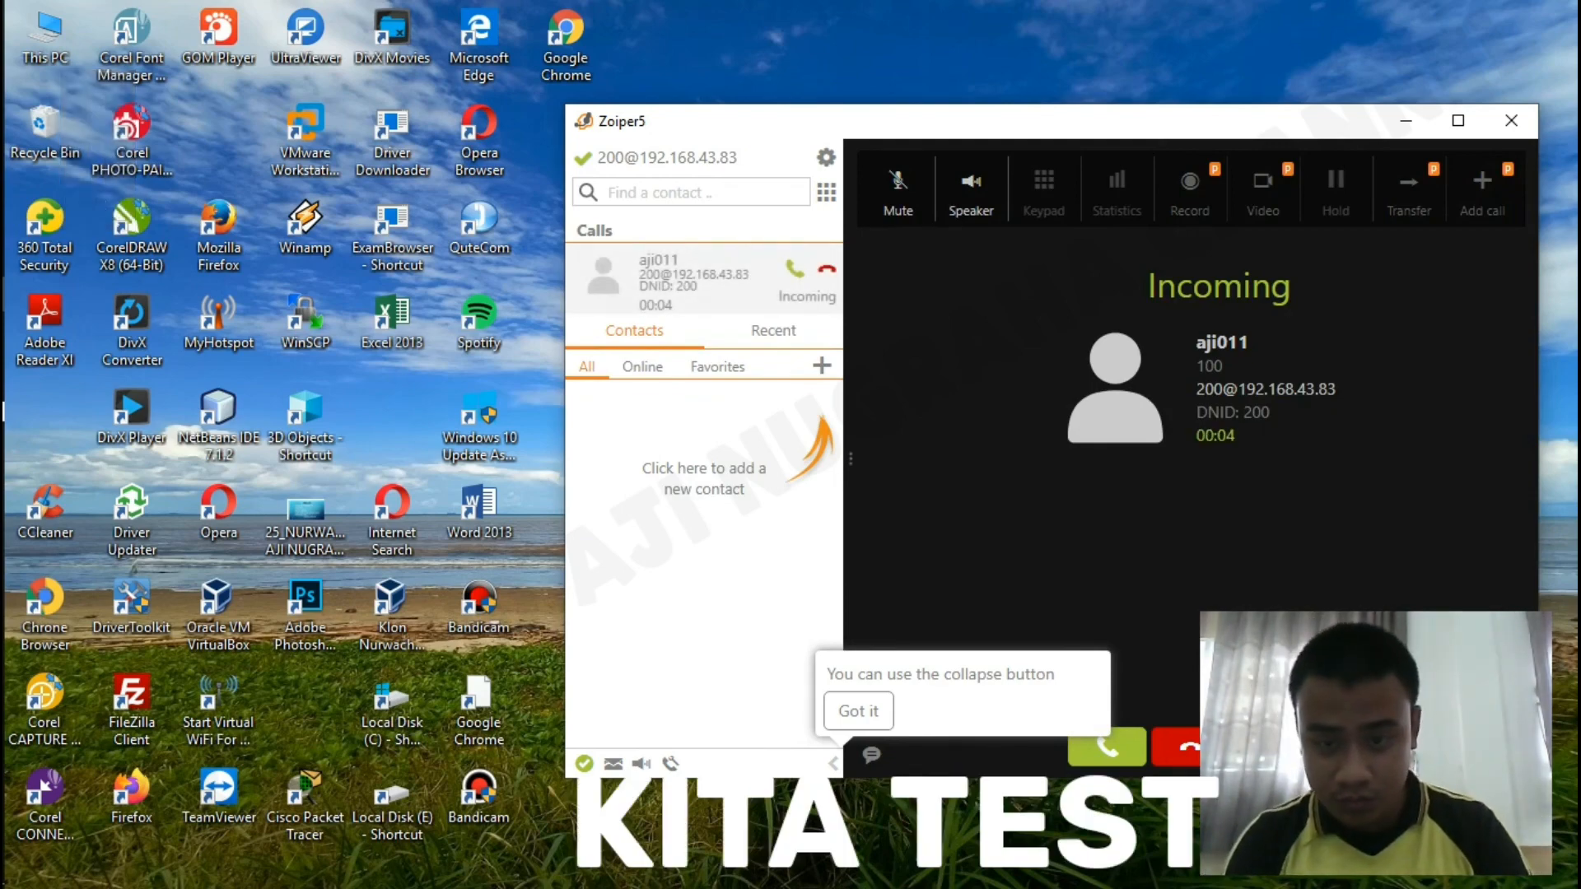
left_click(1106, 746)
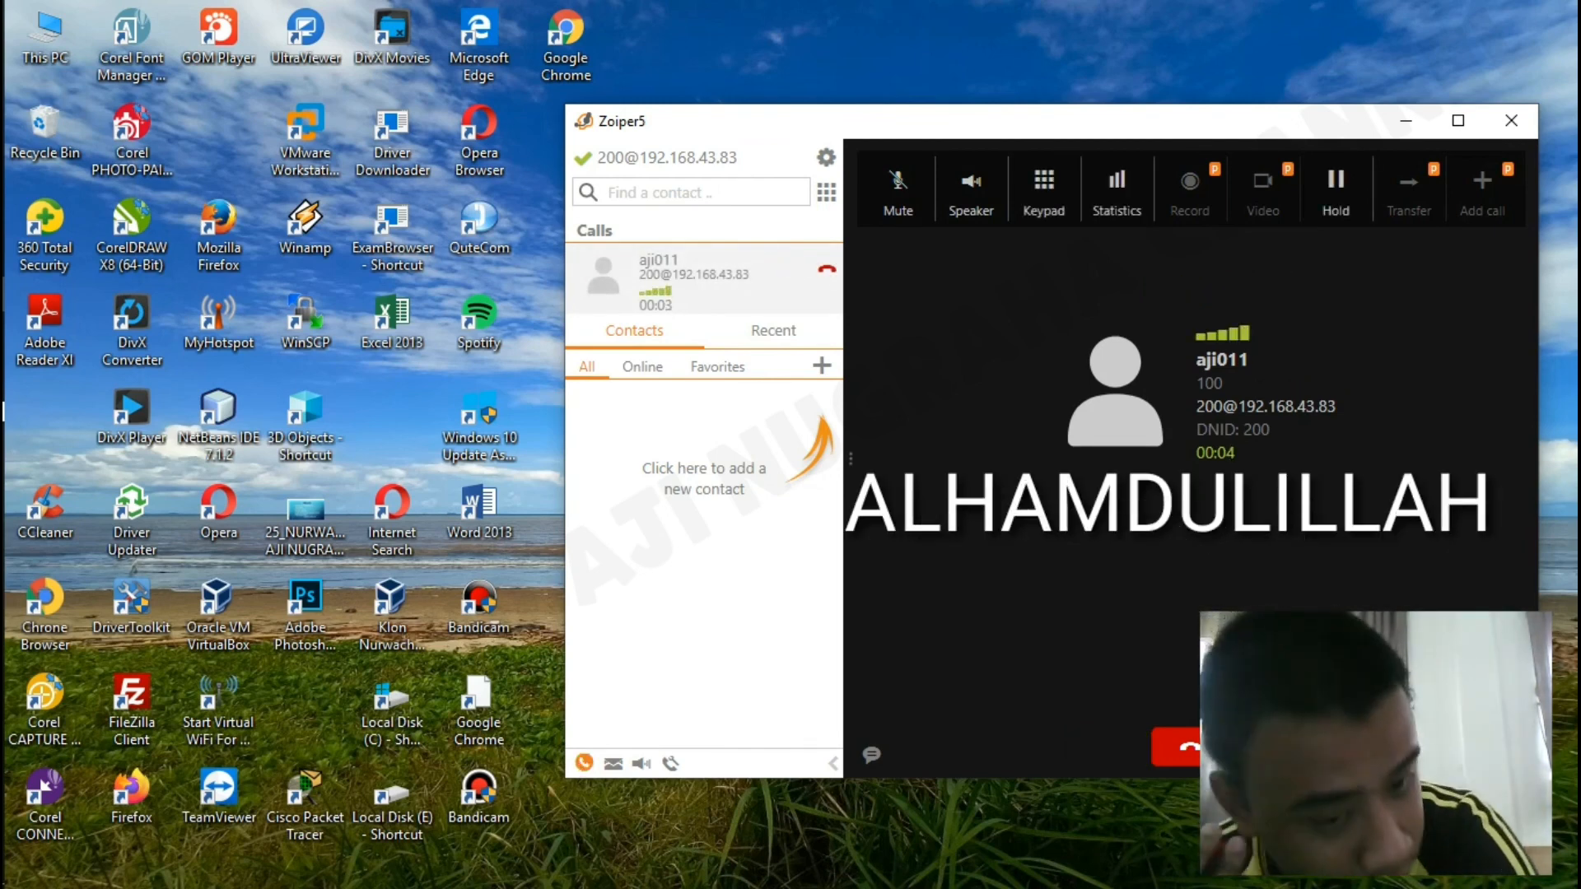
key("XF86AudioRaiseVolume")
key("XF86AudioRaiseVolume")
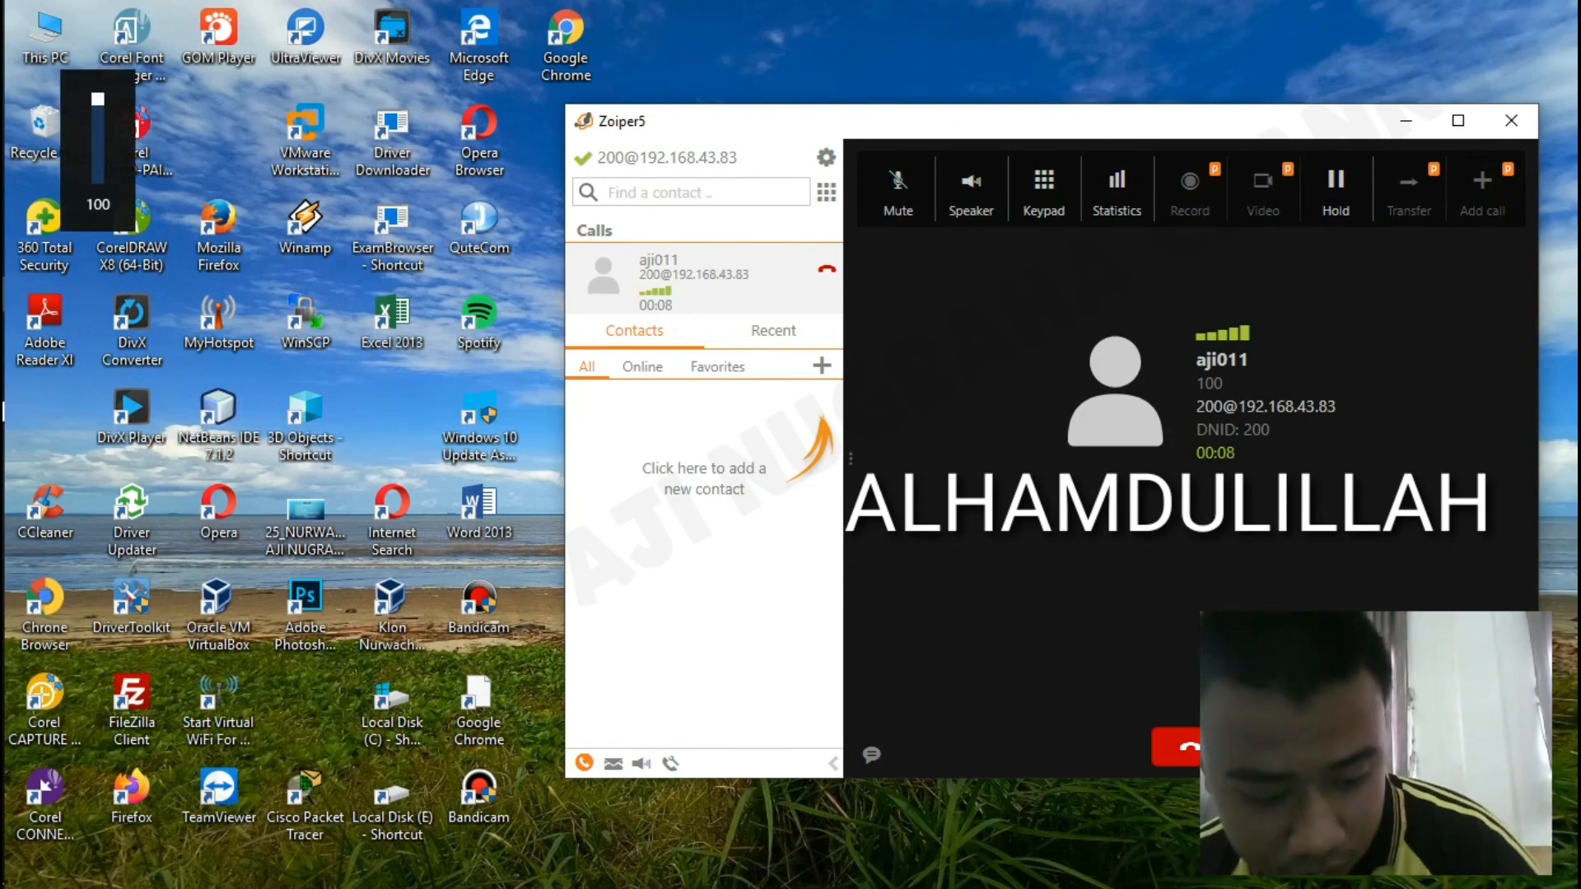
key("XF86AudioLowerVolume")
key("XF86AudioLowerVolume")
key("XF86AudioLowerVolume")
key("XF86AudioLowerVolume")
key("XF86AudioLowerVolume")
key("XF86AudioLowerVolume")
key("XF86AudioLowerVolume")
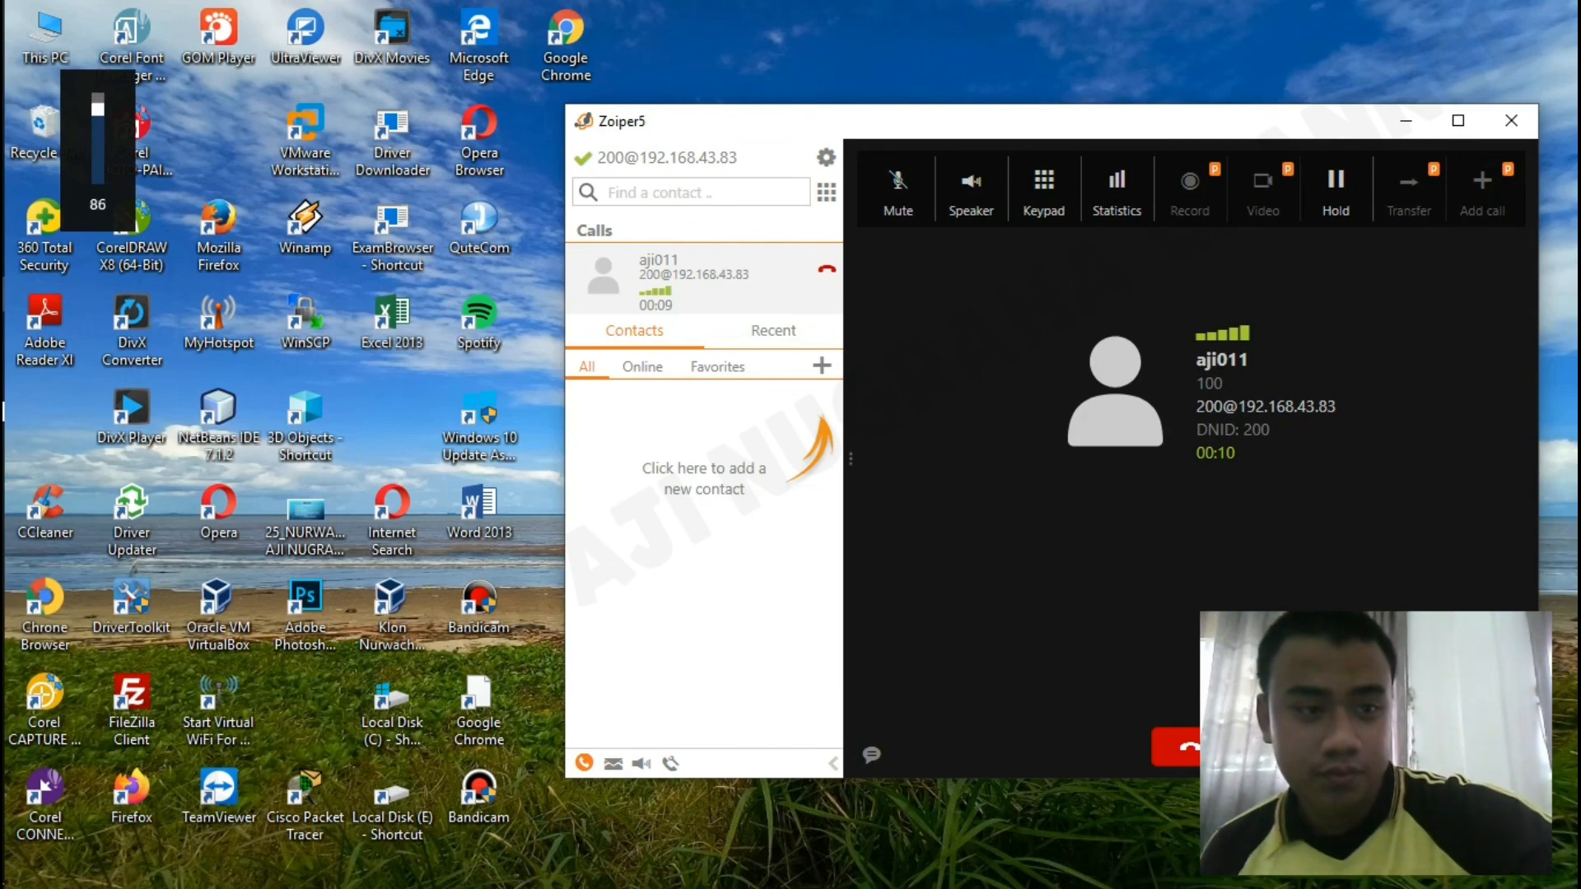
key("XF86AudioLowerVolume")
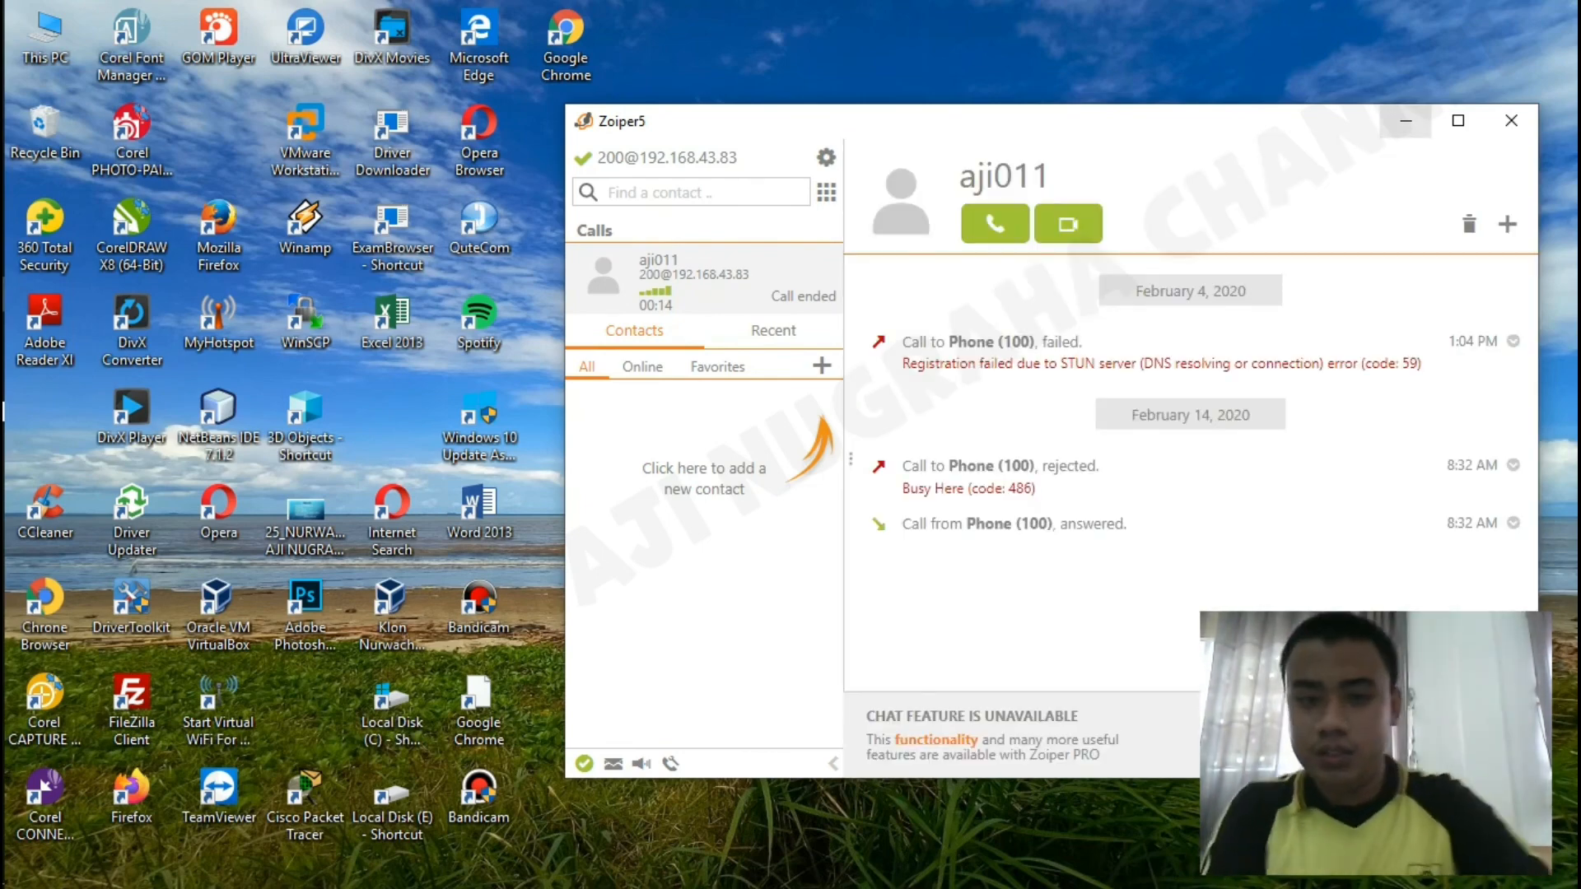
mouse_move(3, 223)
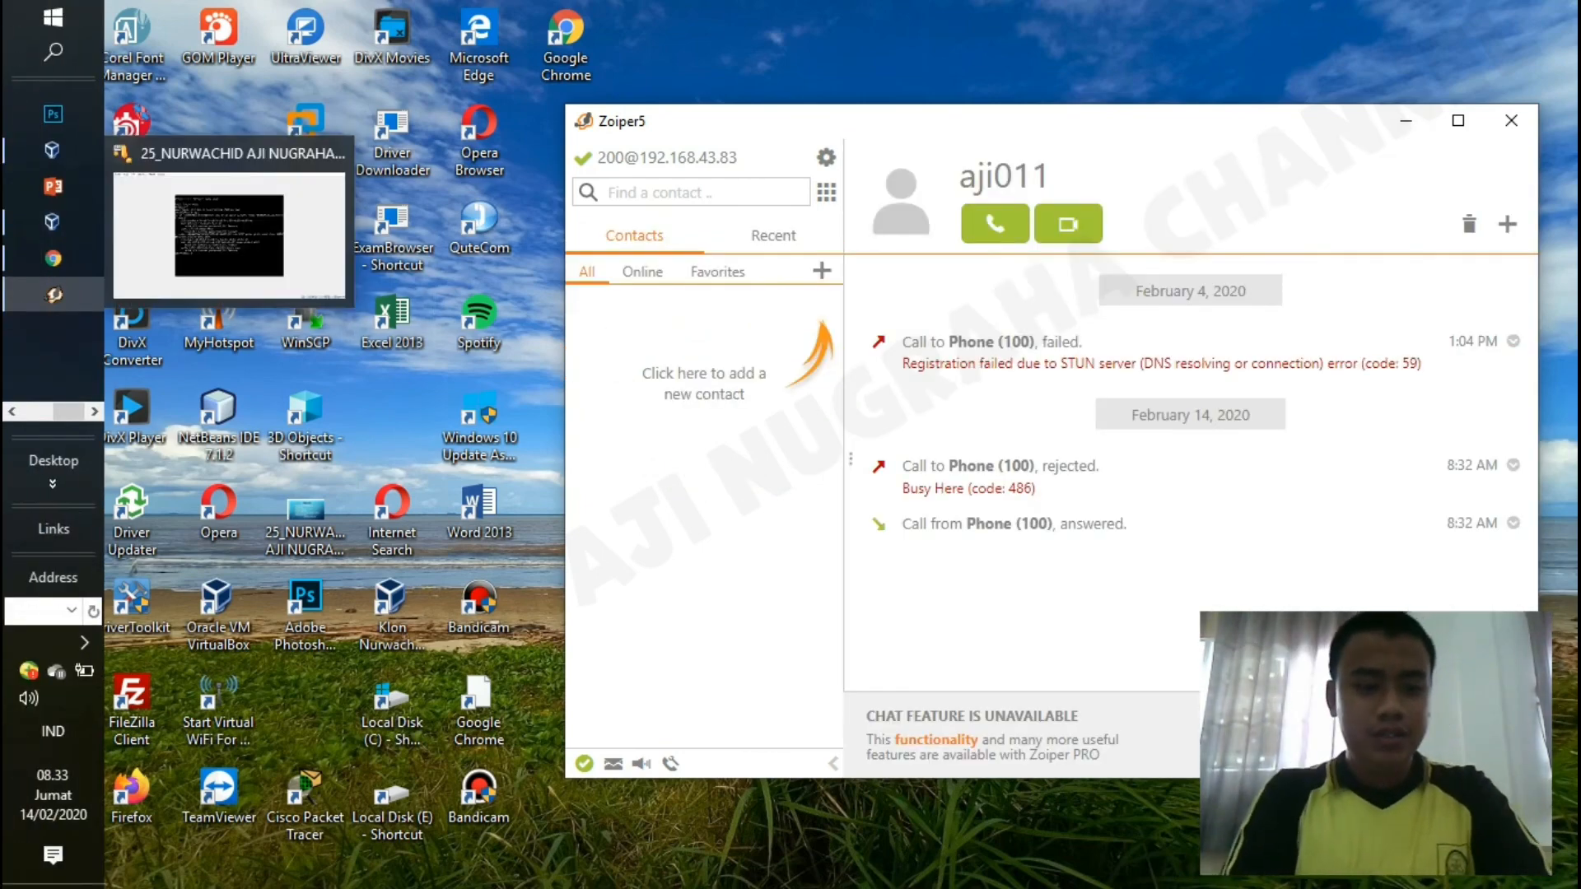